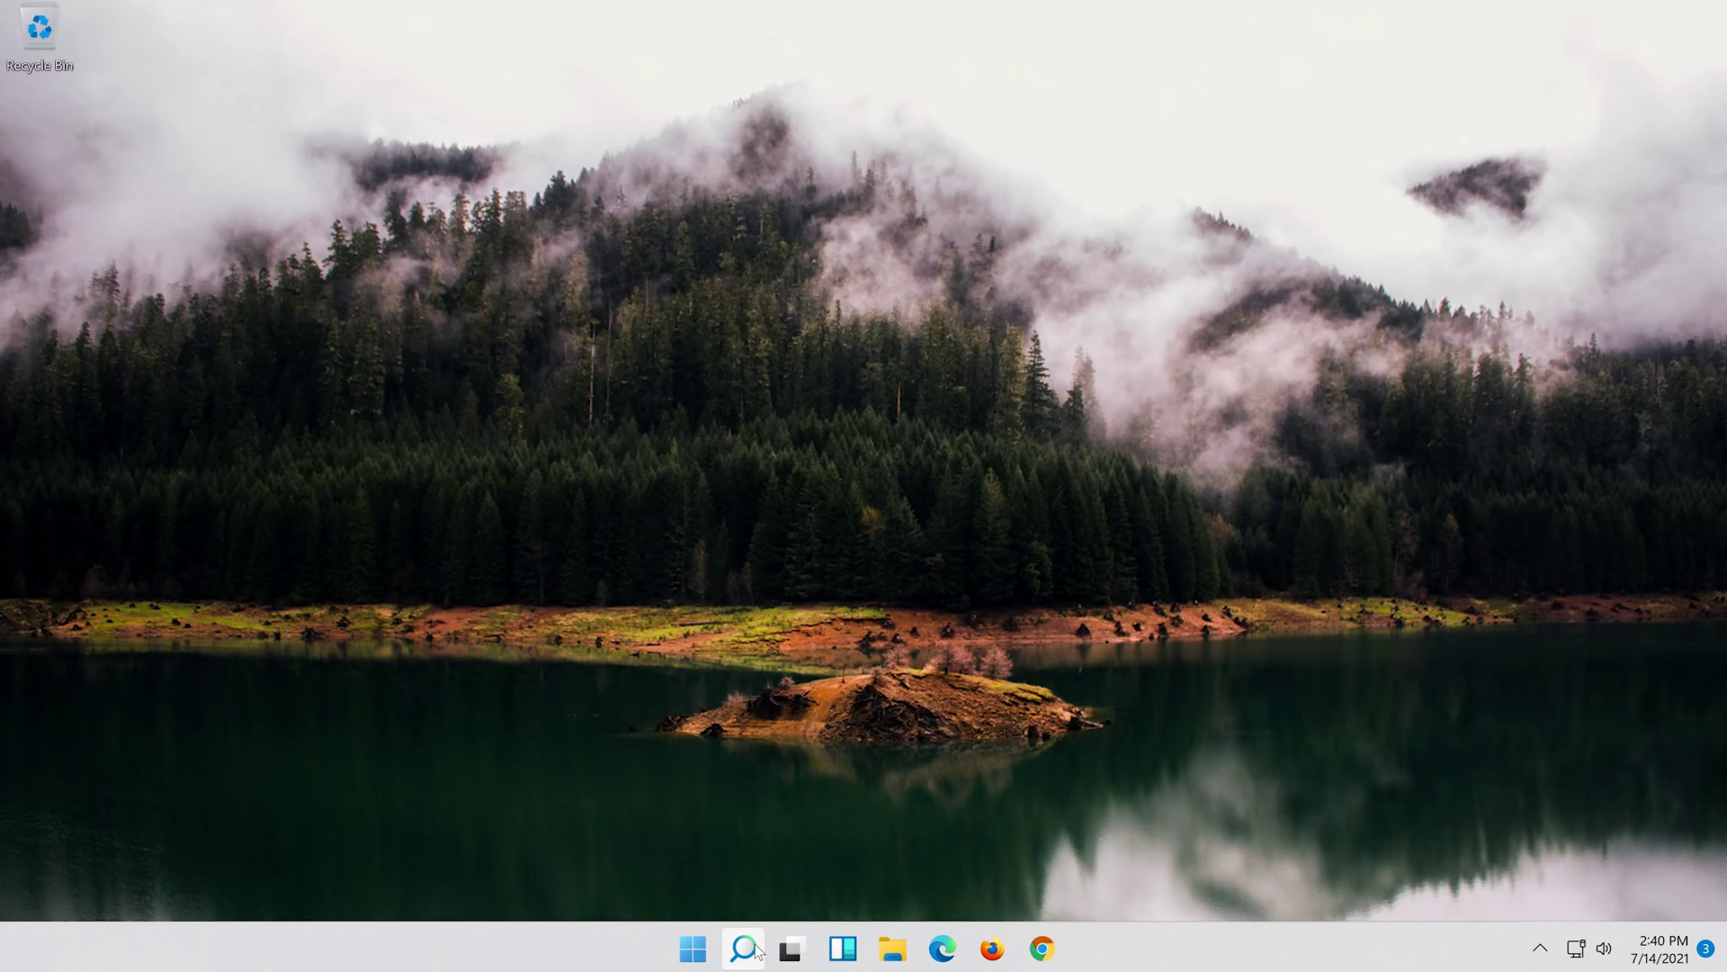
Search Windows for 'device manager'
click(758, 952)
text(de)
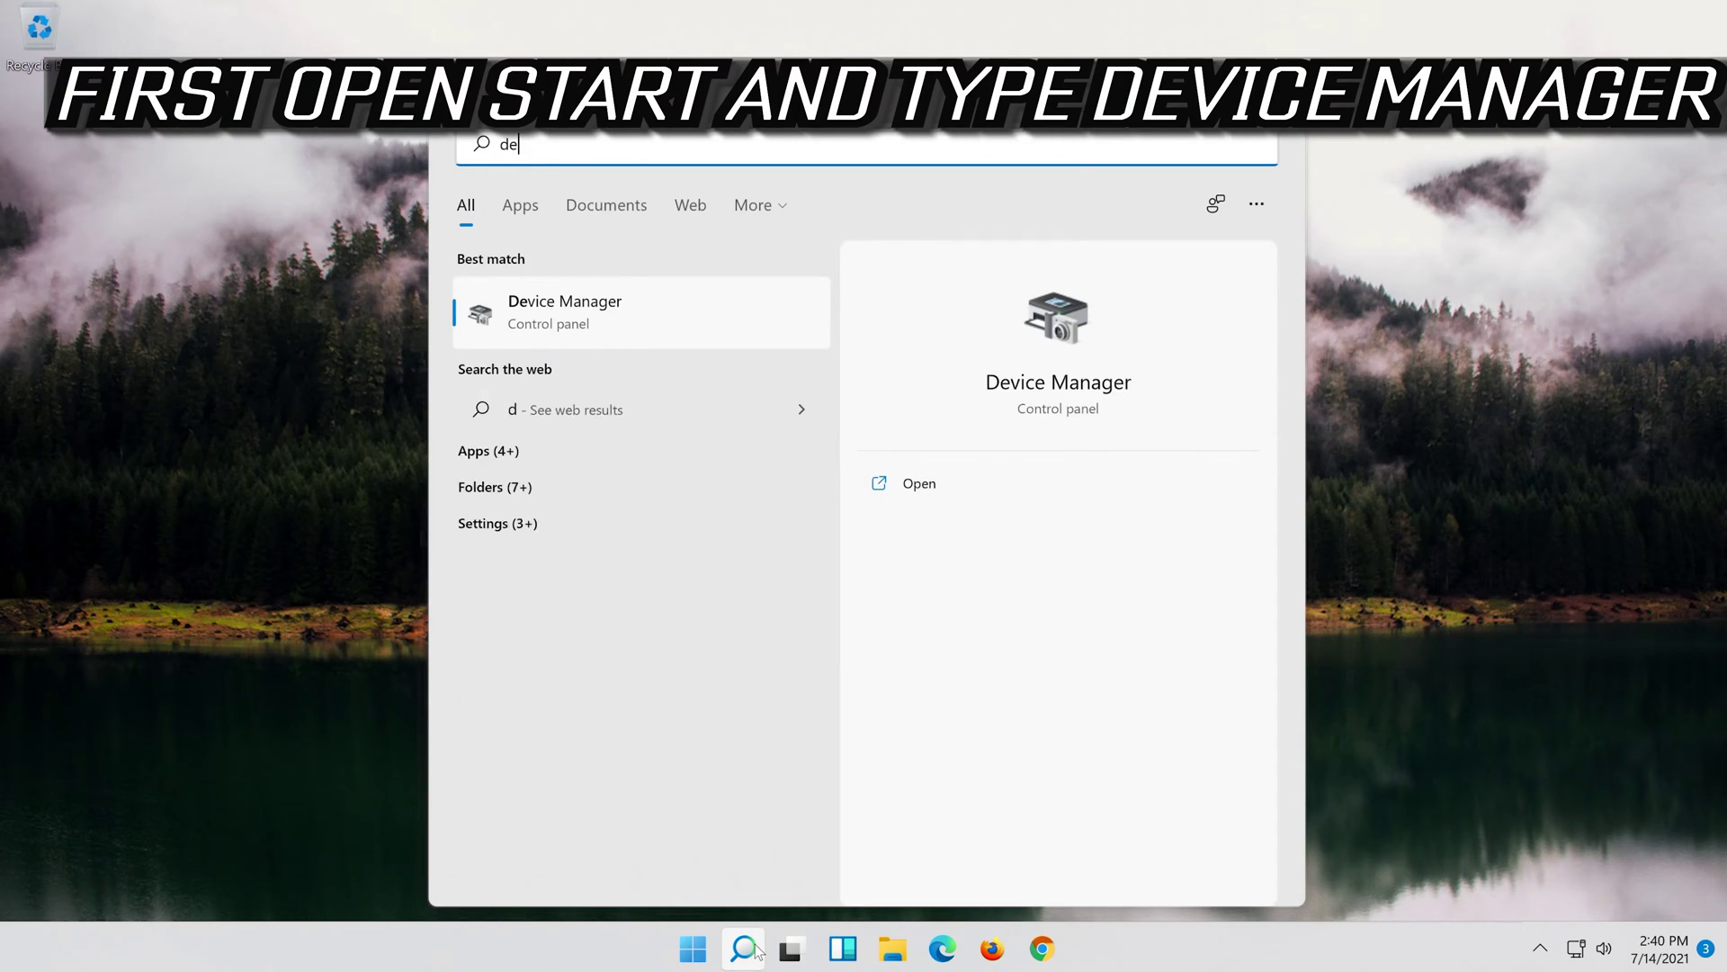
text(vice m)
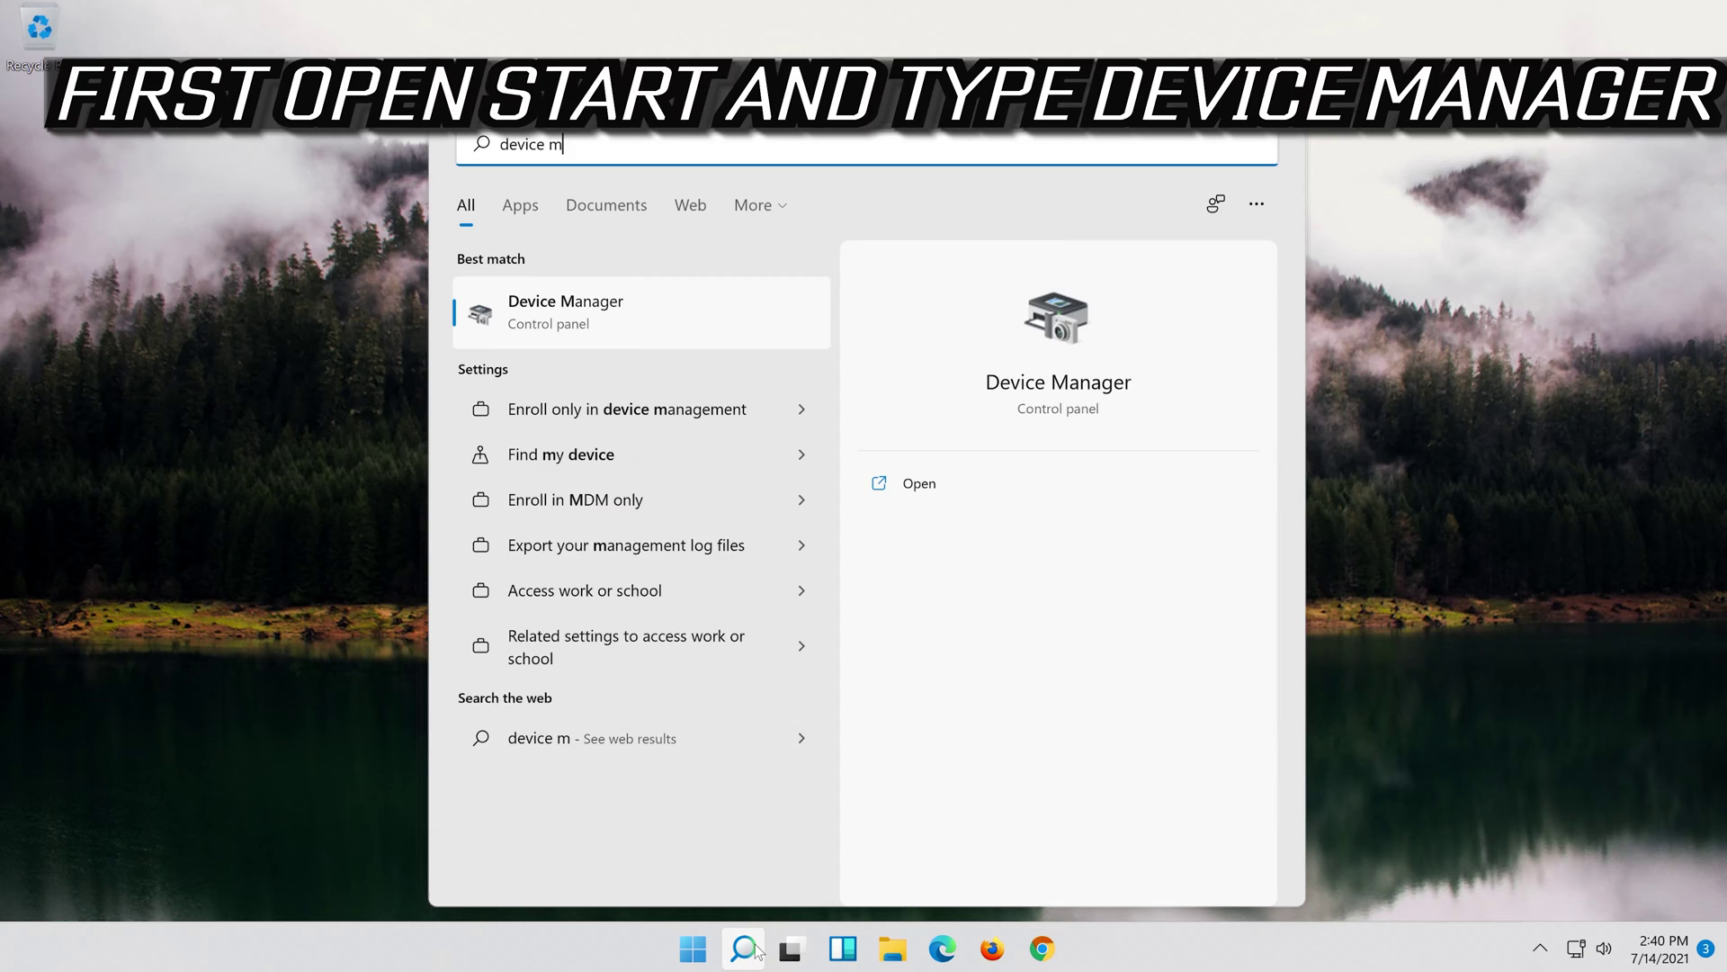
text(anager)
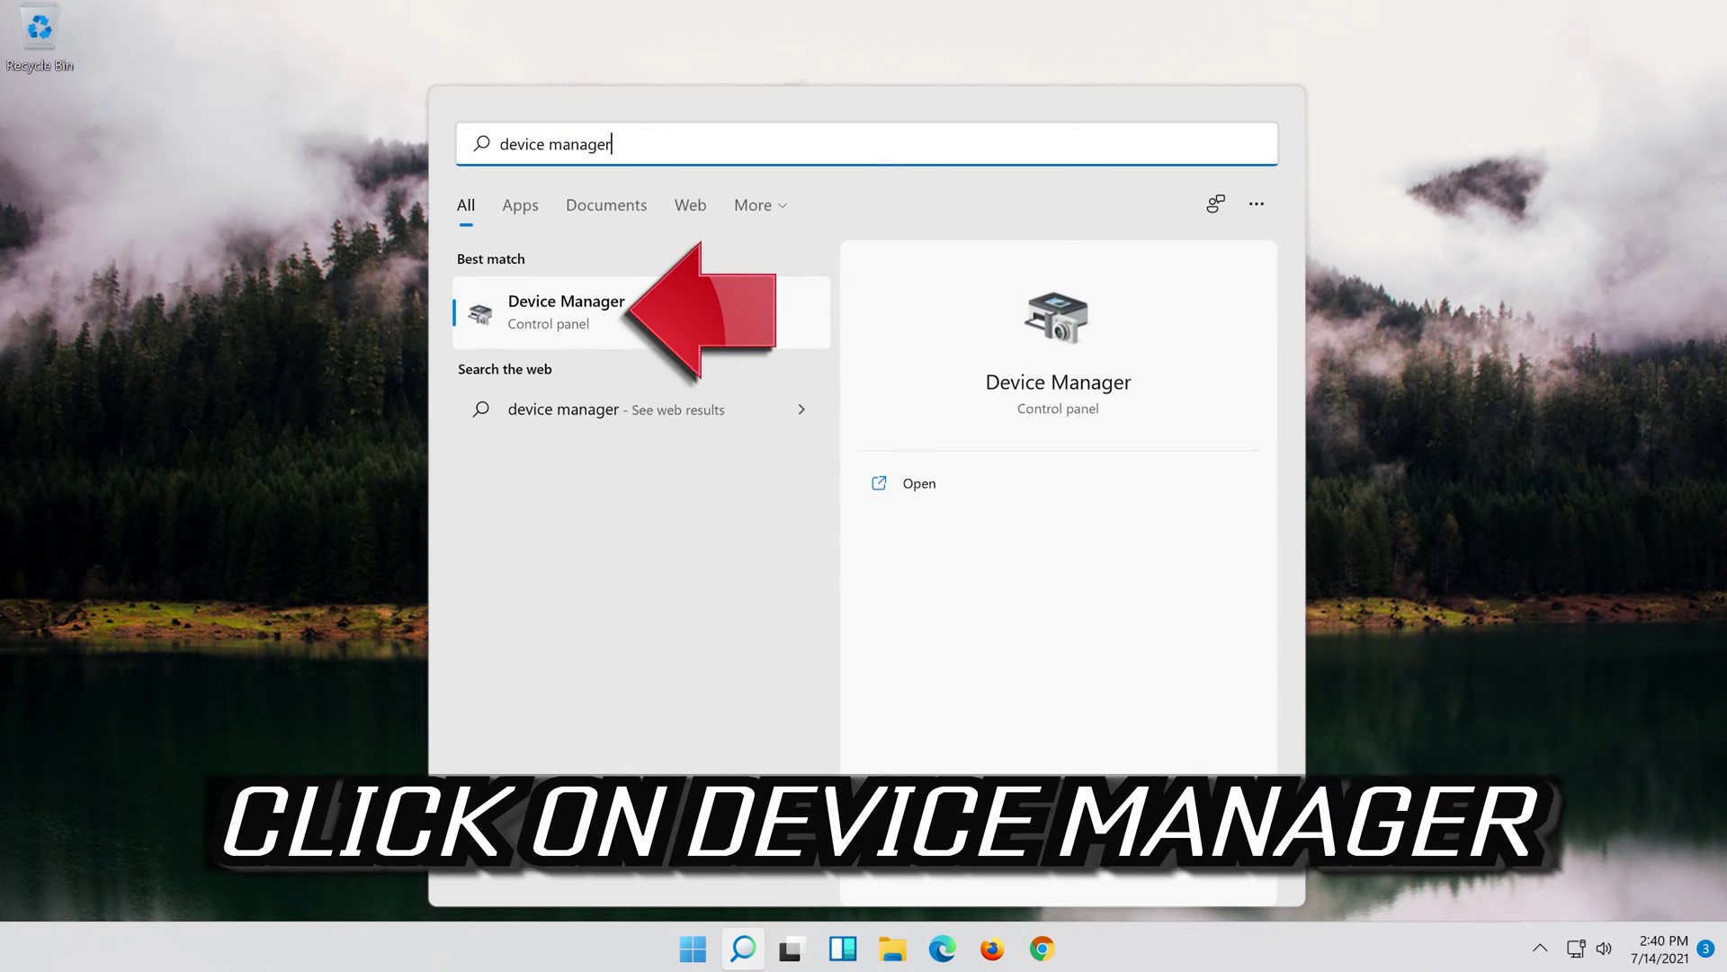
Launch Device Manager, expand Sound, video and game controllers, and open High Definition Audio Device's context menu
click(714, 318)
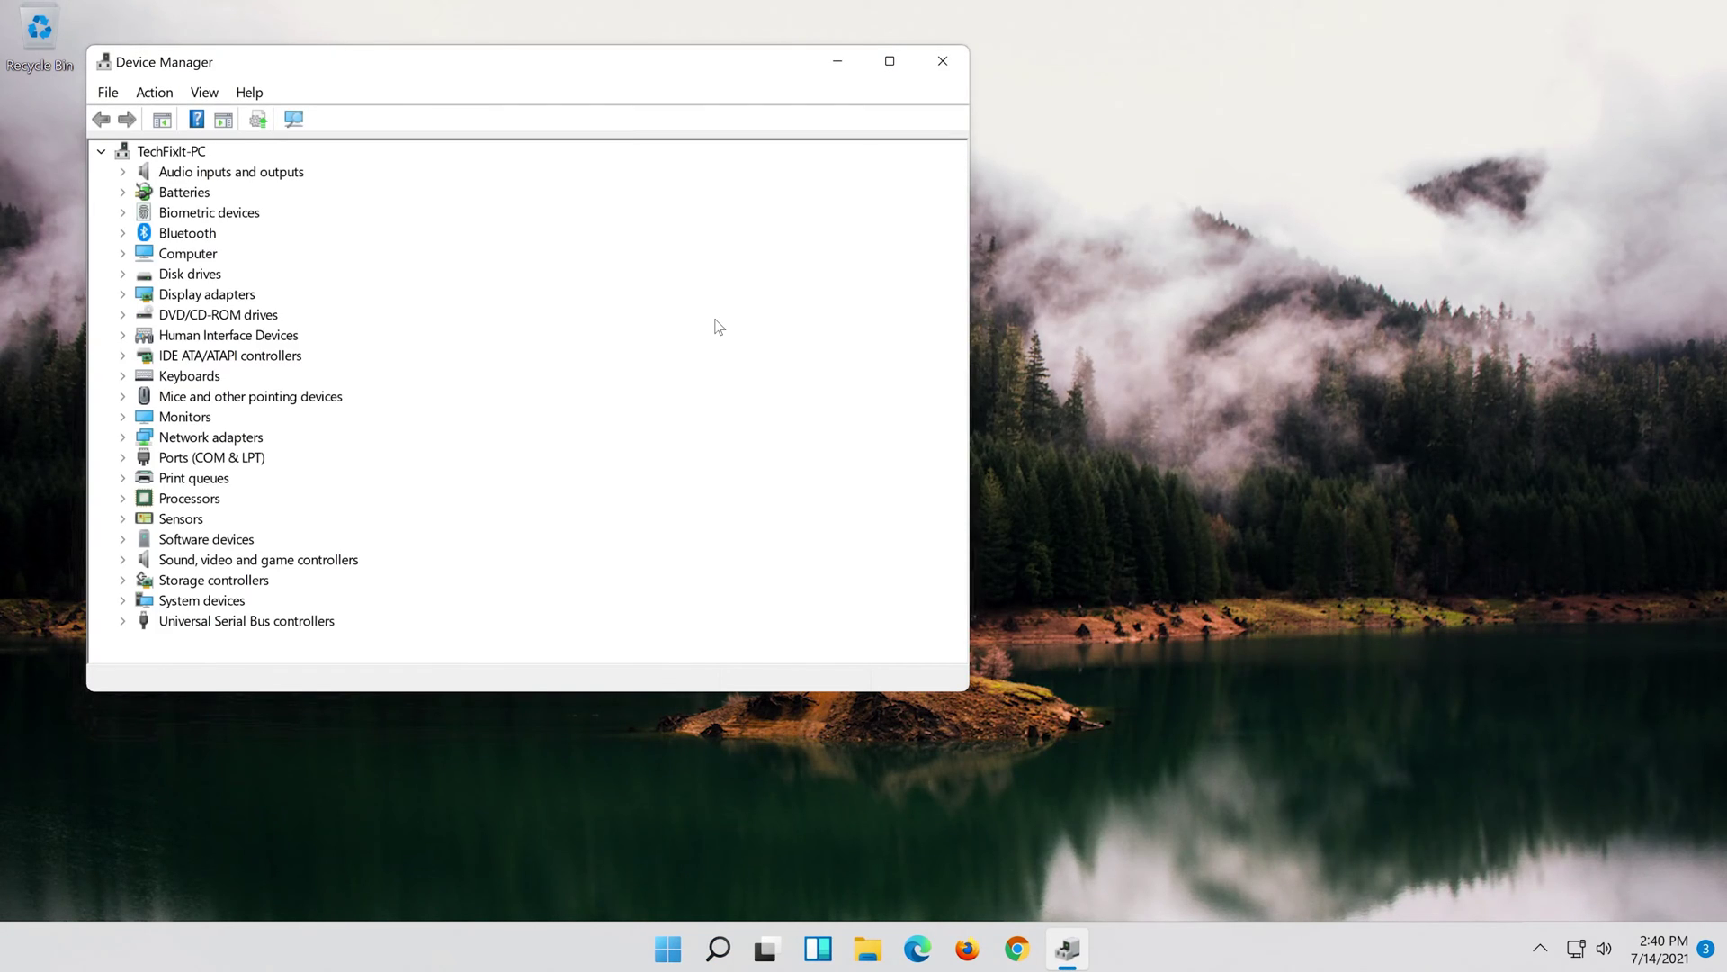
drag(563, 68, 851, 97)
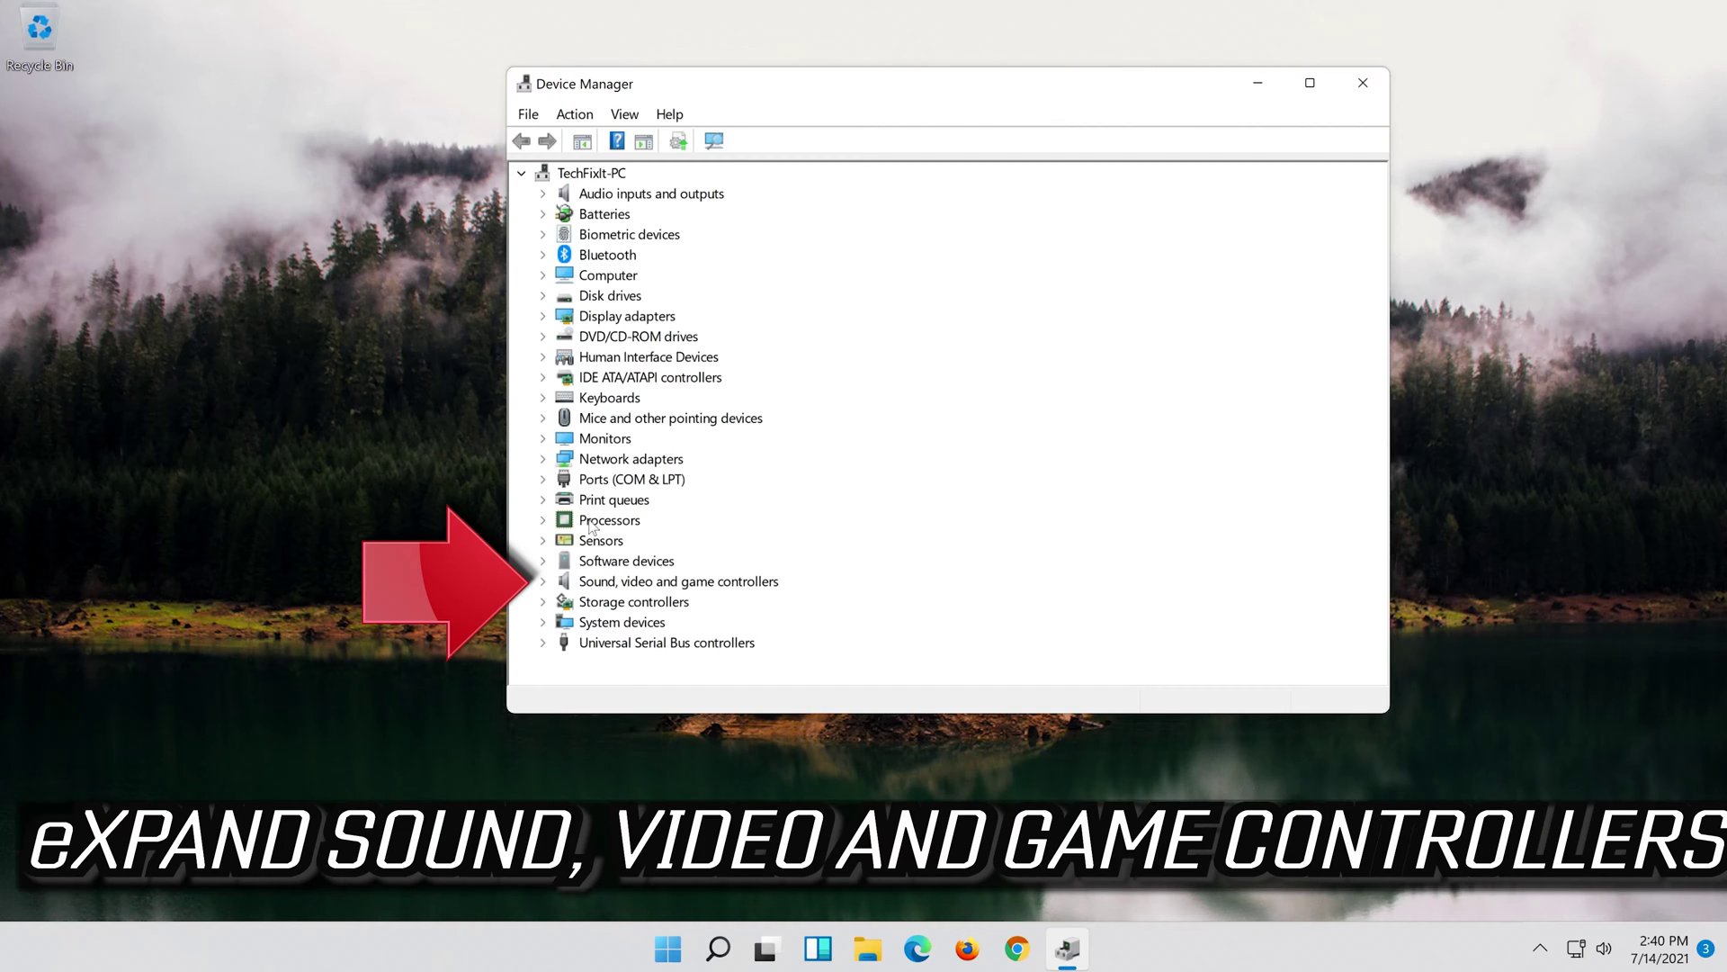
click(543, 581)
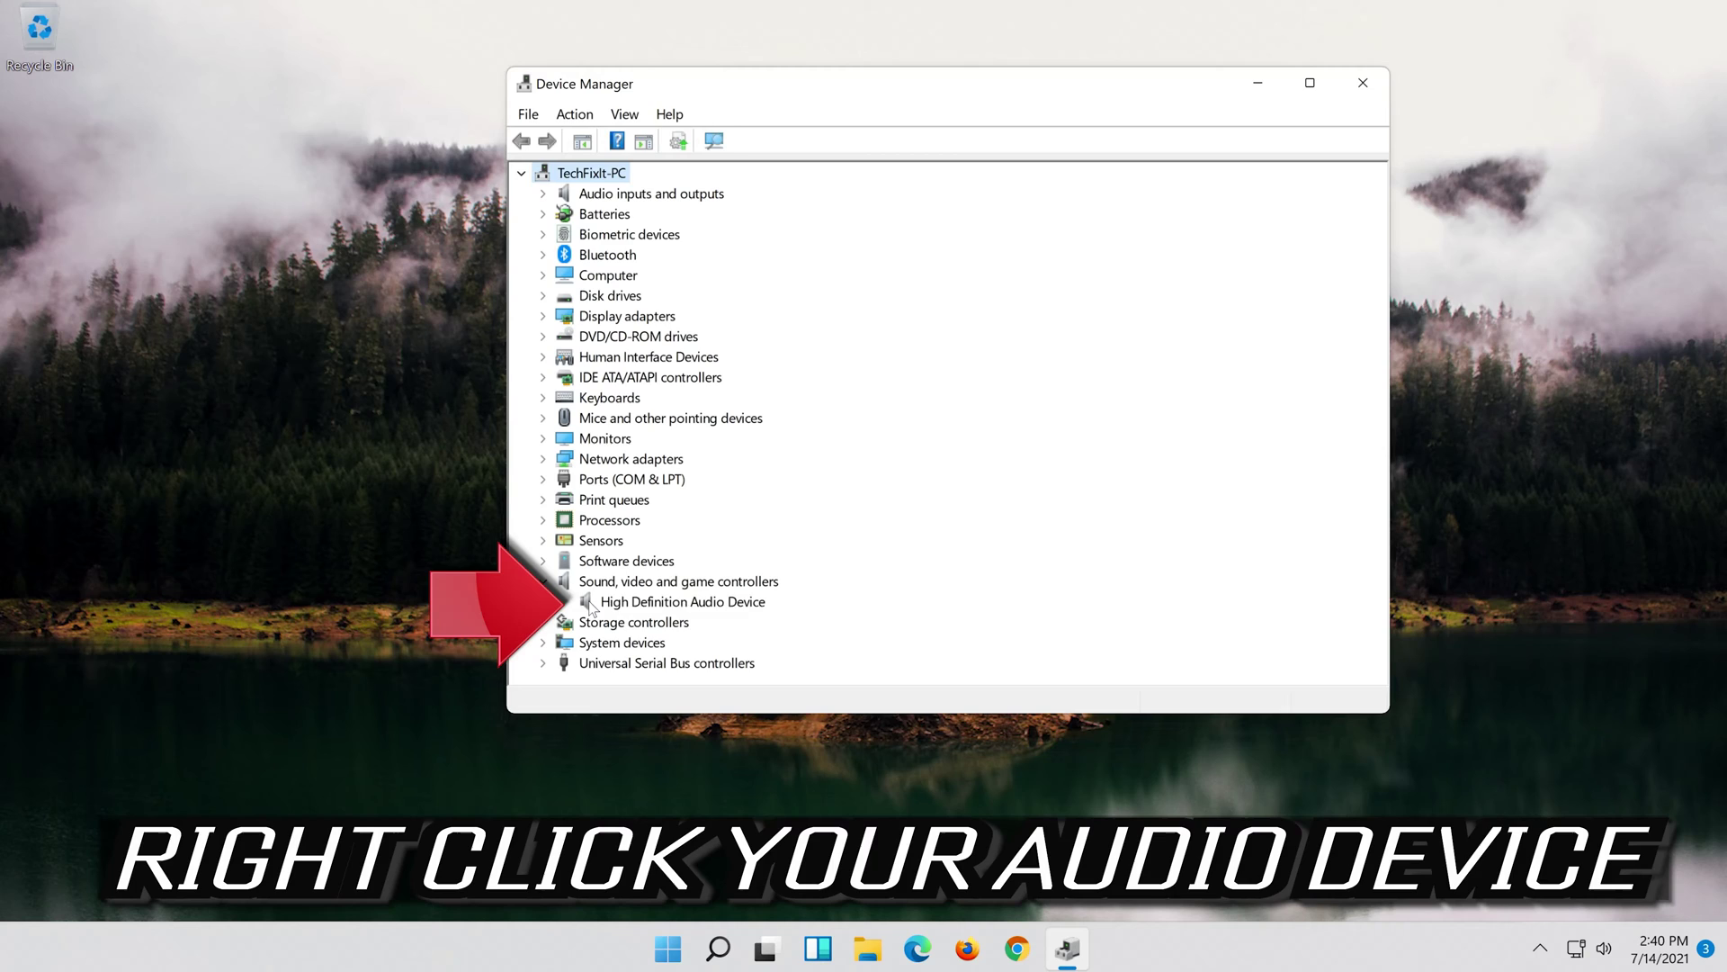
click(628, 603)
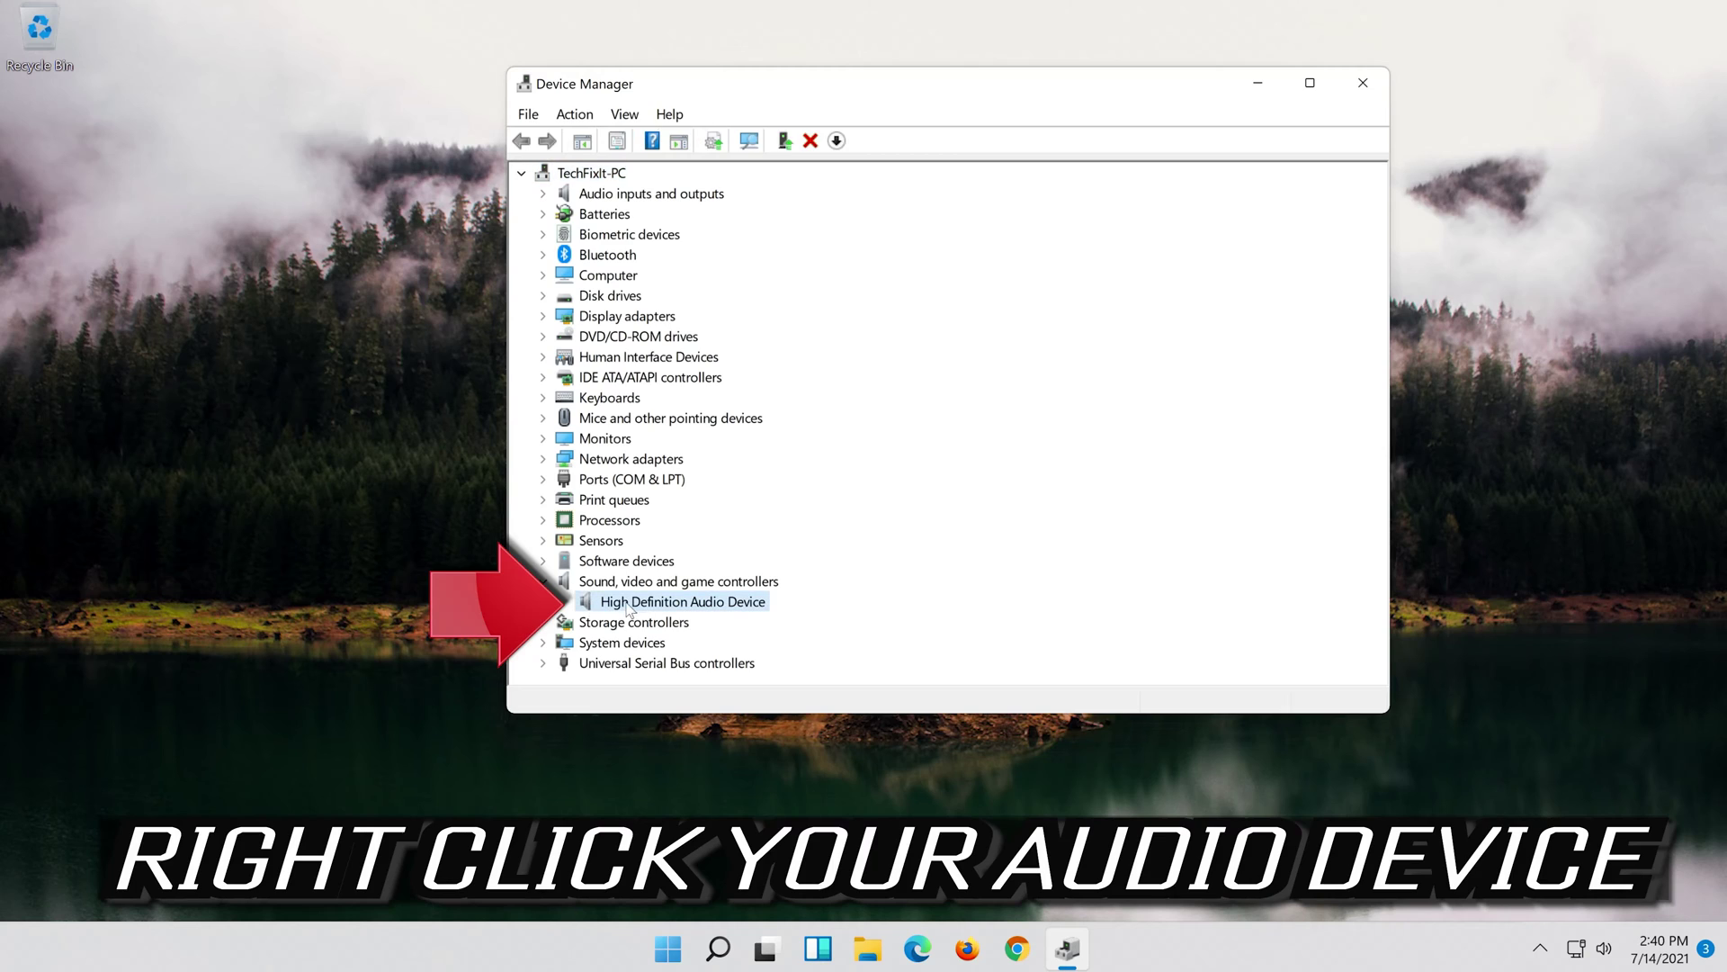
right_click(720, 609)
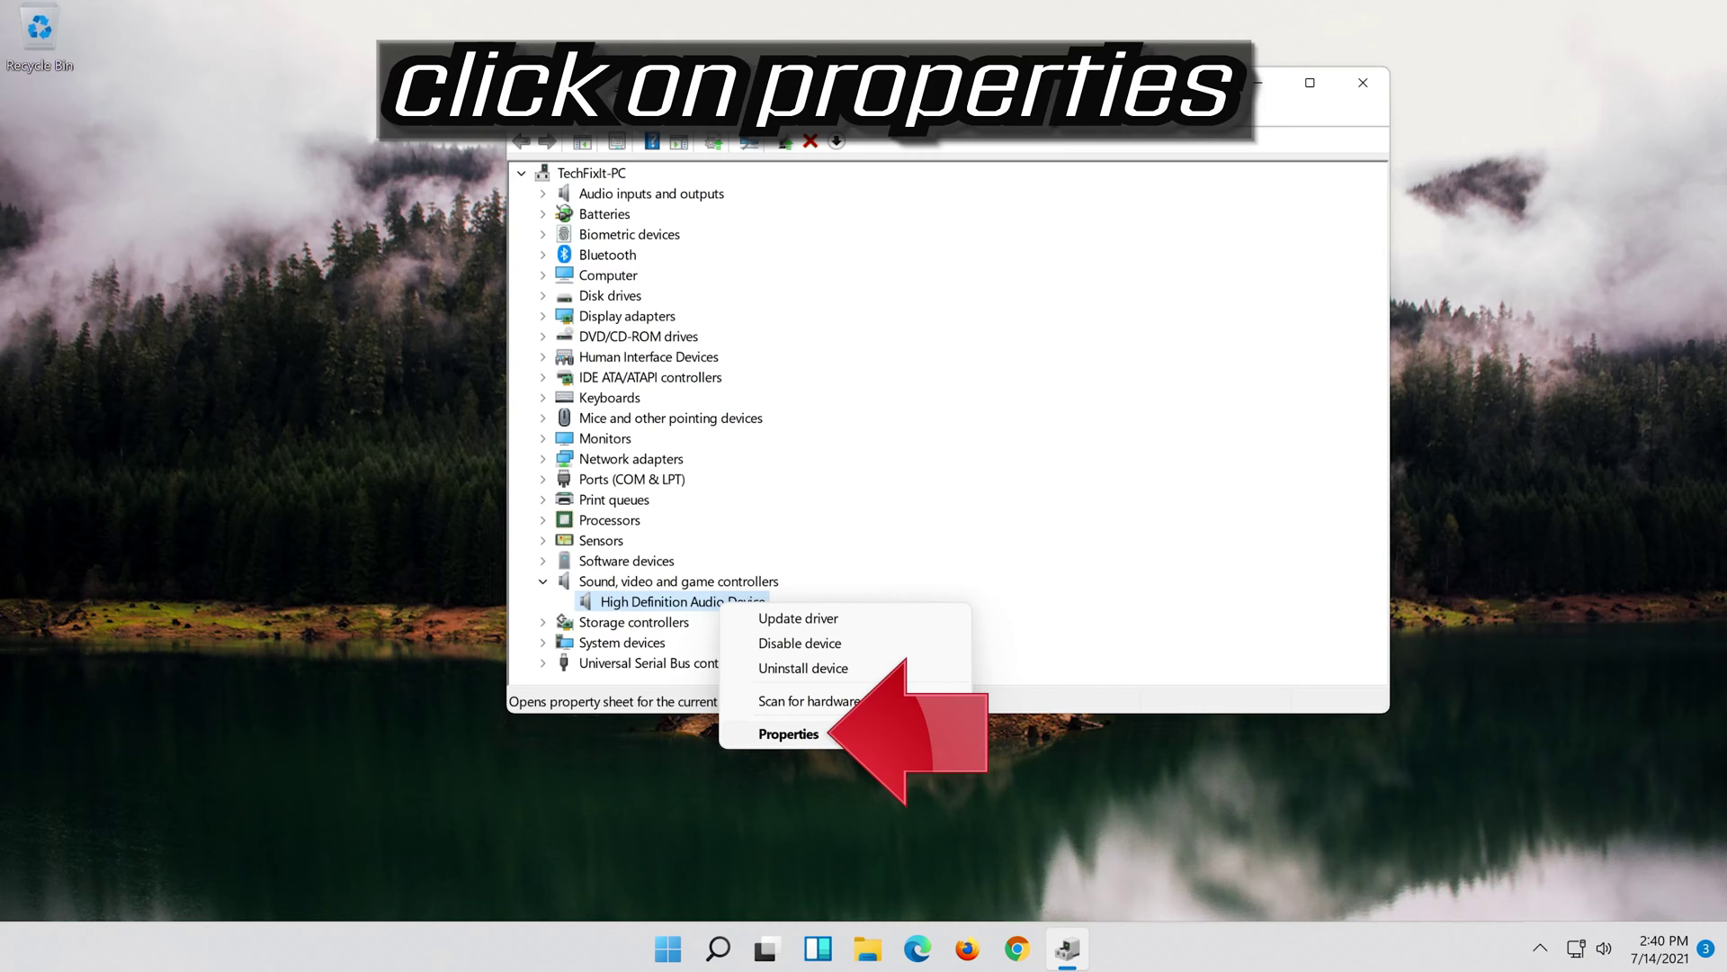
Open the High Definition Audio Device properties on the Driver tab, showing version 10.0.22000.1
click(840, 732)
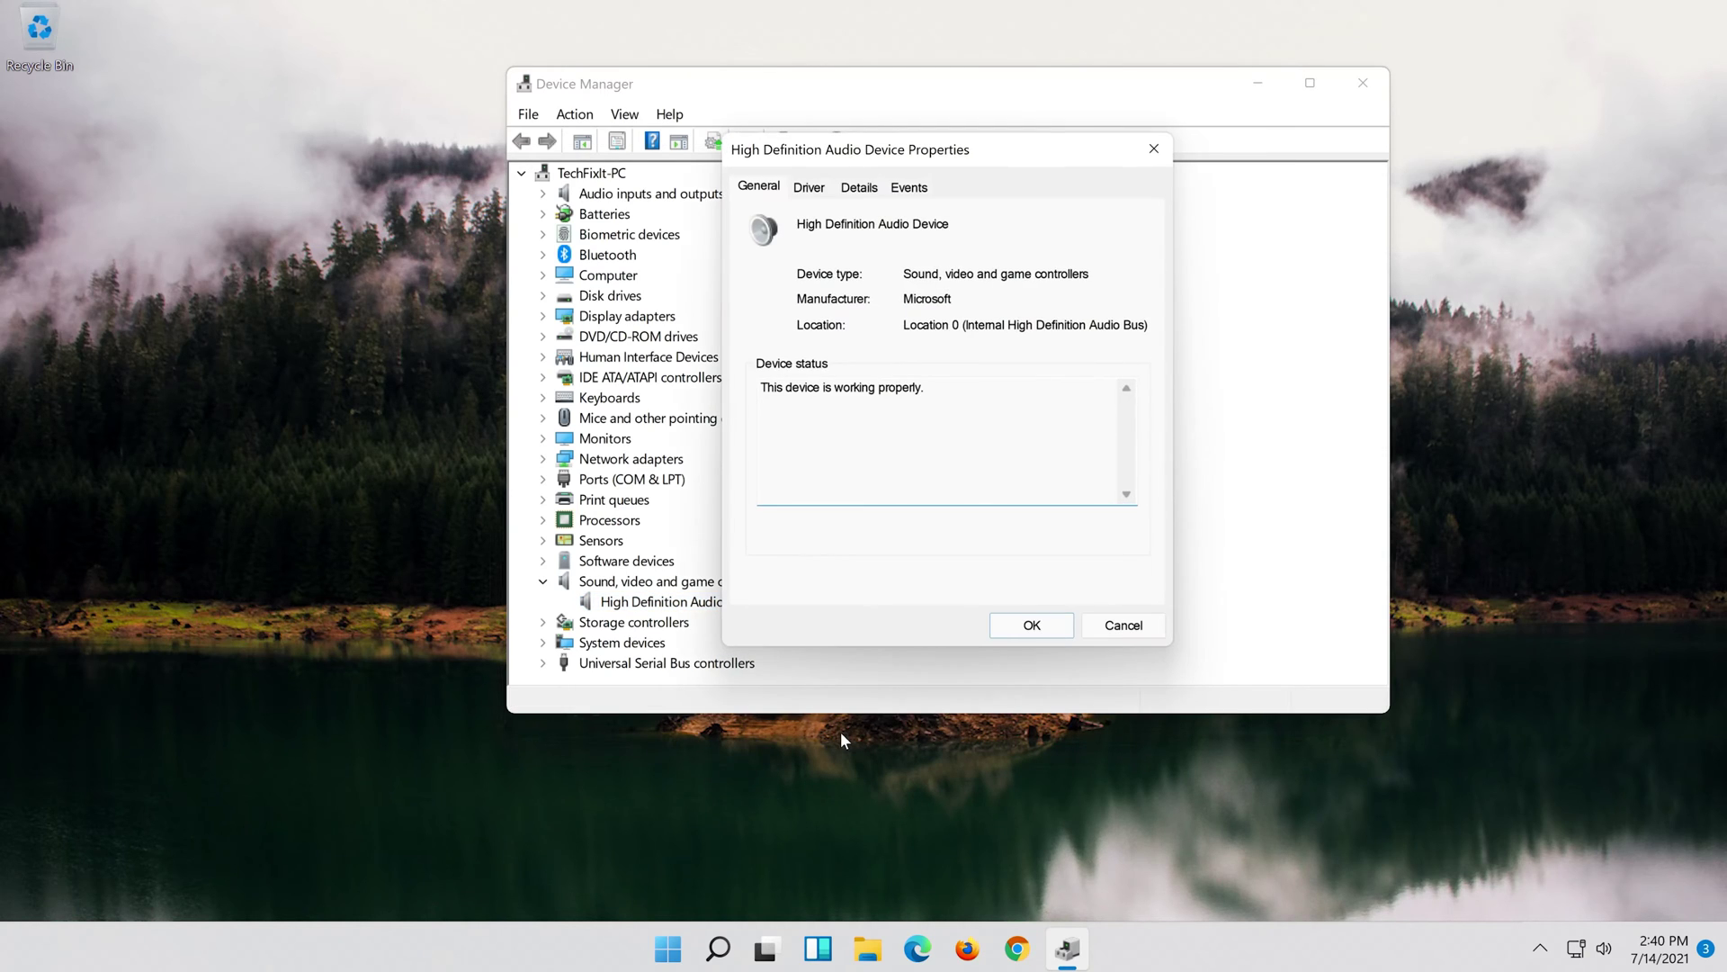
click(824, 189)
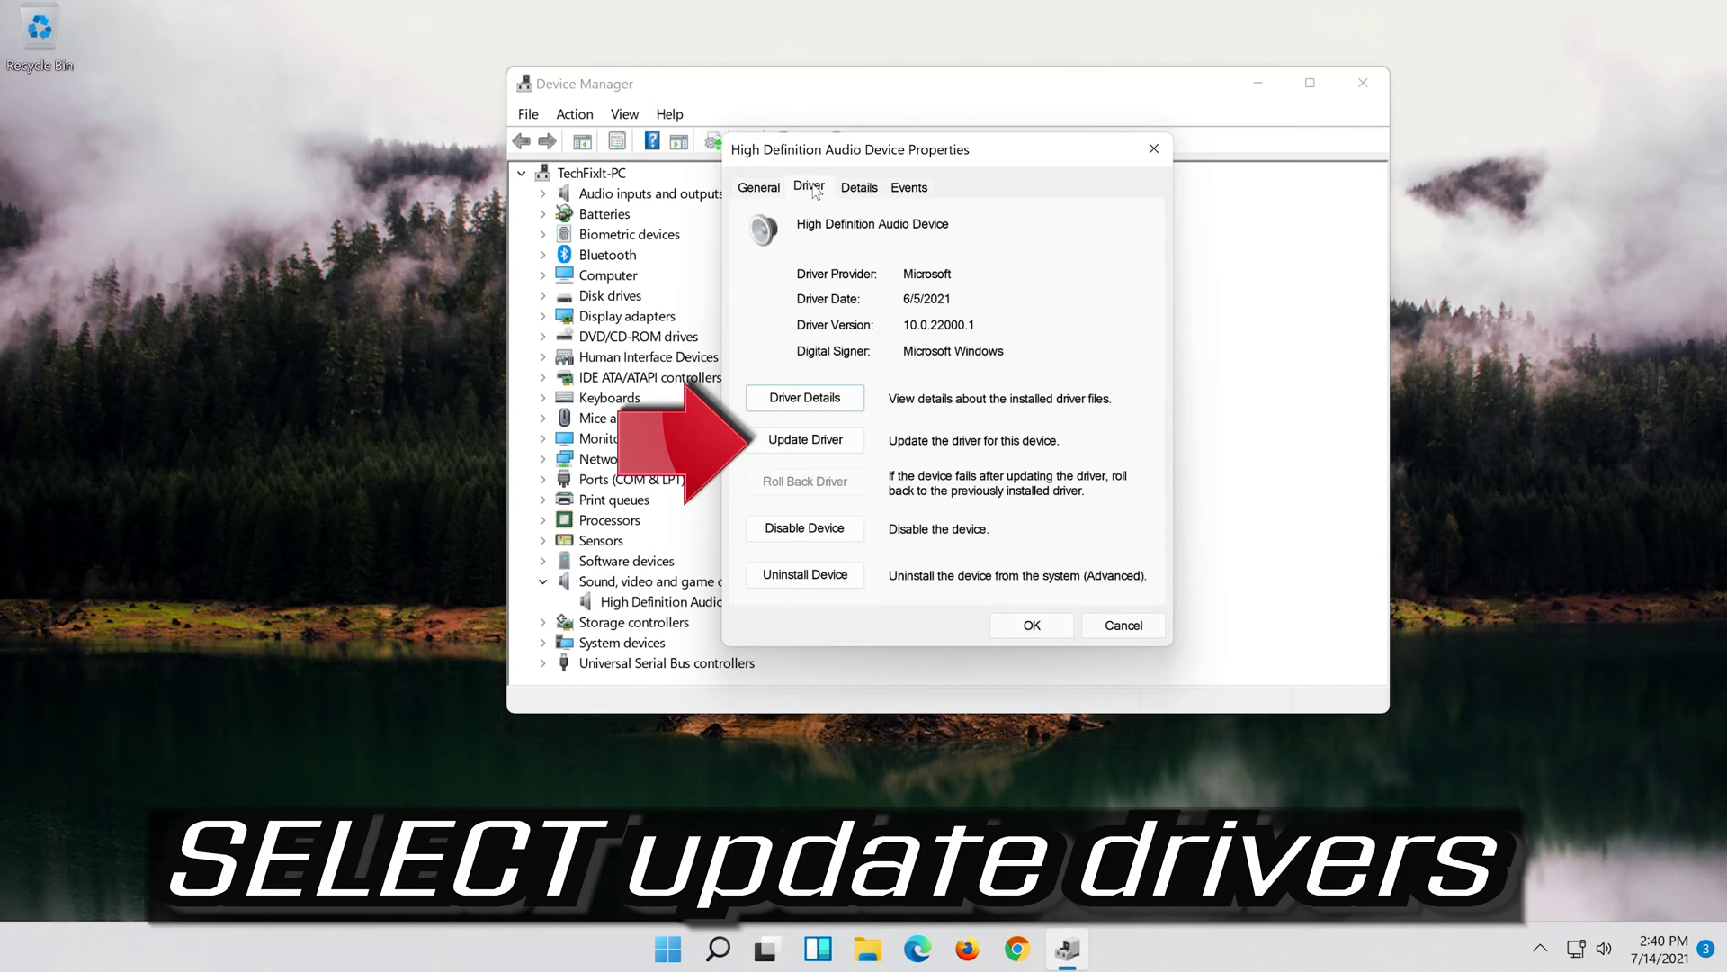
Start Update Driver and search Windows Update for a newer audio driver
click(807, 443)
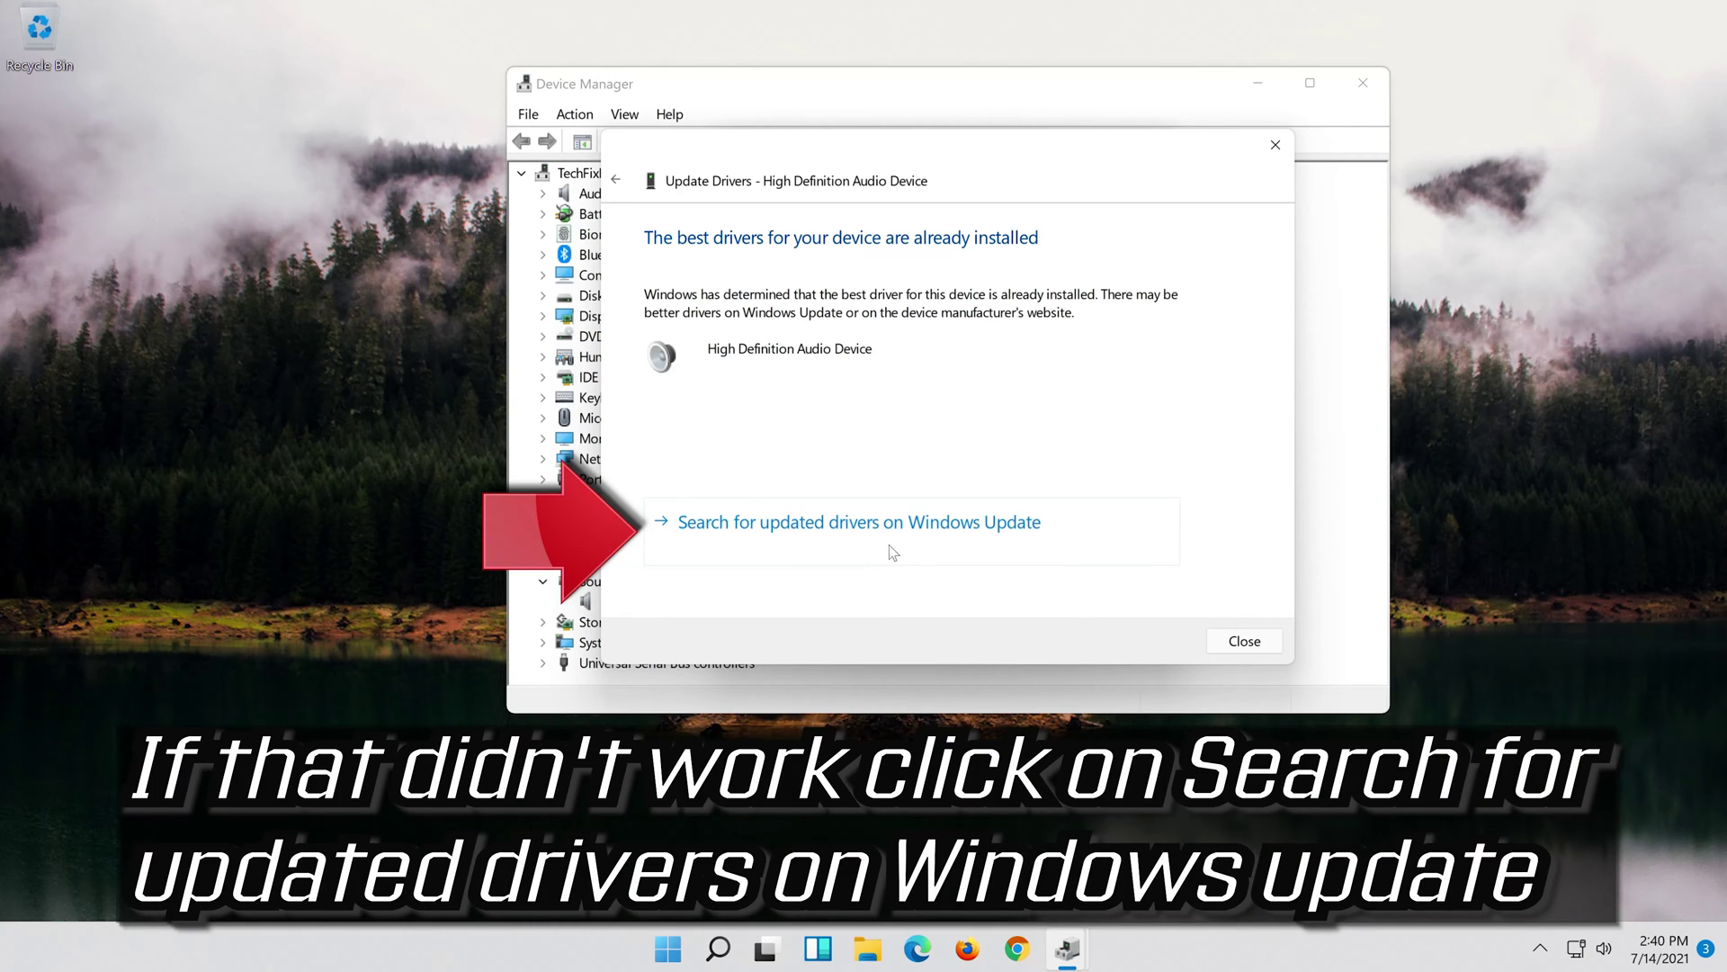
click(923, 545)
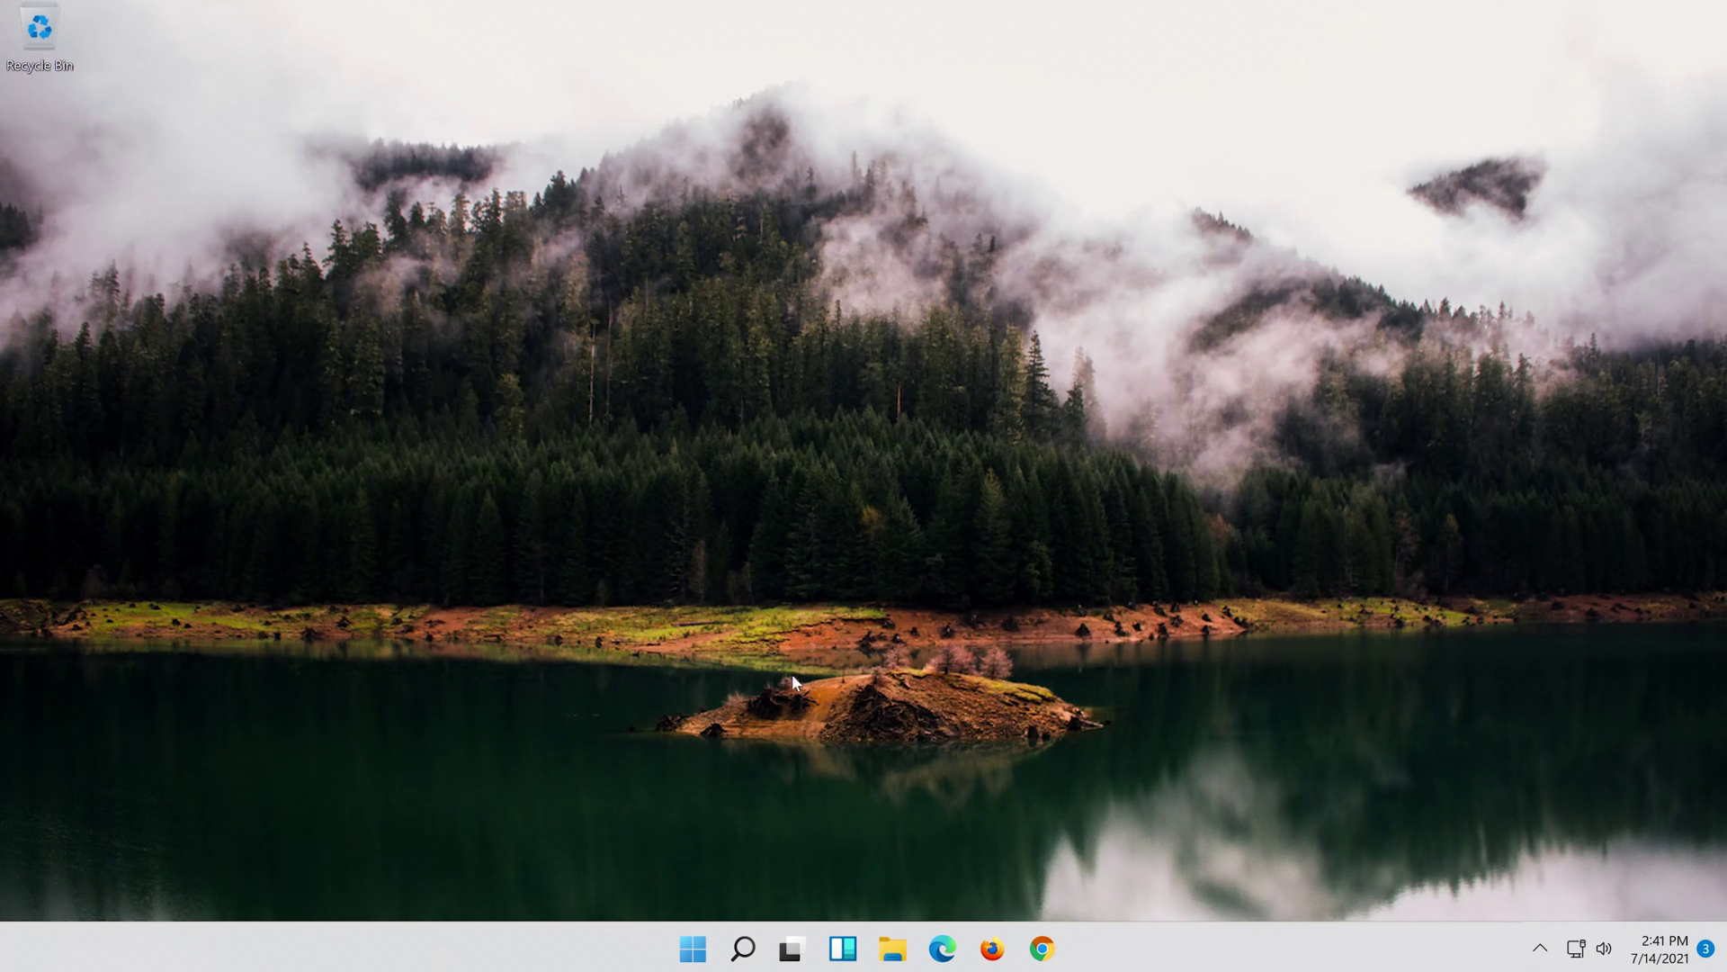
Search Windows for 'control panel'
click(743, 949)
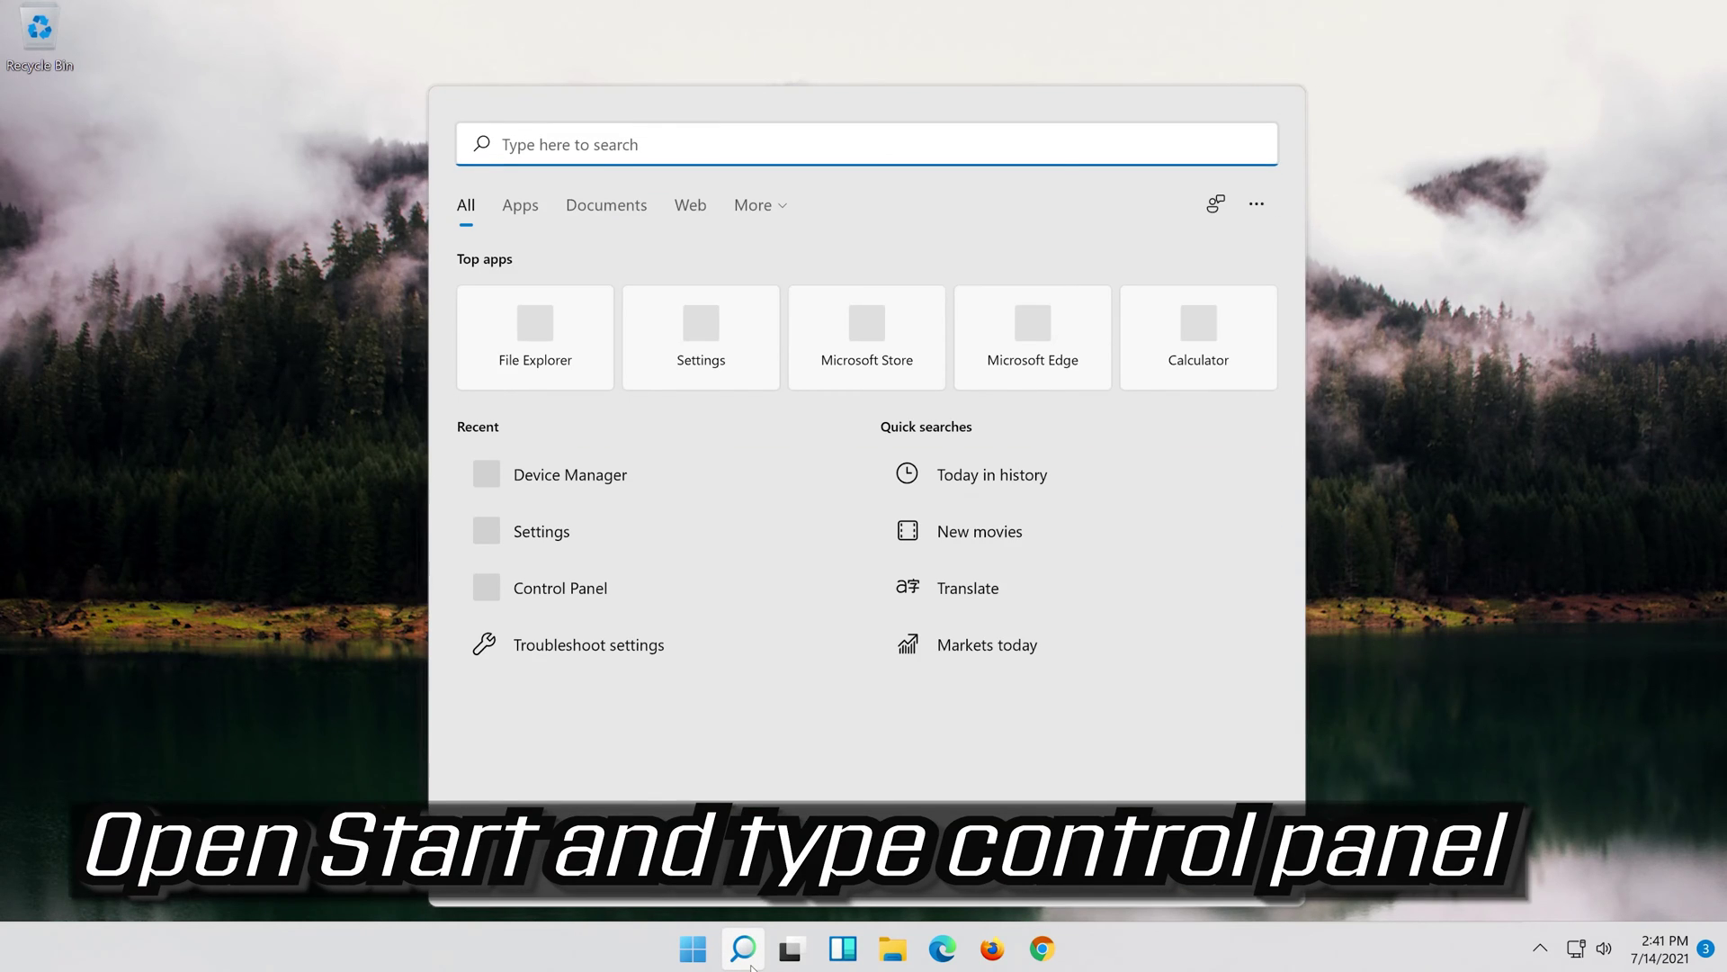
text(c)
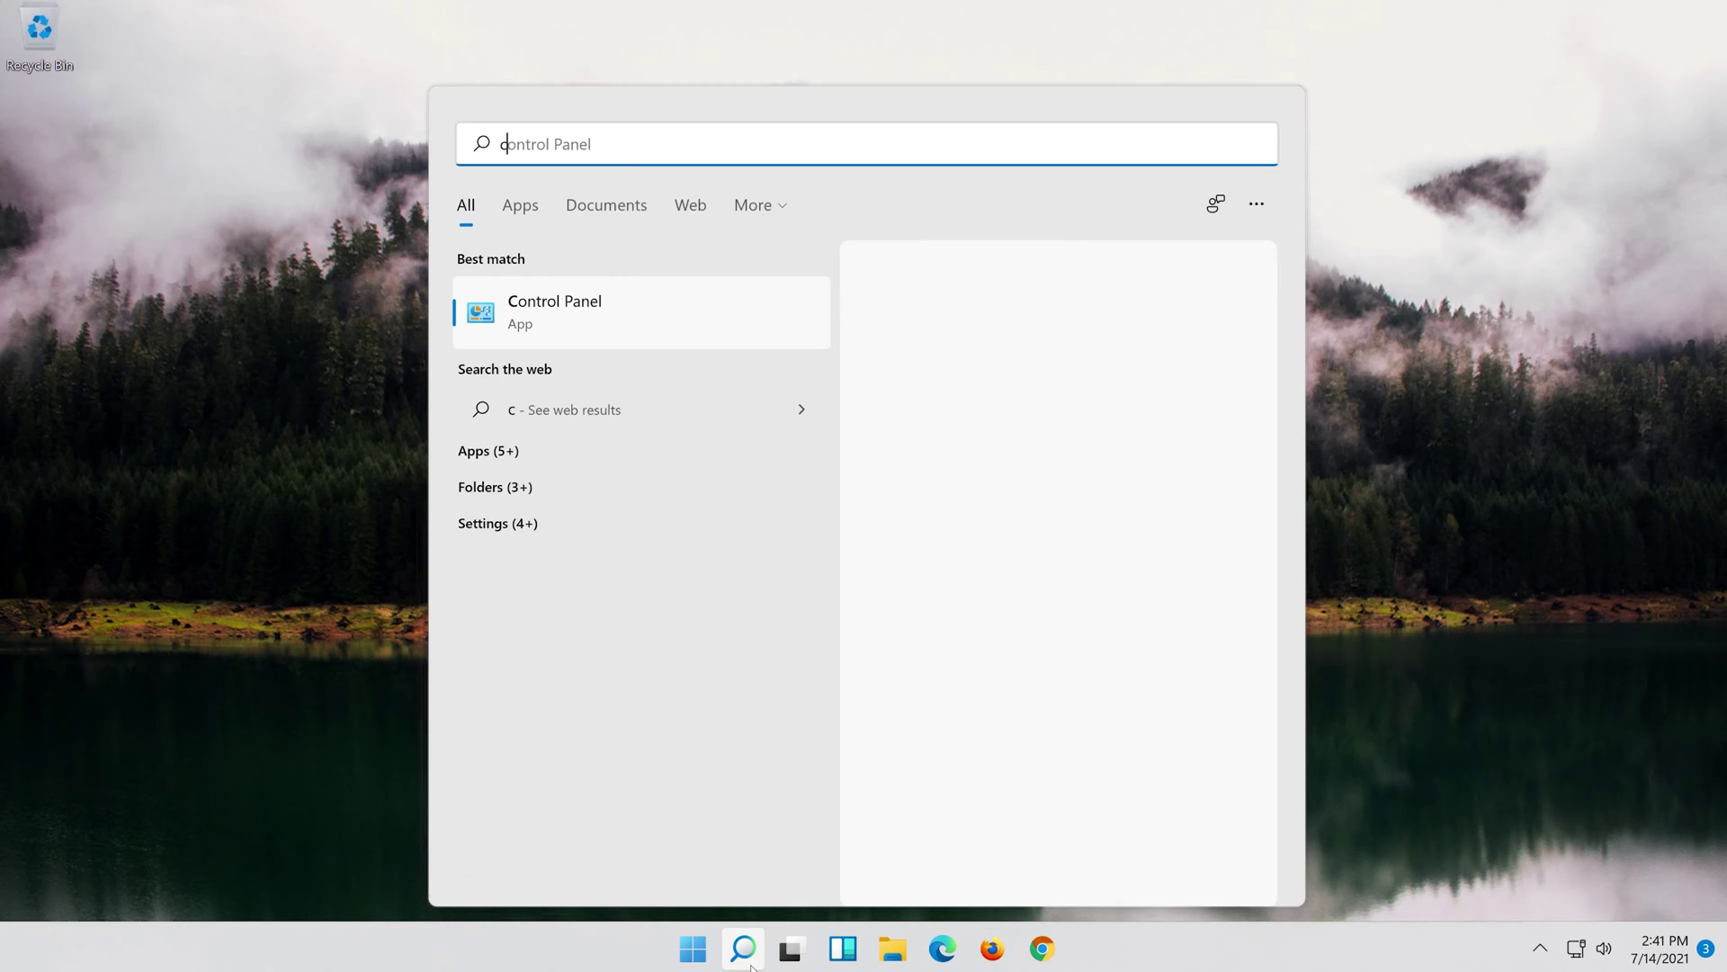
text(ontrol p)
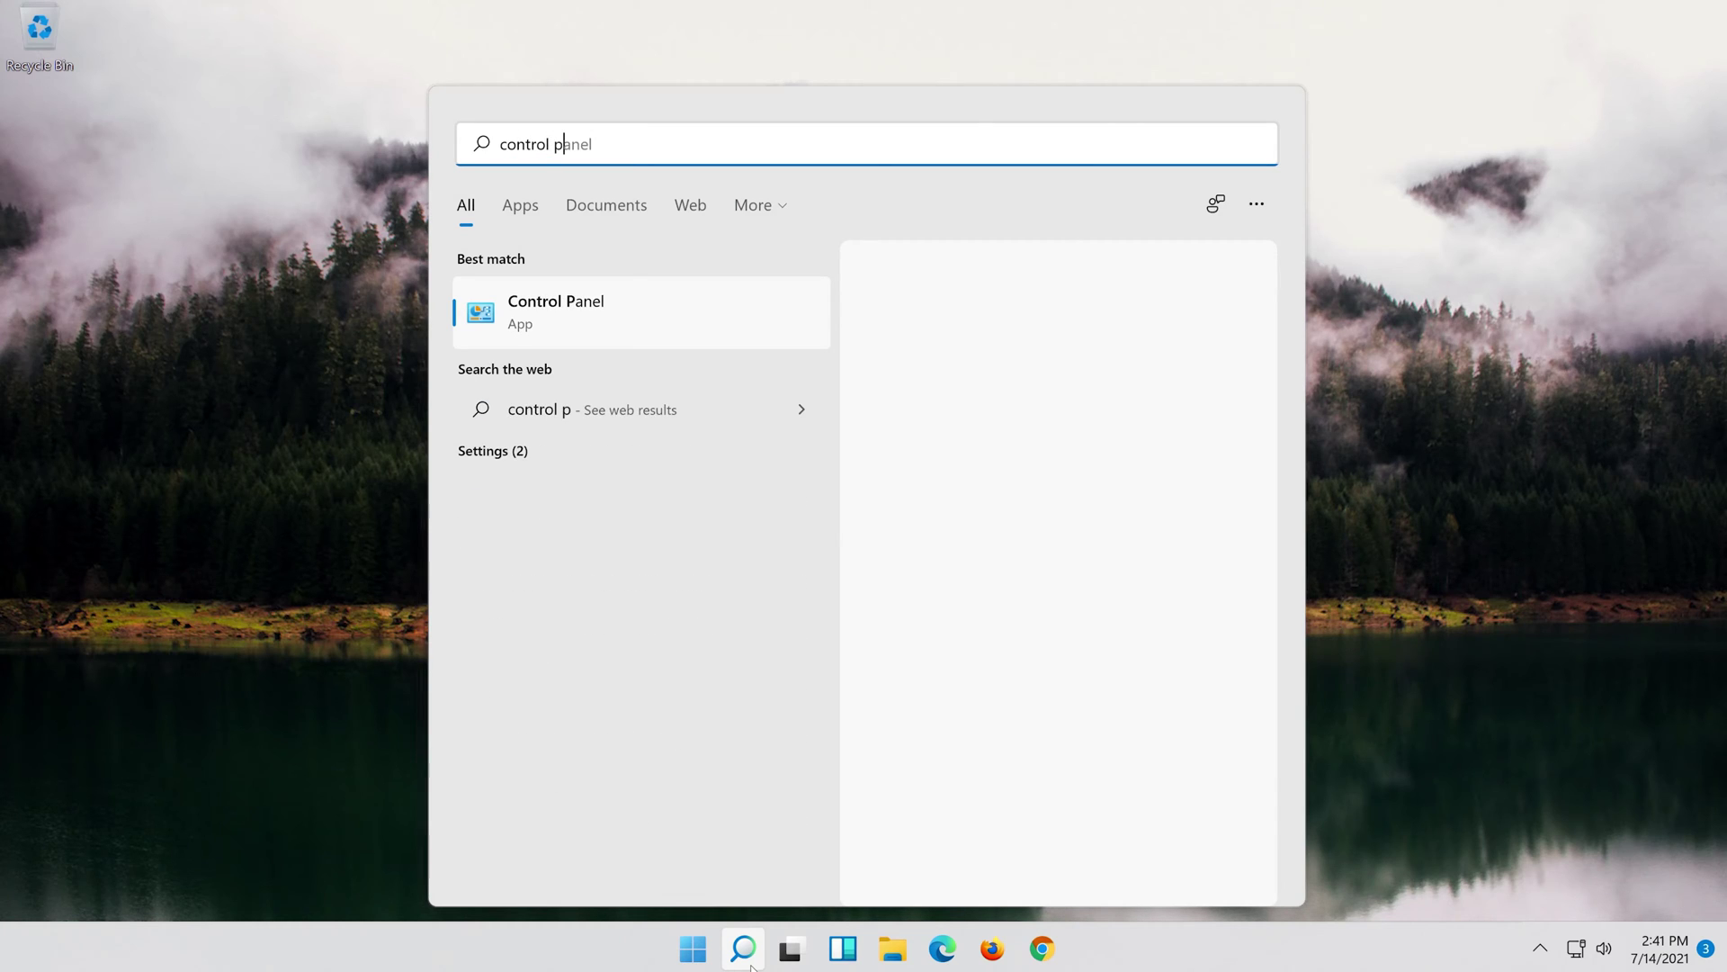
text(anel)
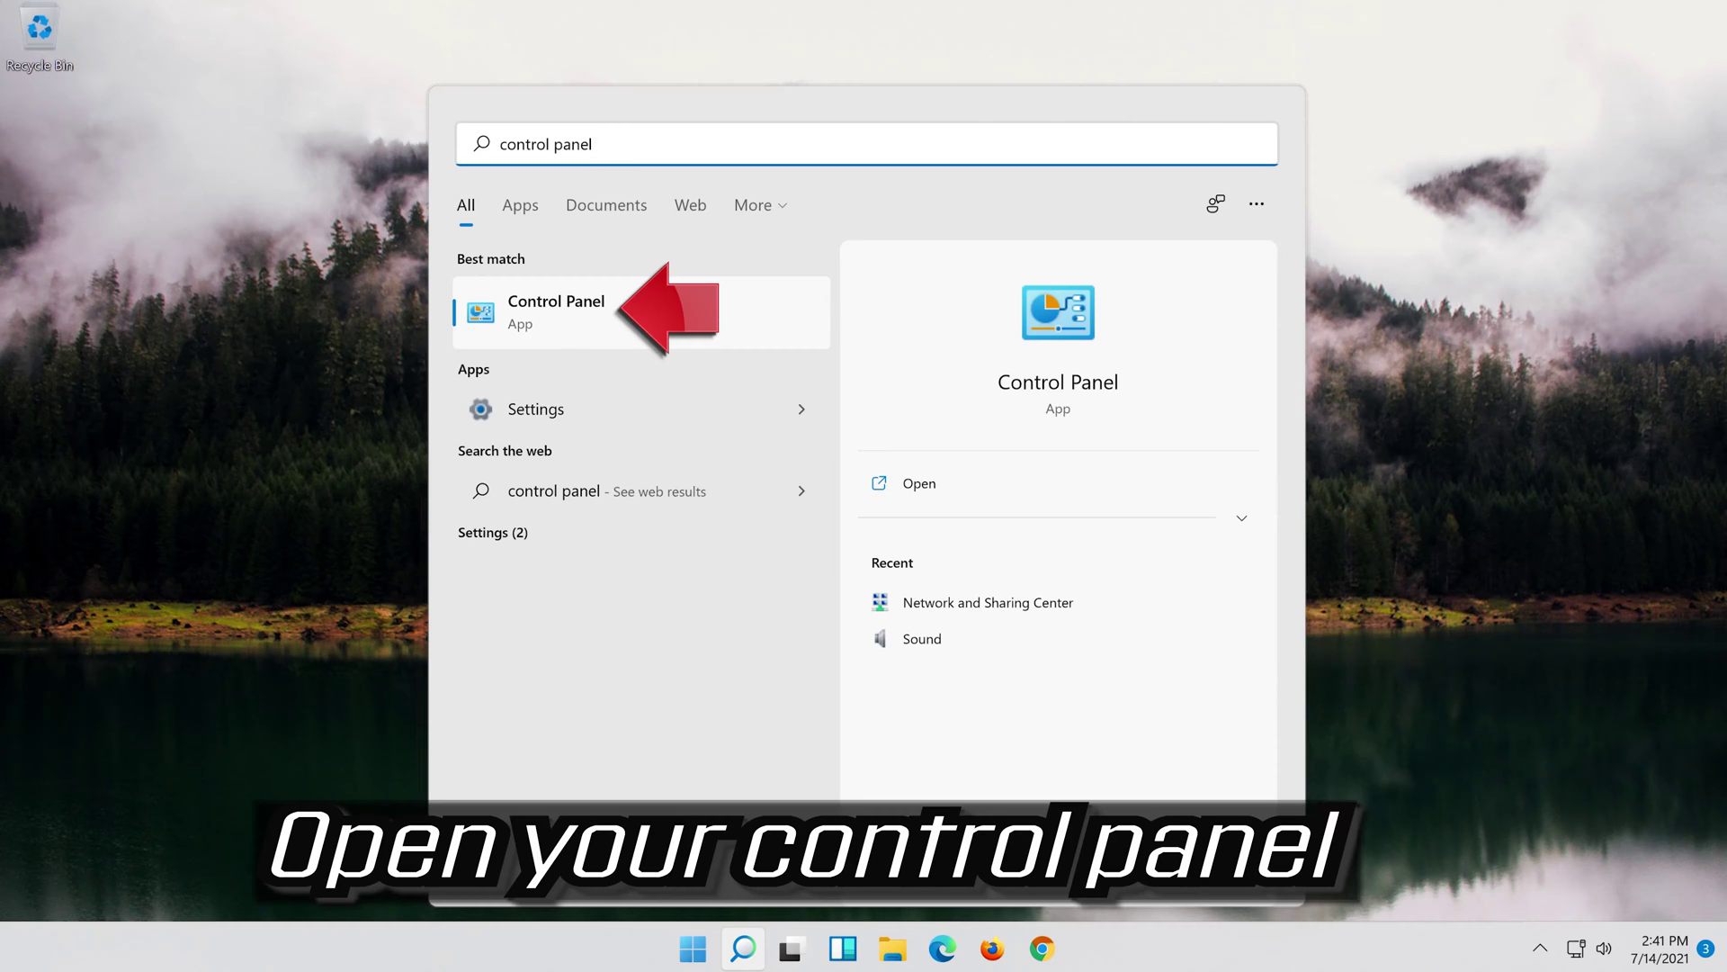
Launch Control Panel, go to Hardware and Sound, and center the Sound dialog
click(733, 312)
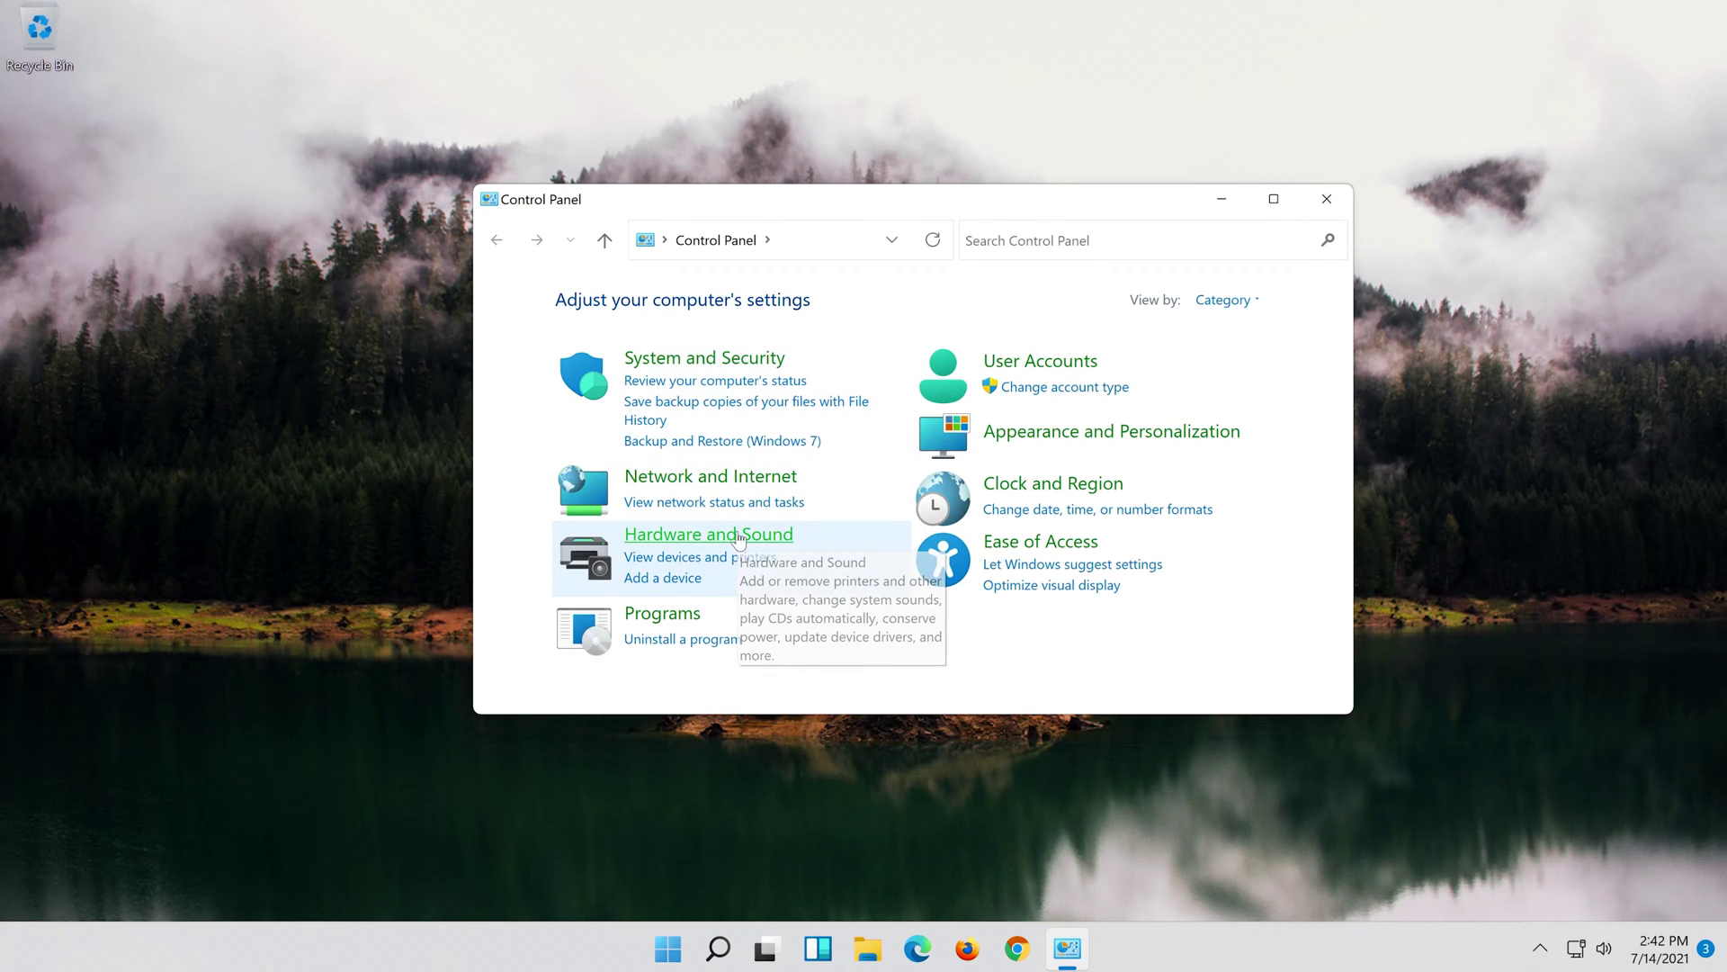
click(737, 534)
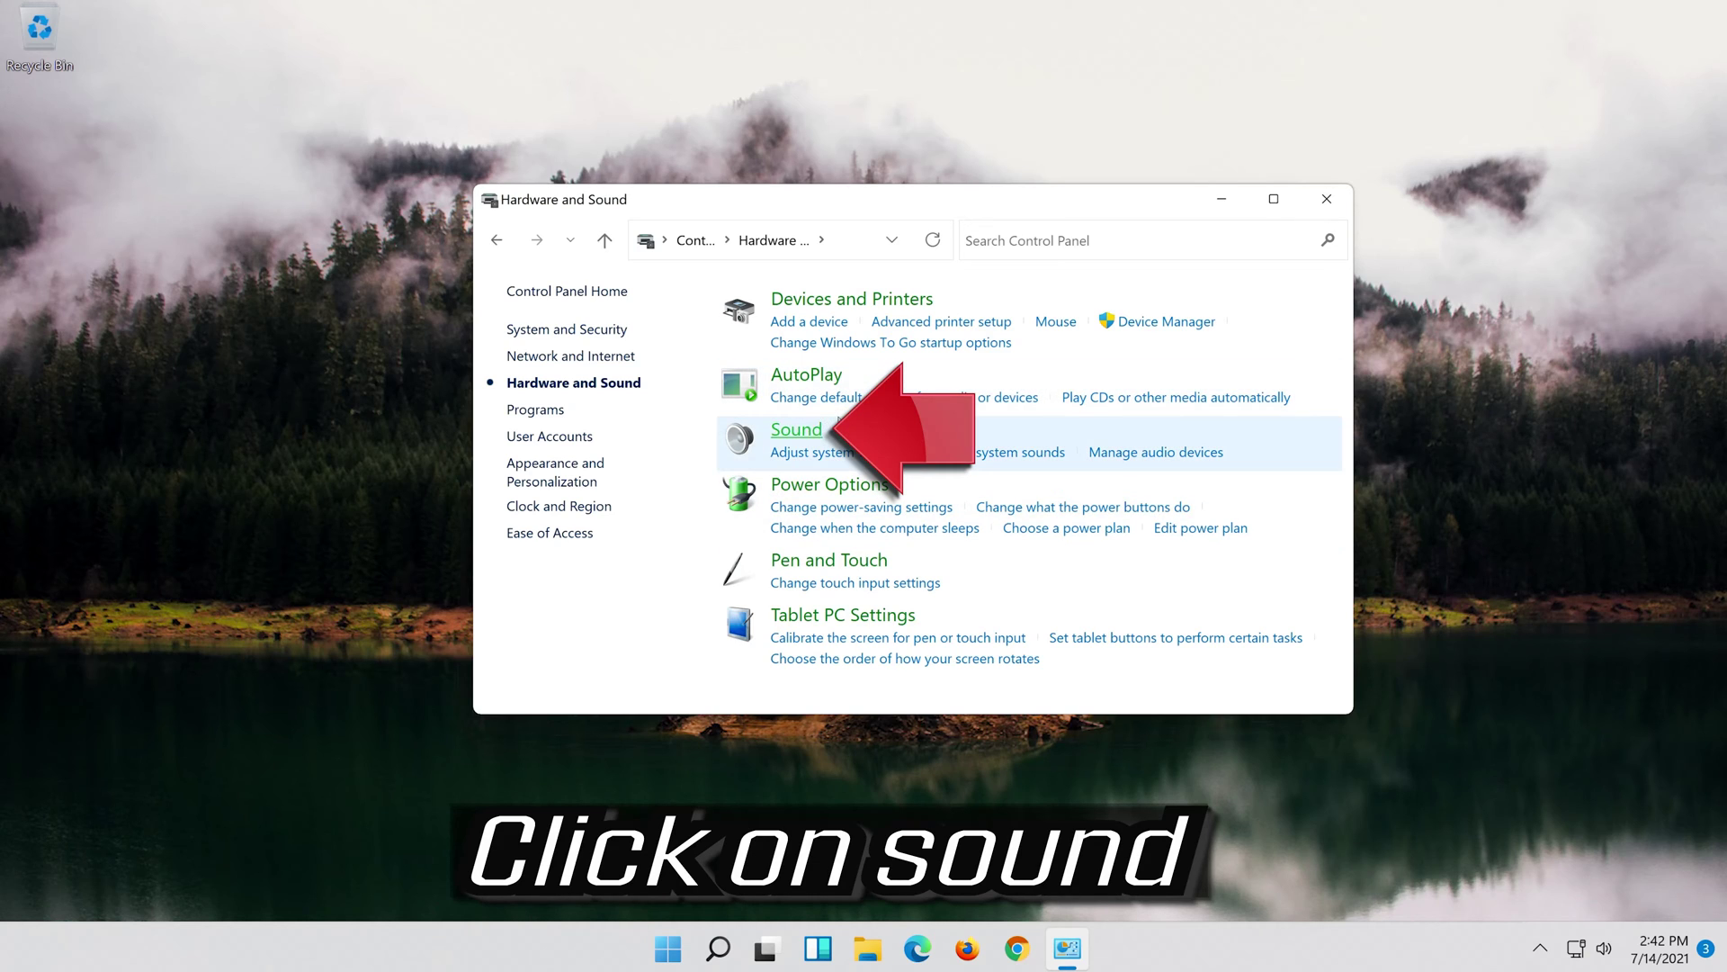
click(796, 431)
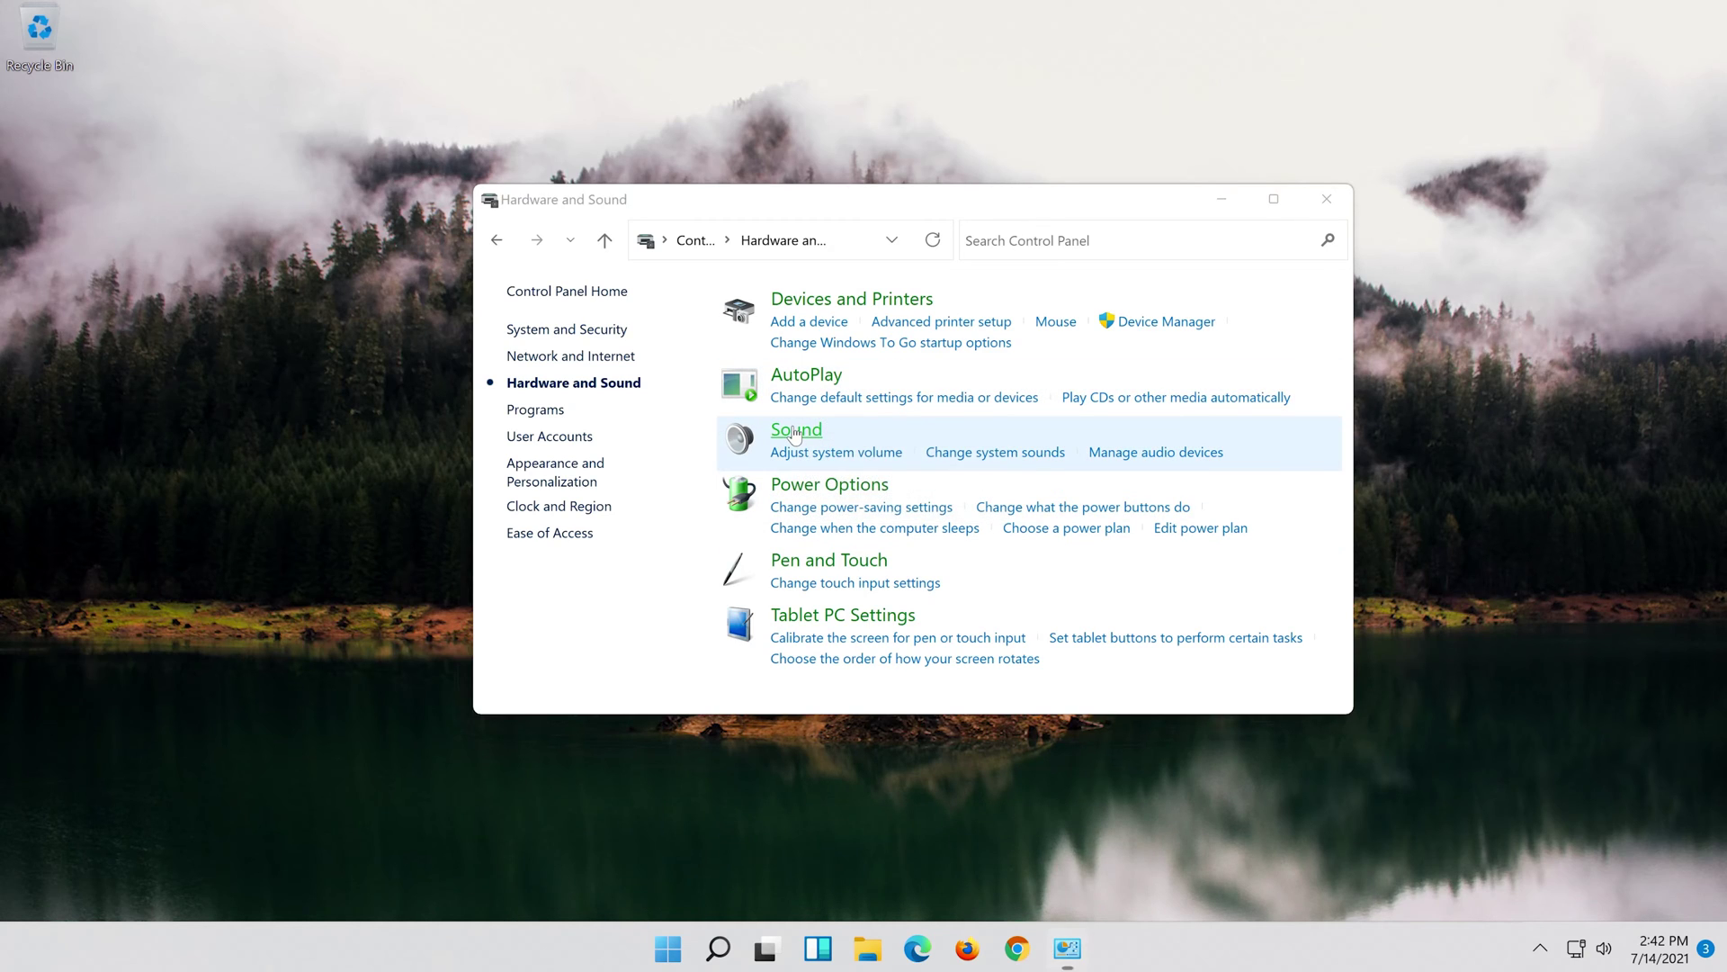
drag(295, 56, 911, 193)
Close the Hardware and Sound window and show the Speakers playback device's Properties
click(1326, 199)
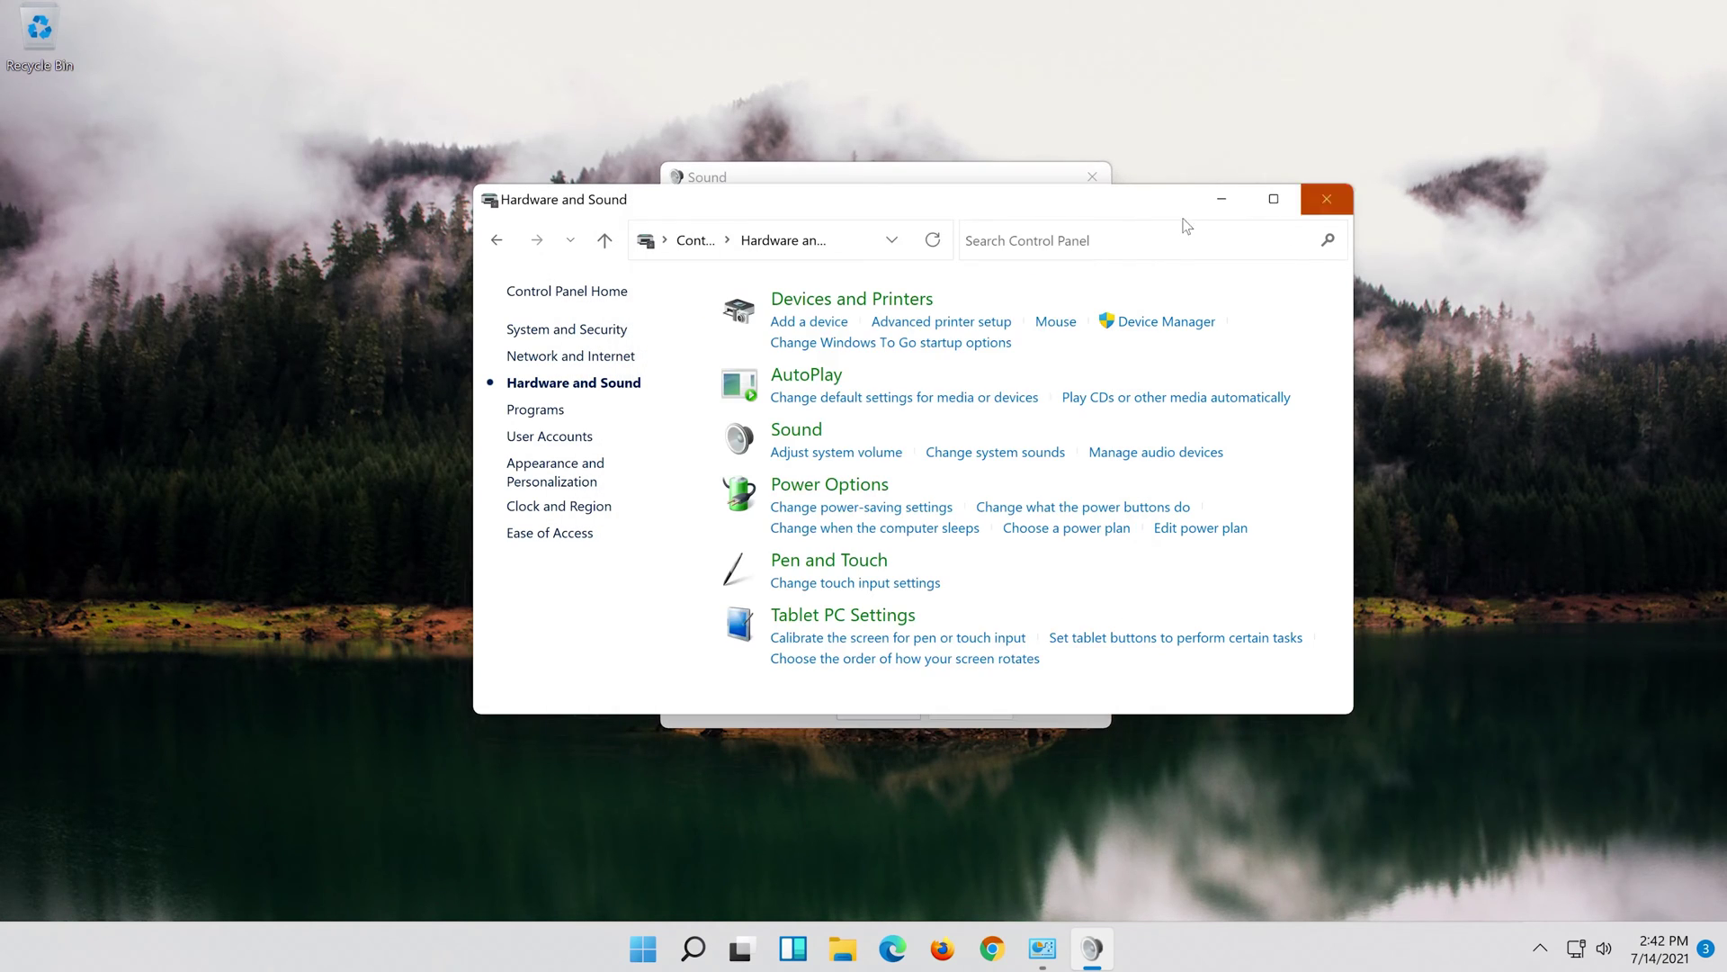
click(795, 304)
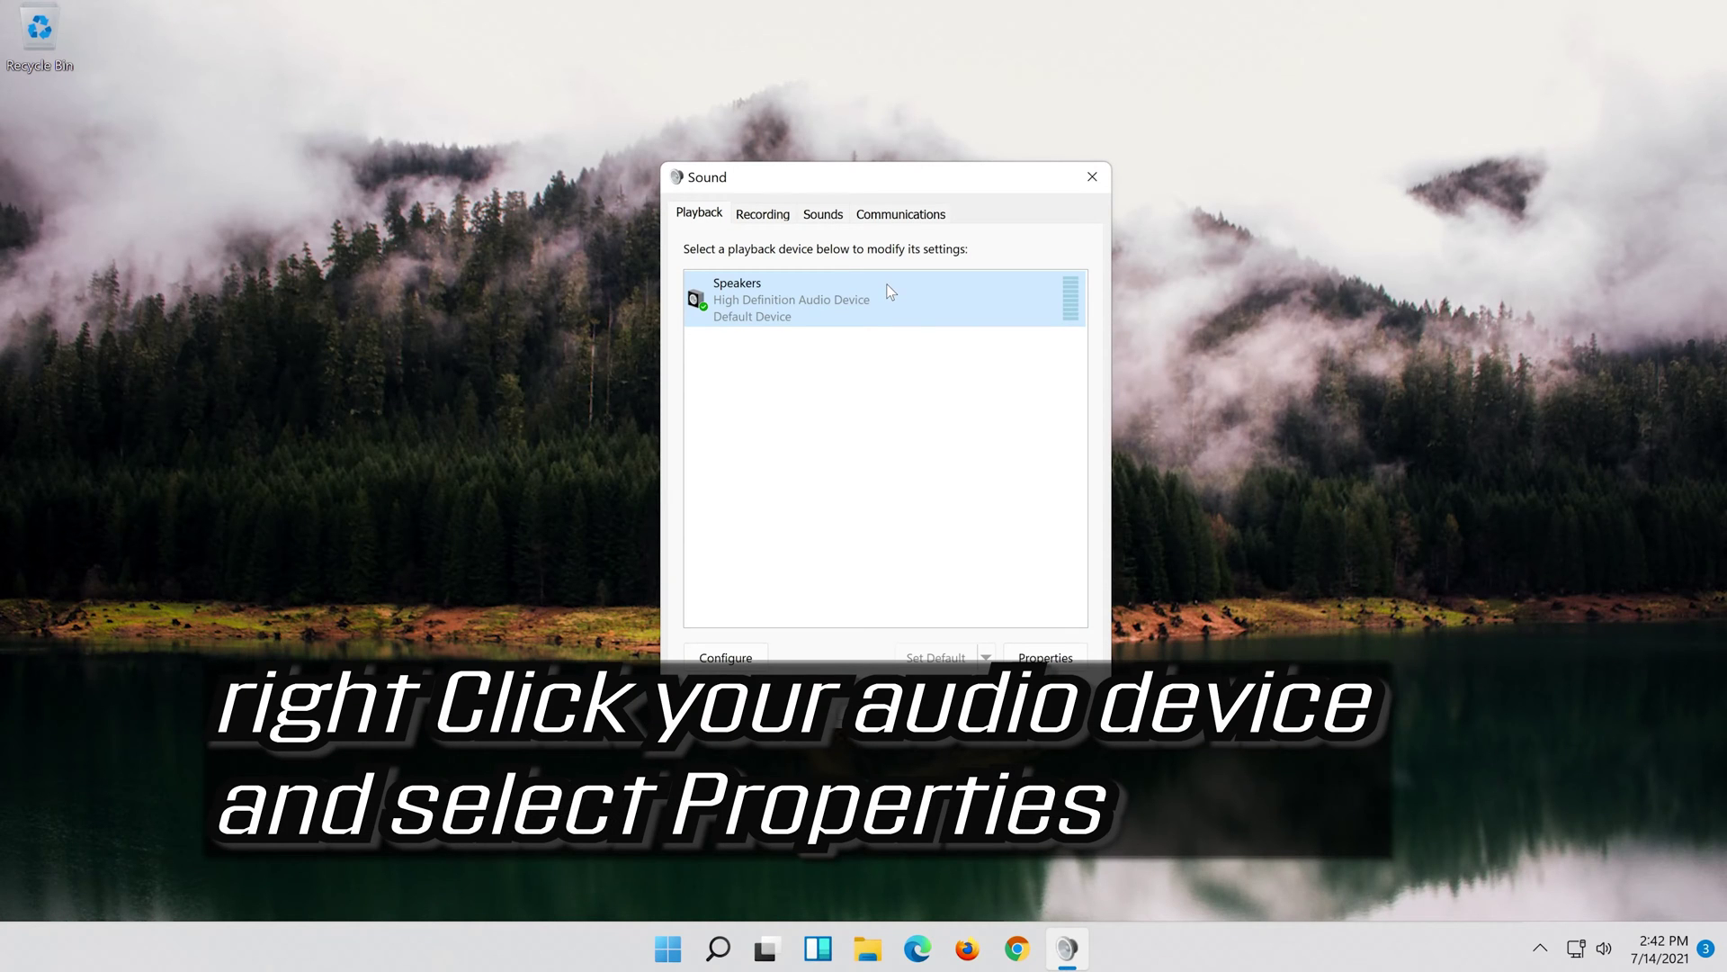
right_click(883, 285)
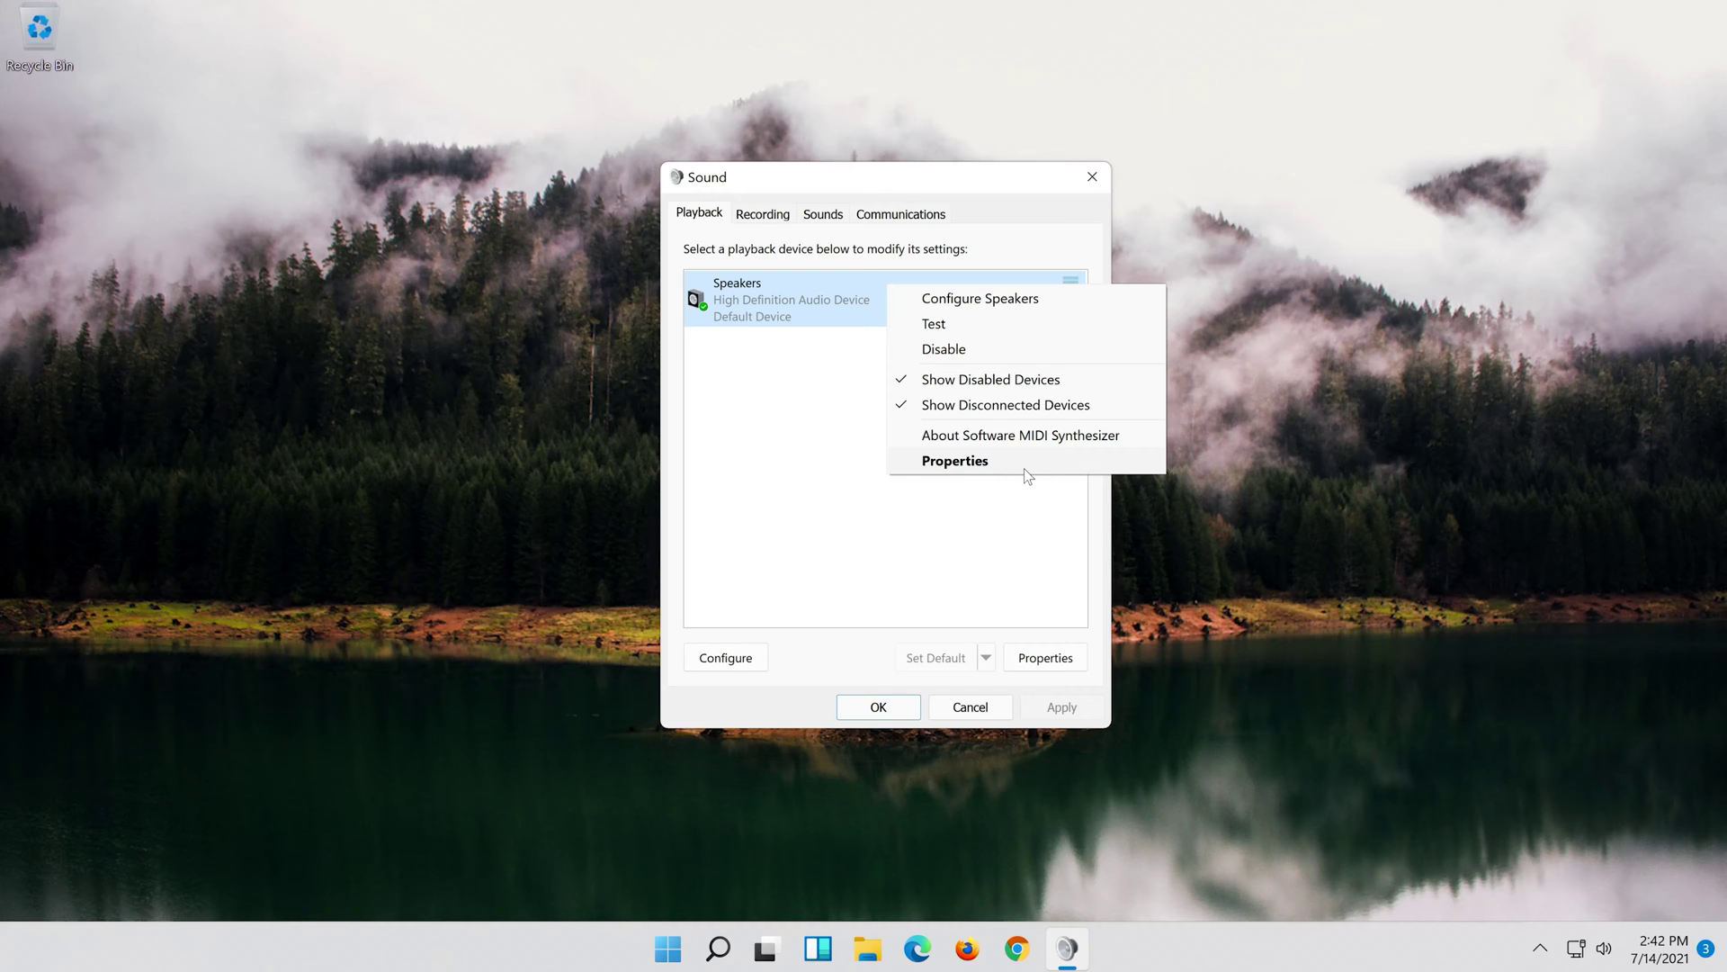
click(1026, 466)
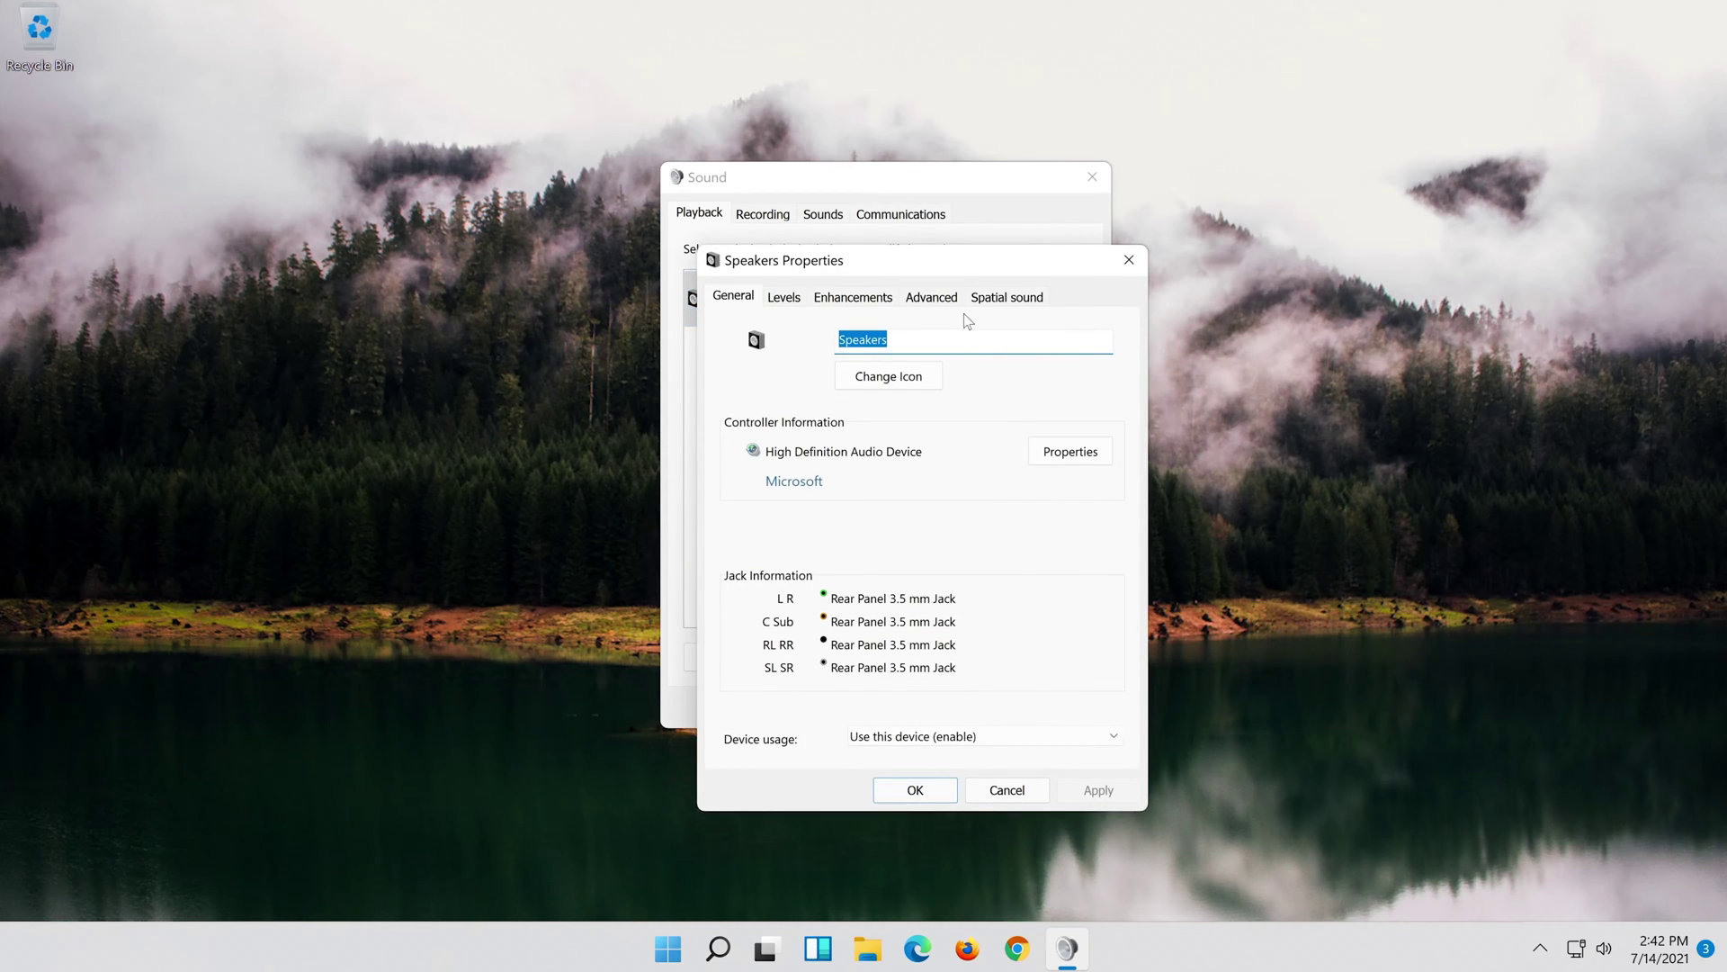
Check 'Disable all enhancements' on the Speakers Enhancements tab, then Apply and OK
drag(956, 277, 922, 192)
click(853, 210)
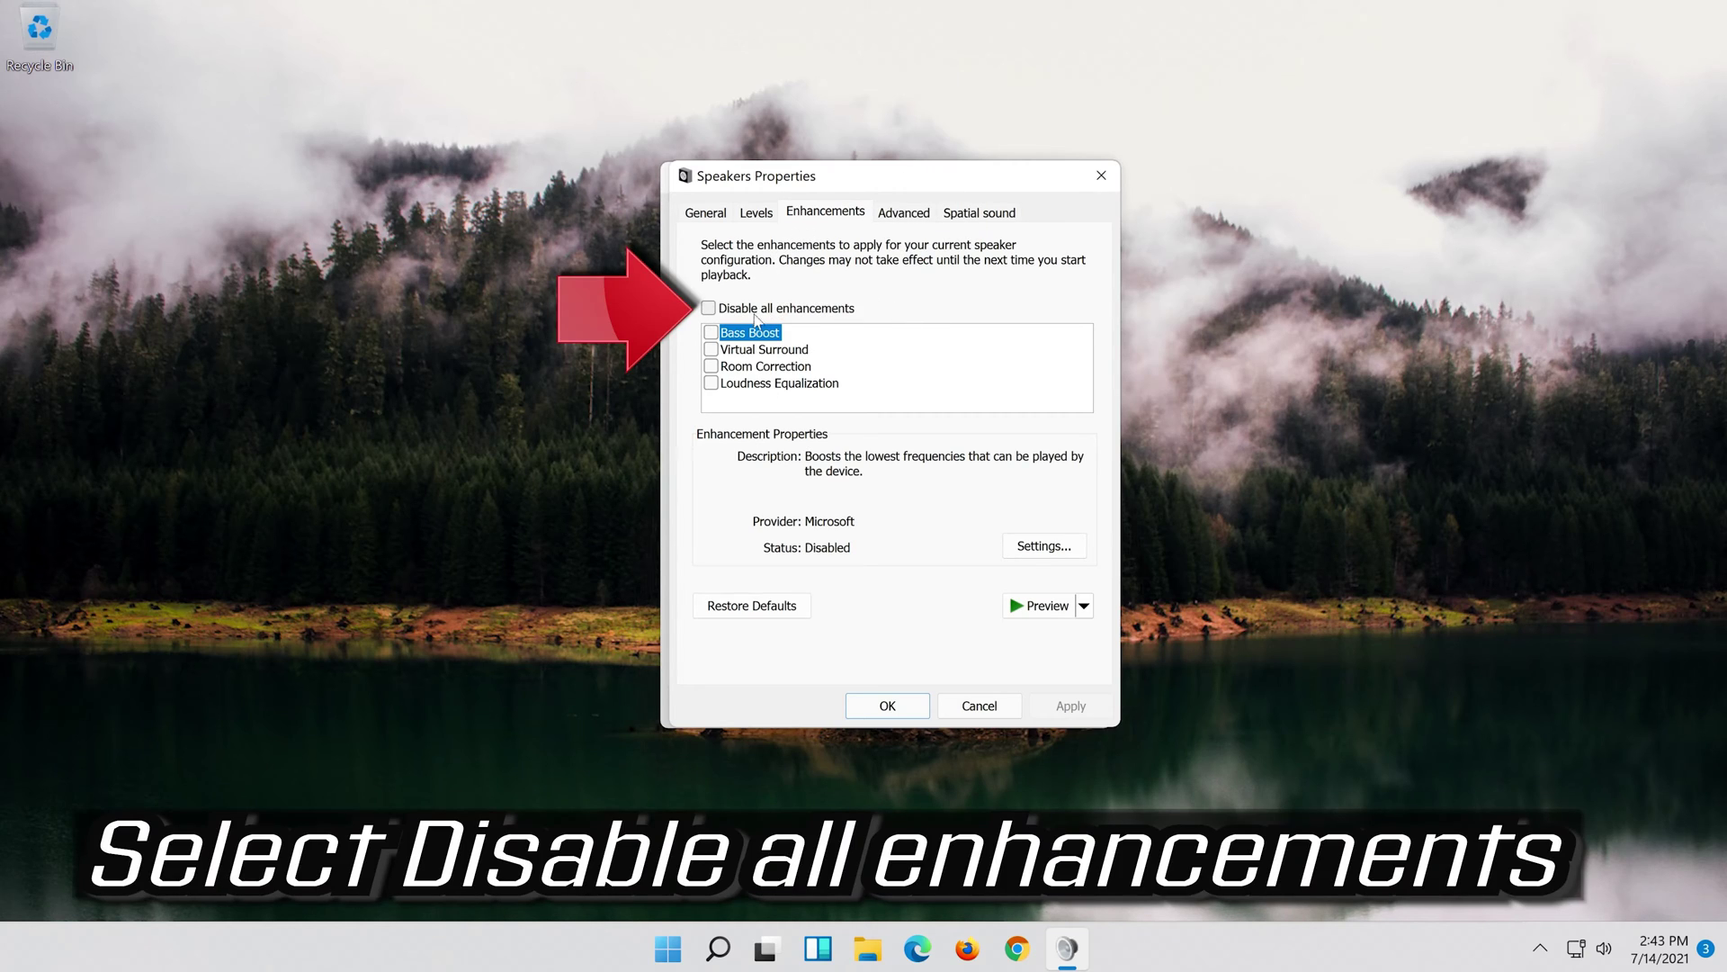
click(713, 309)
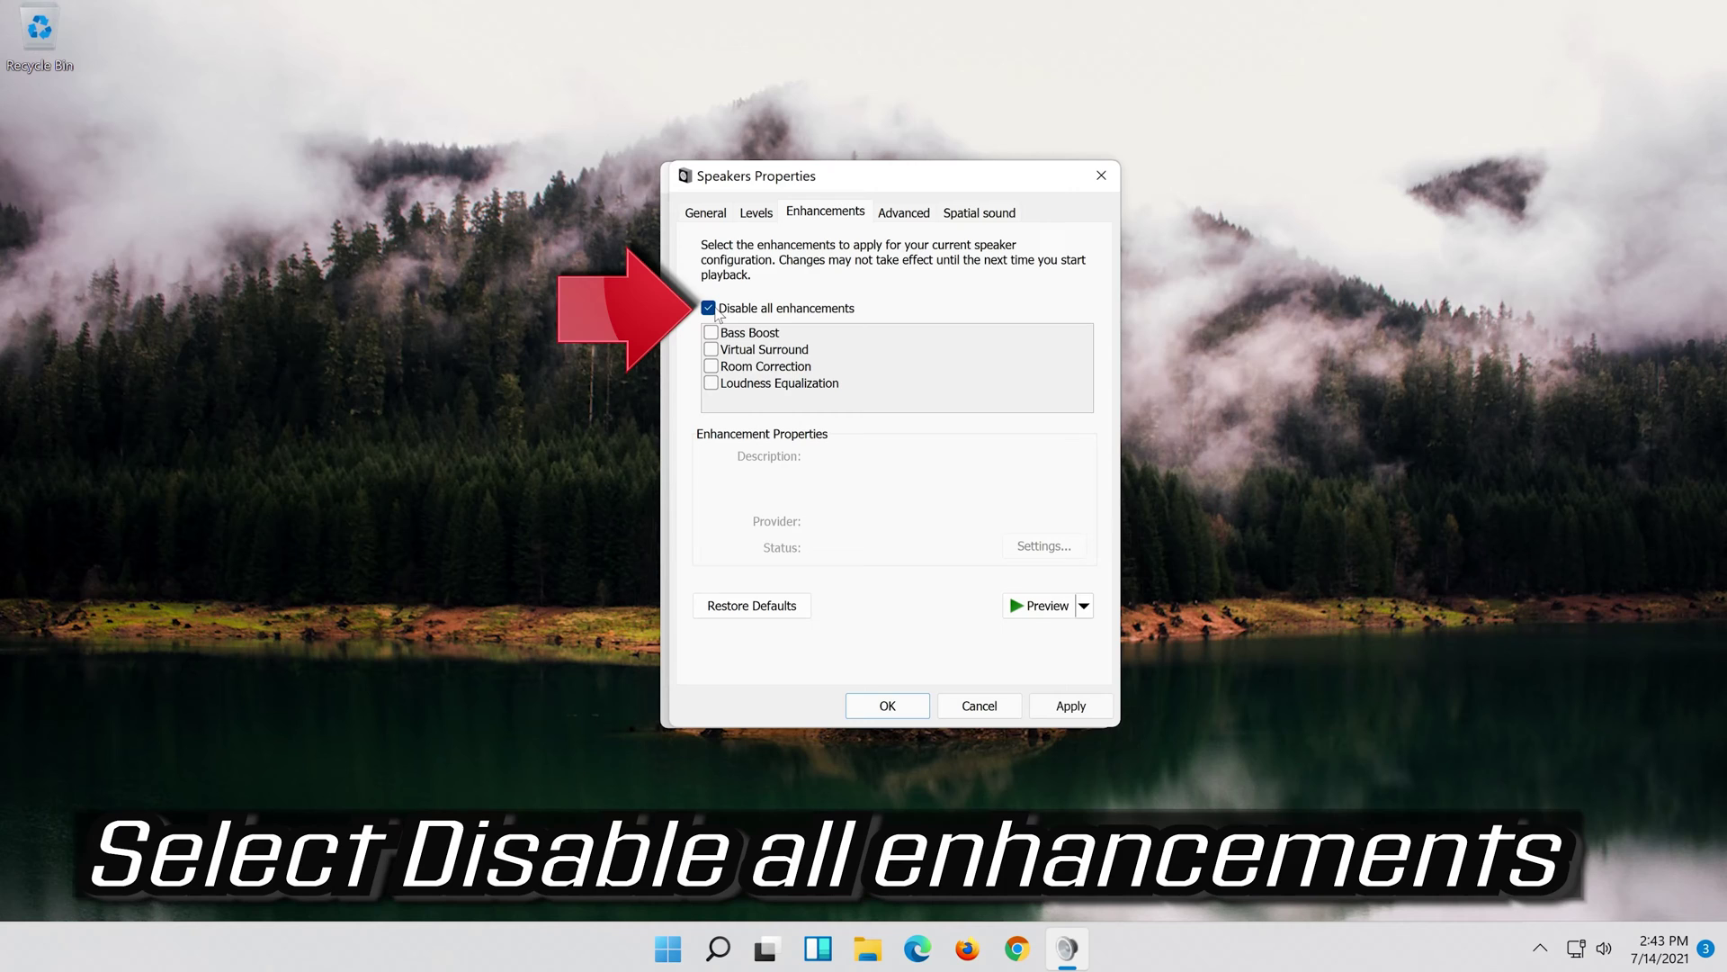
click(1089, 703)
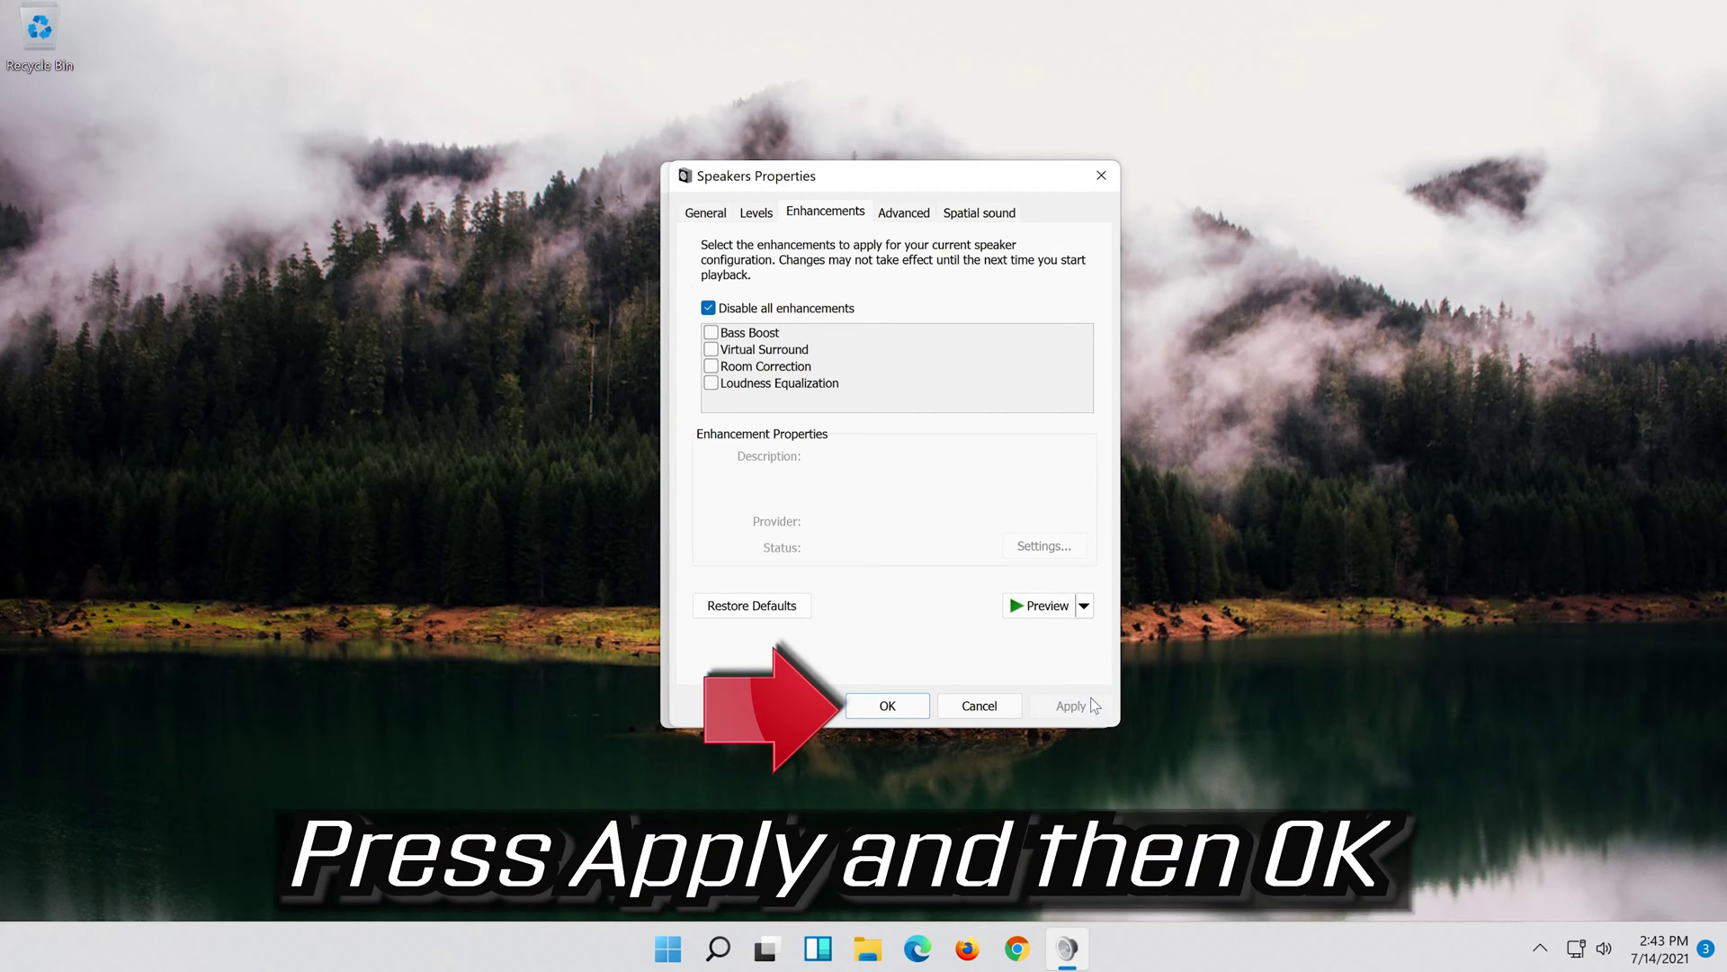
click(918, 701)
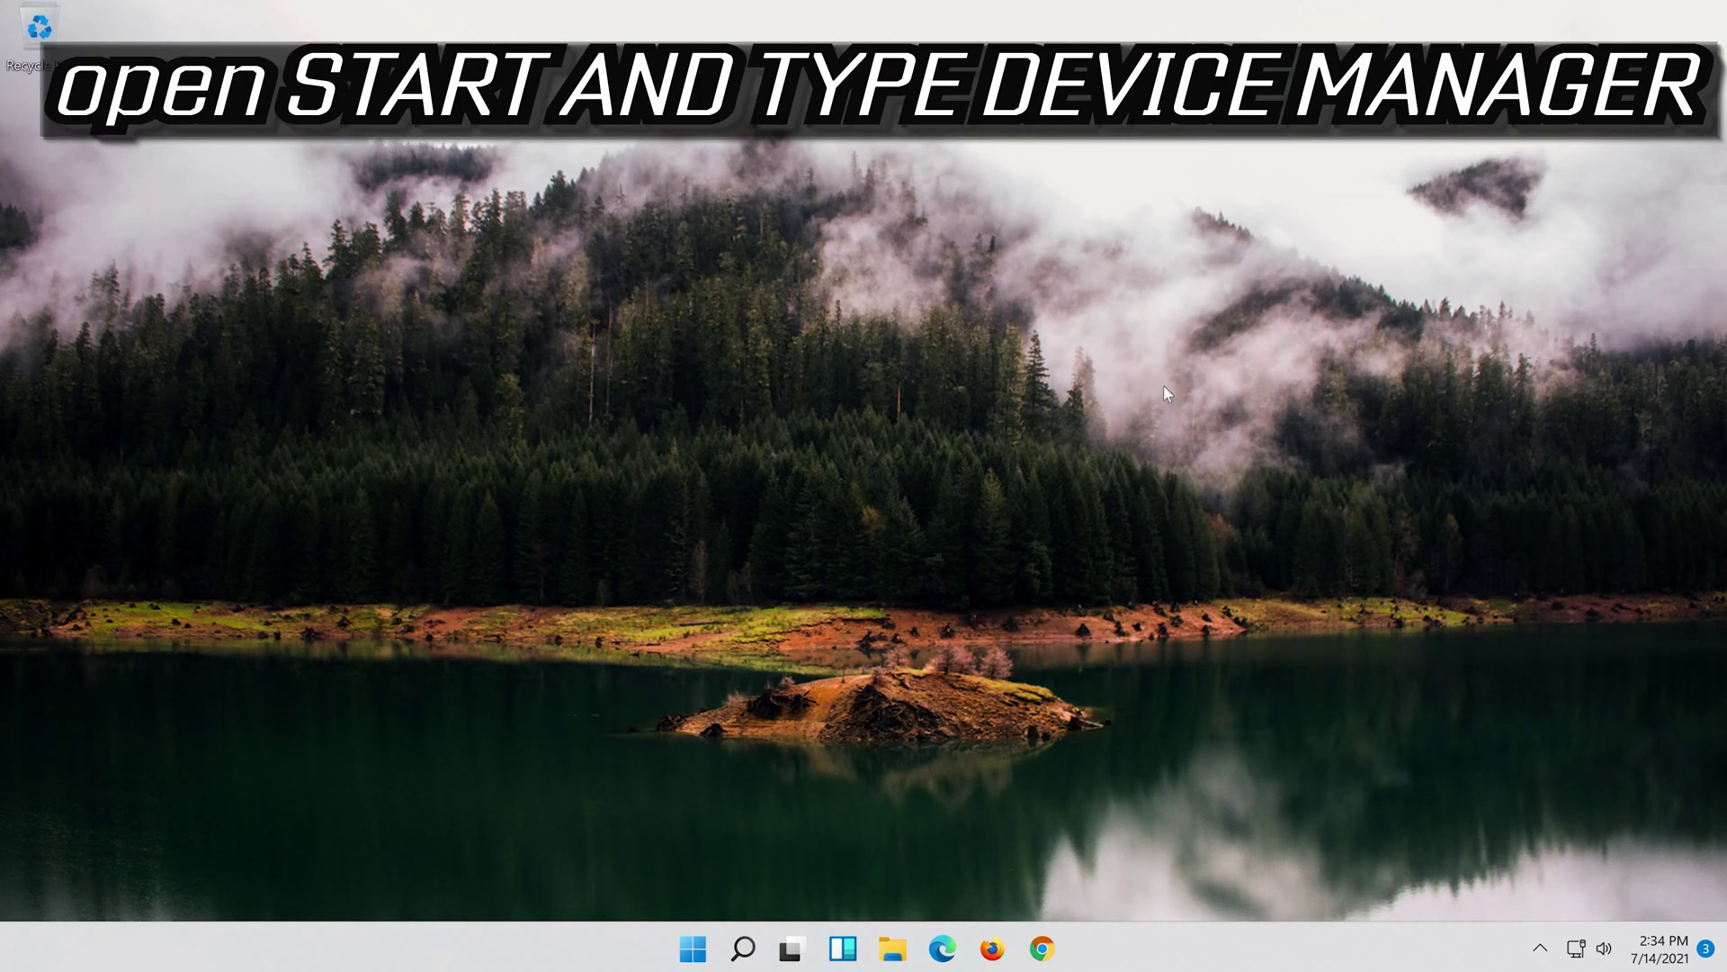
Search for 'device manager', launch Device Manager, and center its window
click(732, 959)
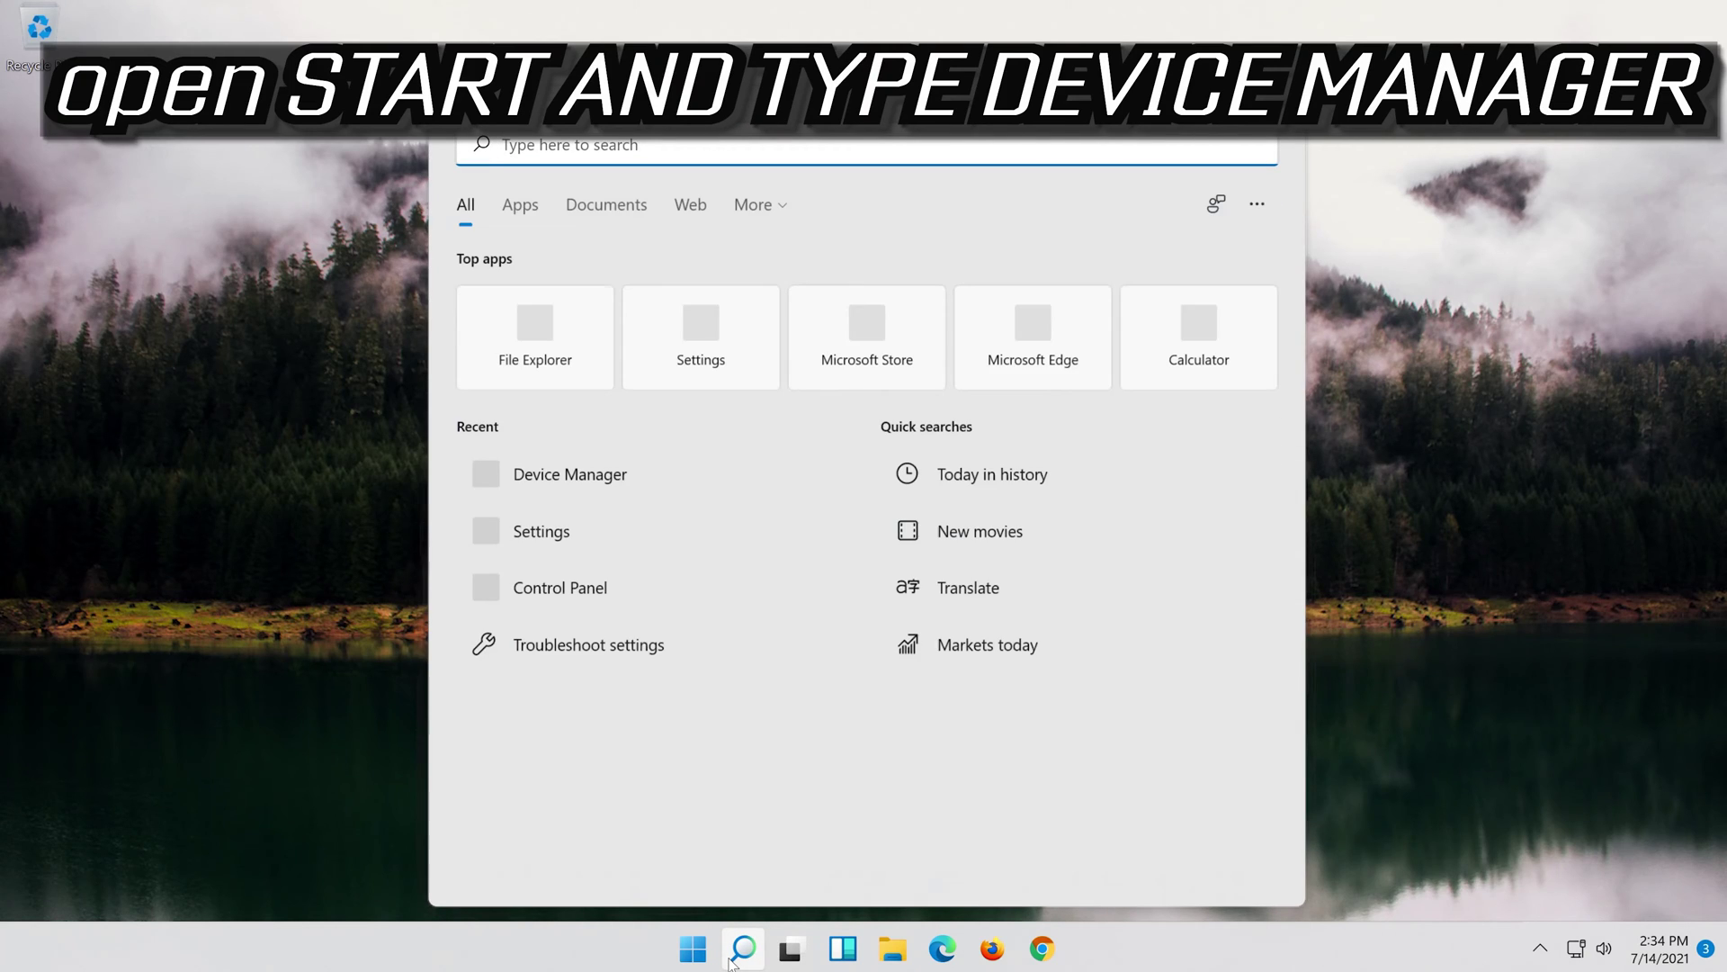
text(device ma)
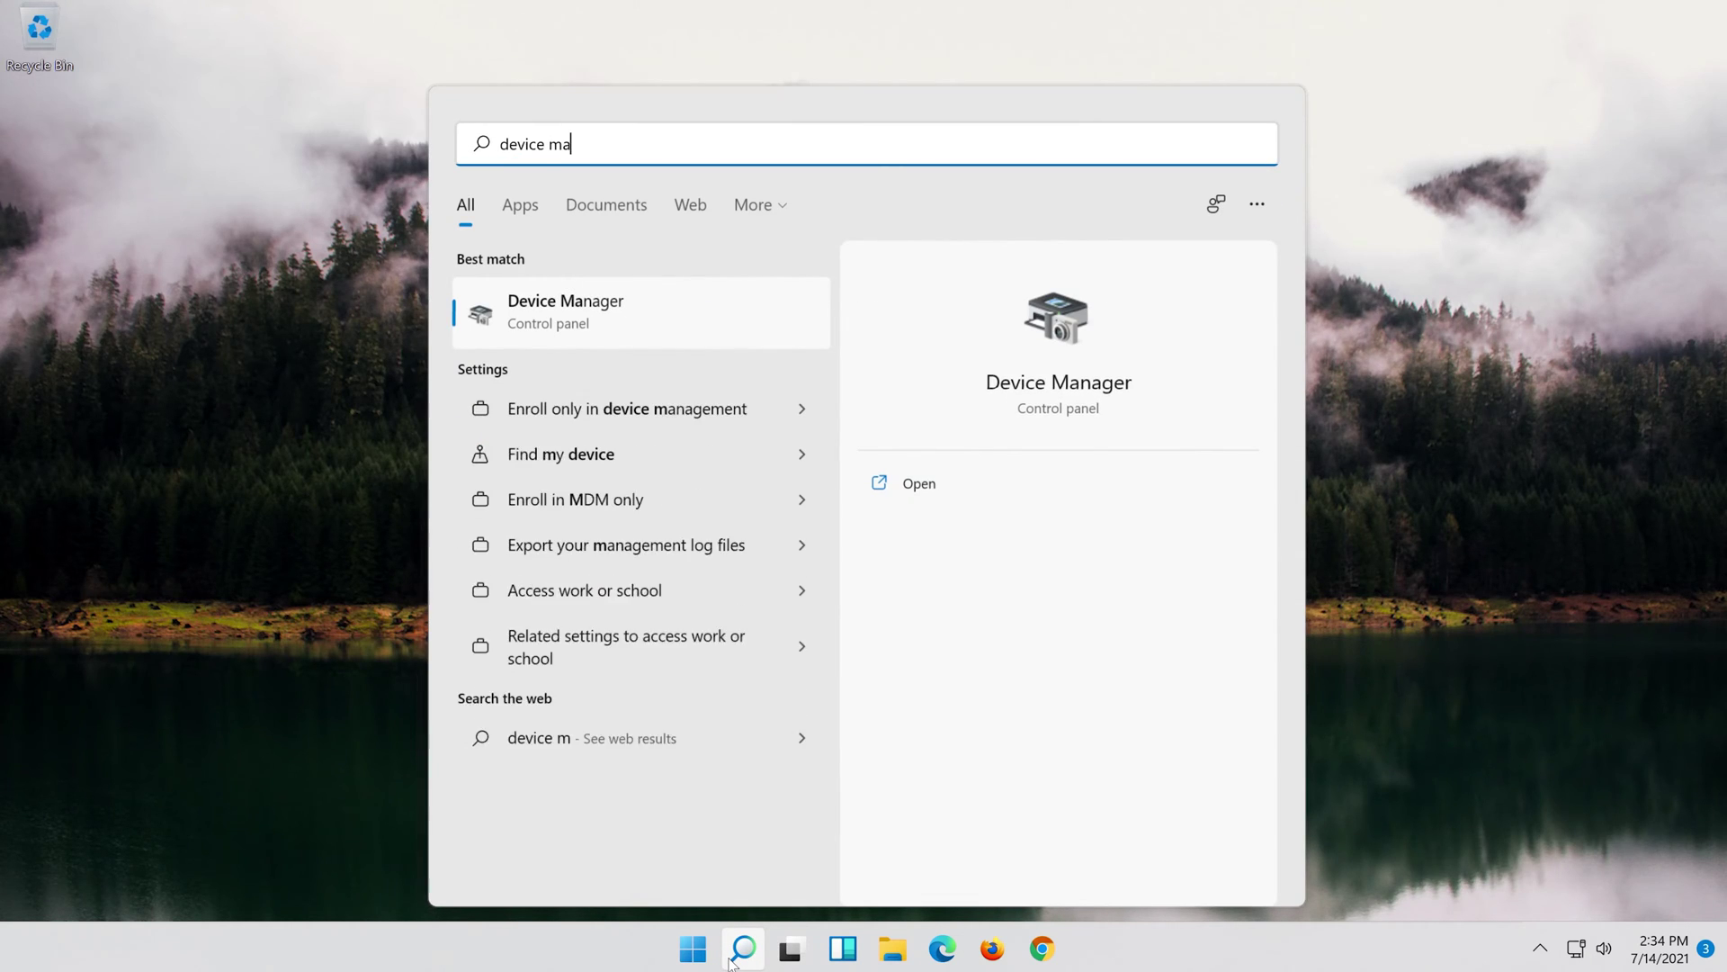
text(nager)
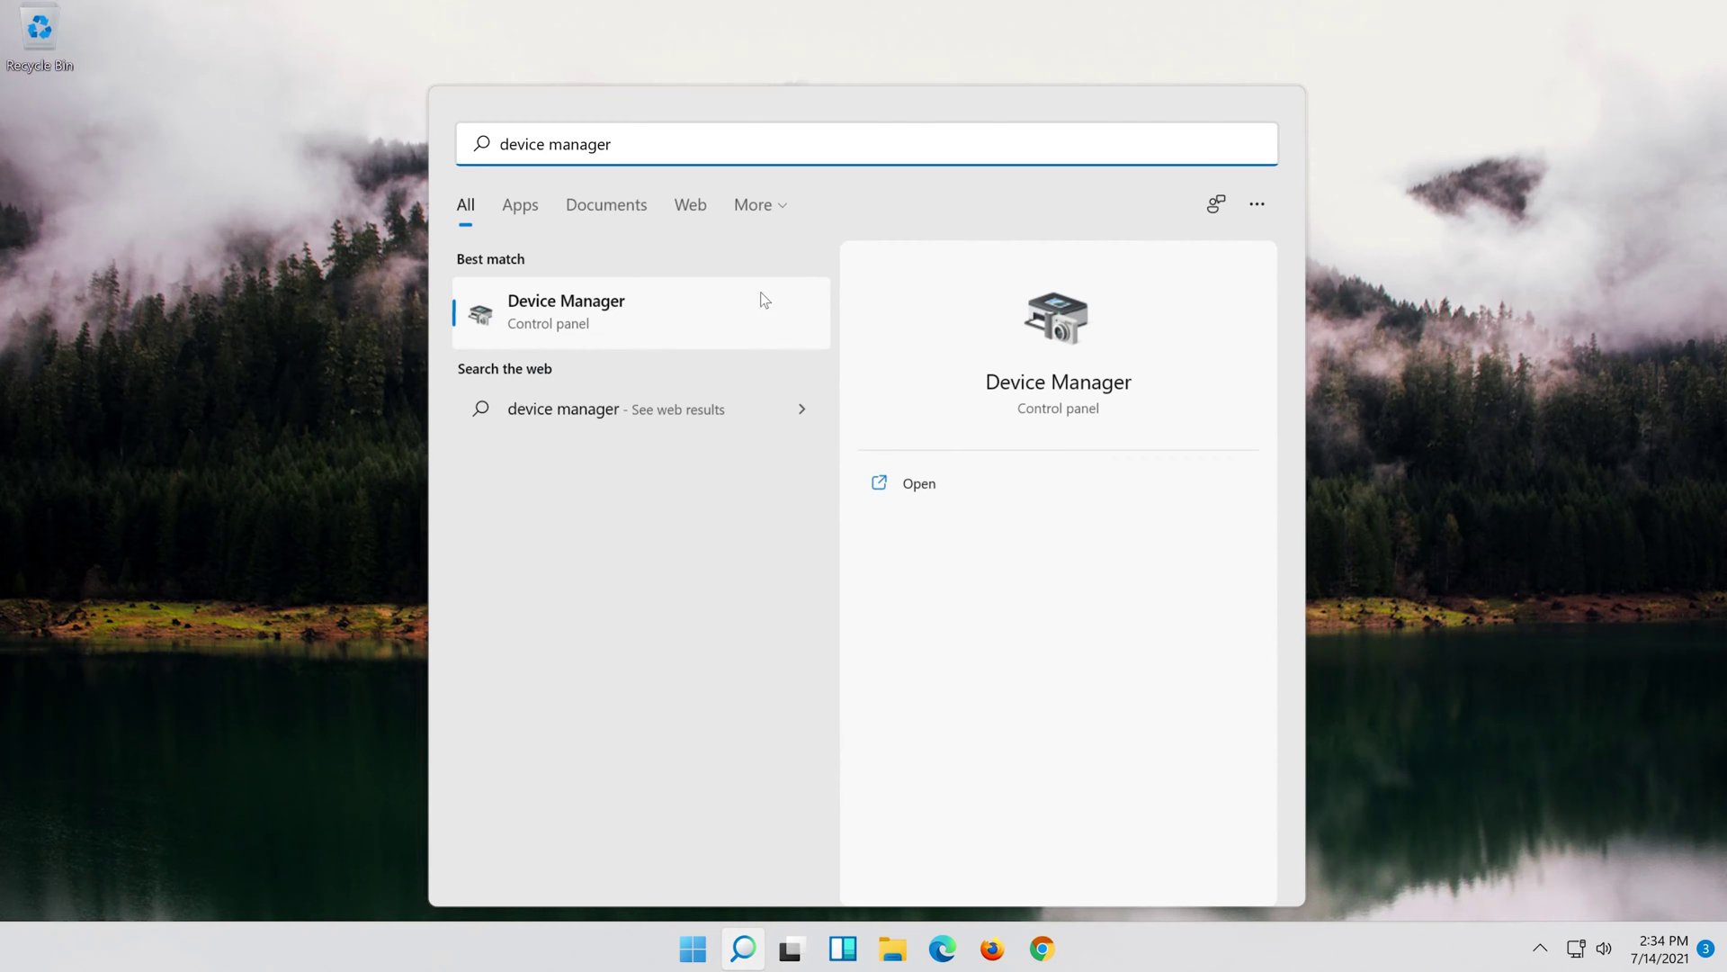
click(597, 325)
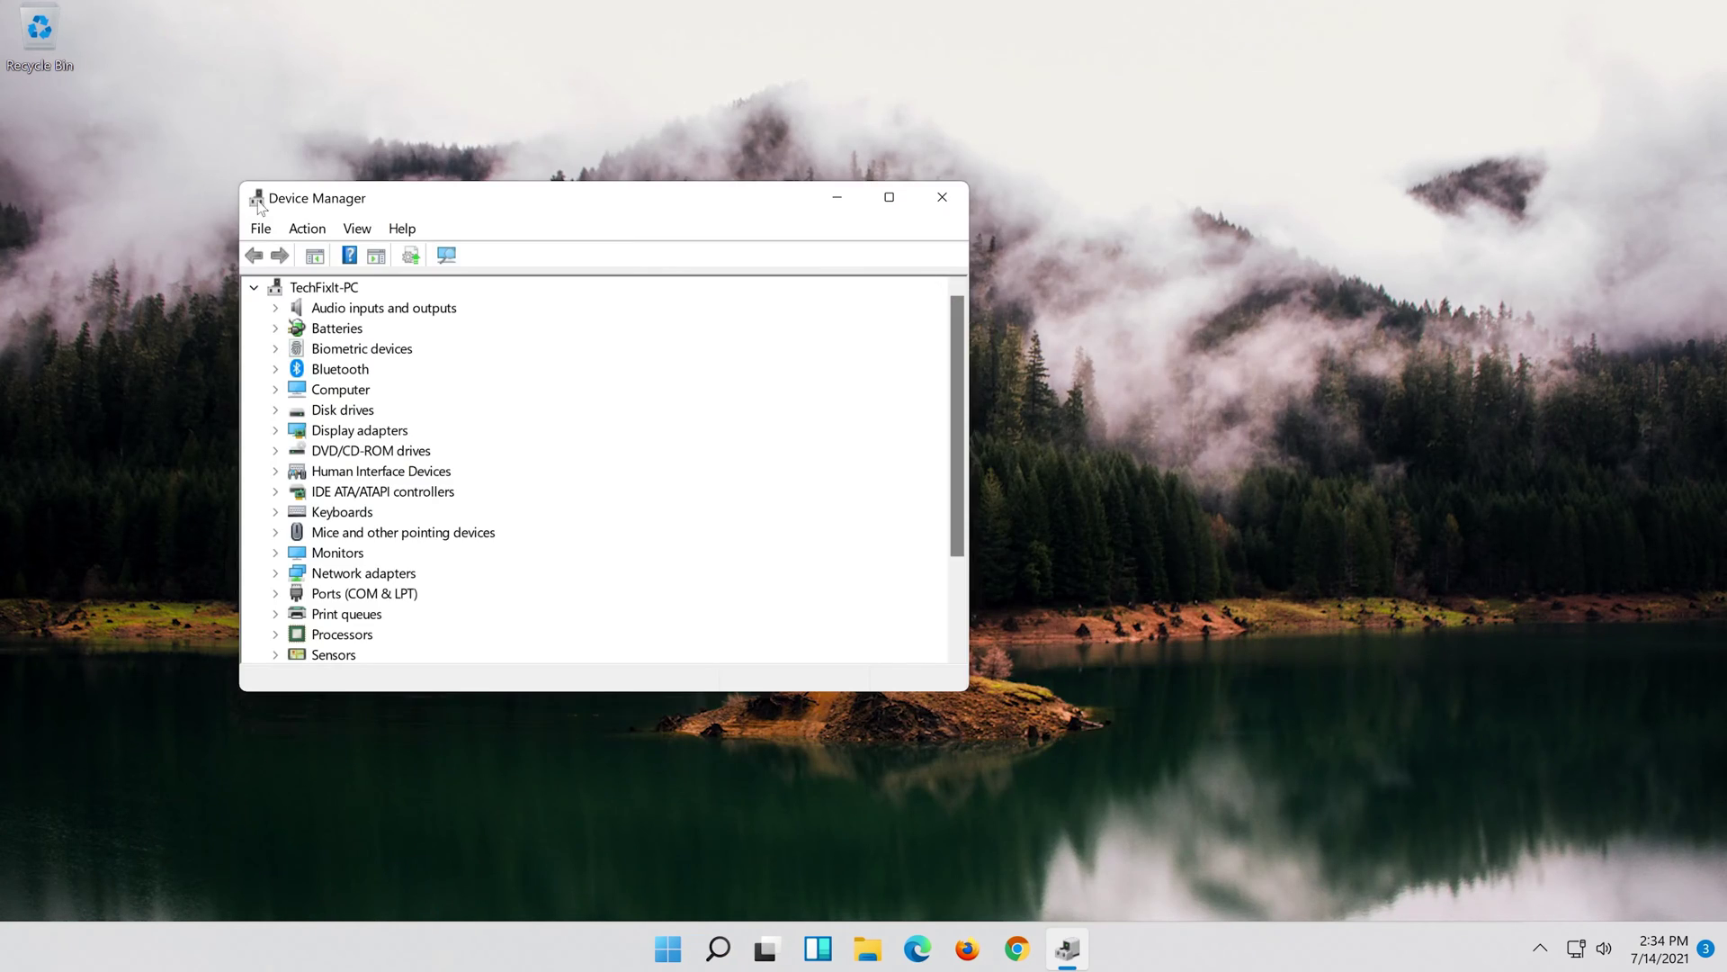
drag(308, 204, 691, 212)
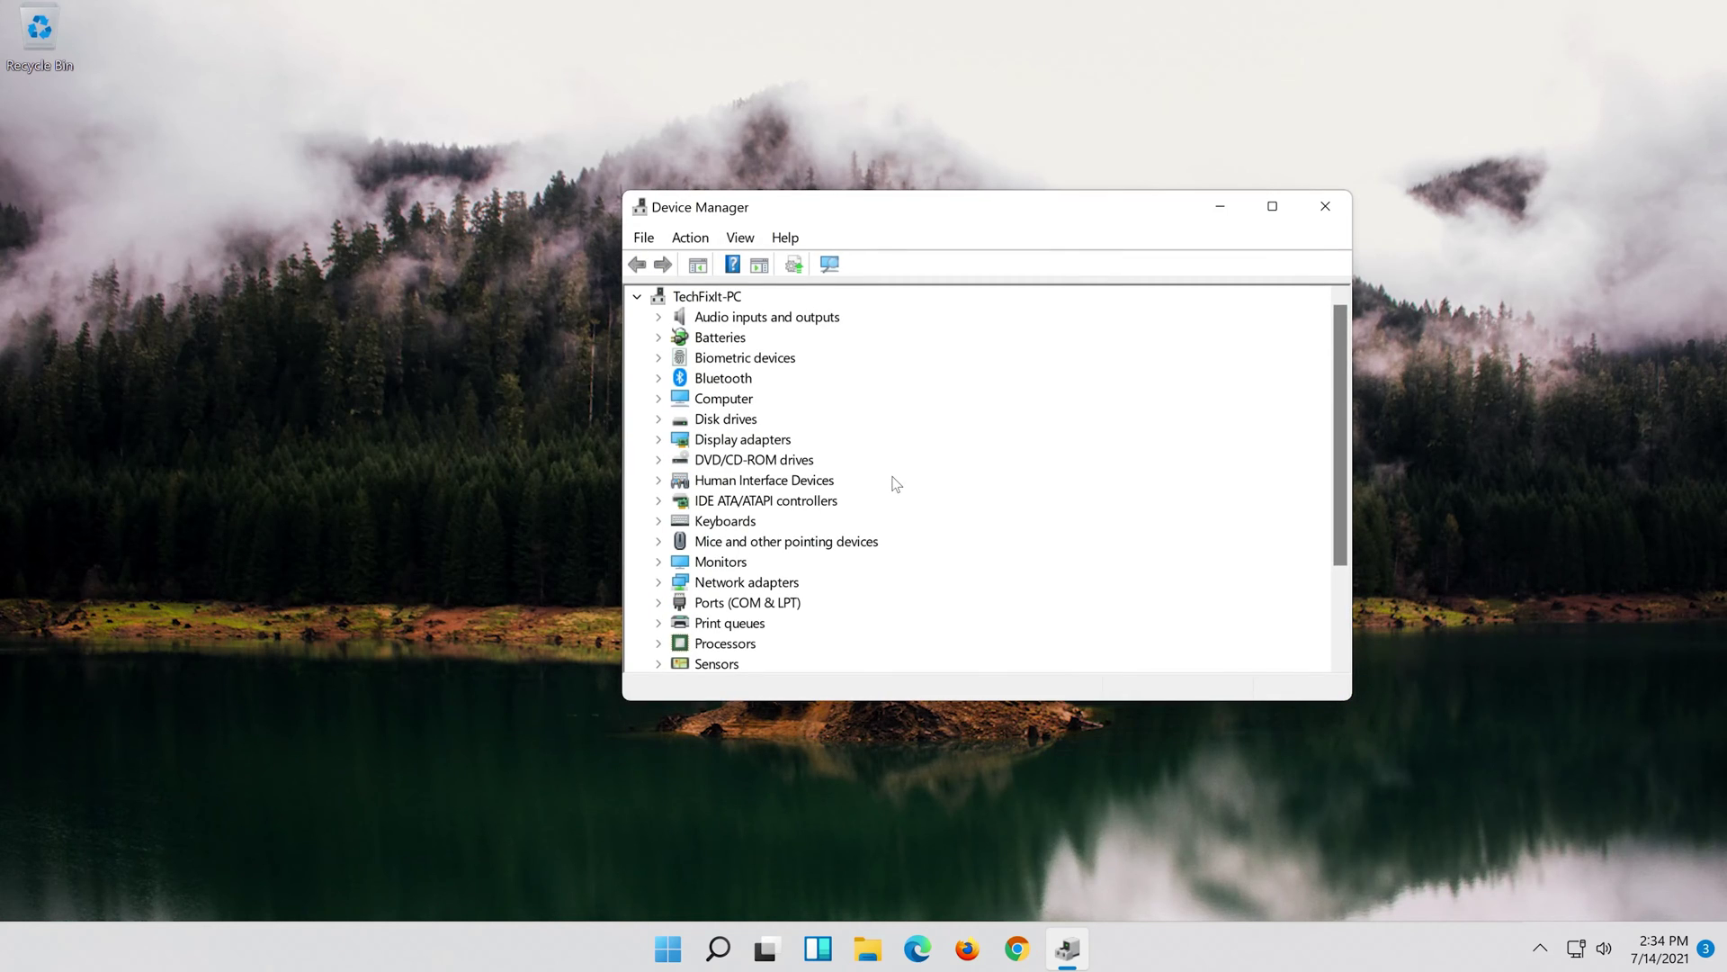
Expand Sound, video and game controllers and open the High Definition Audio Device's context menu
scroll(899, 486, down, 3)
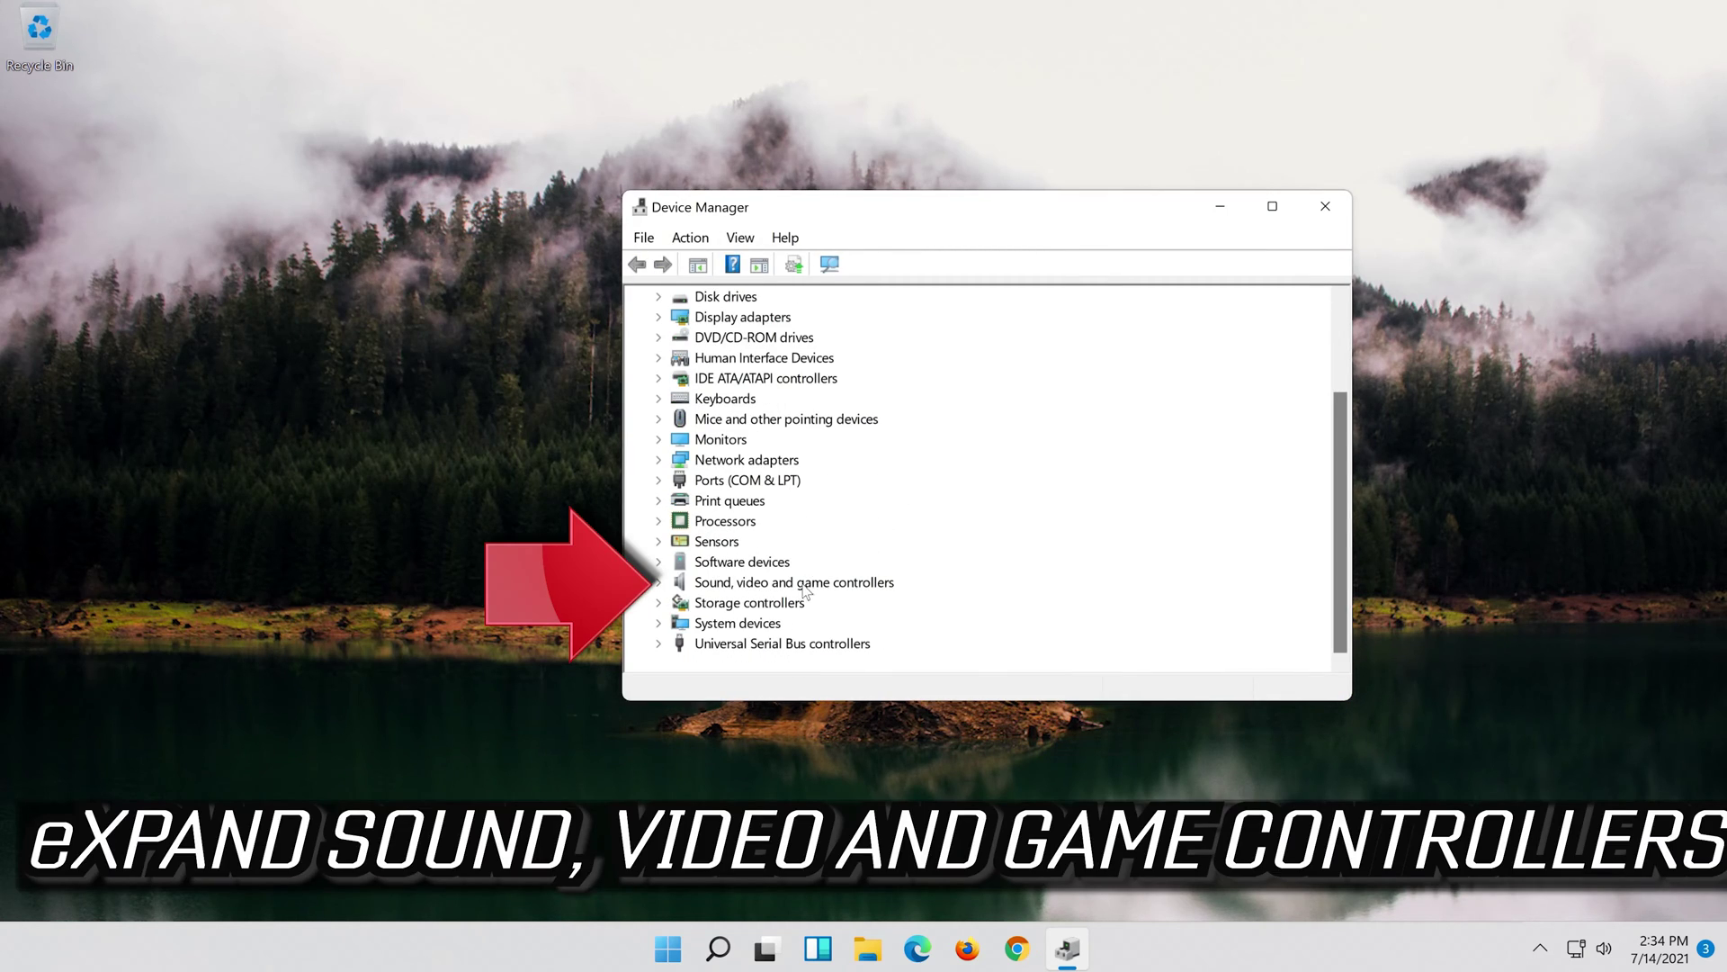
click(658, 582)
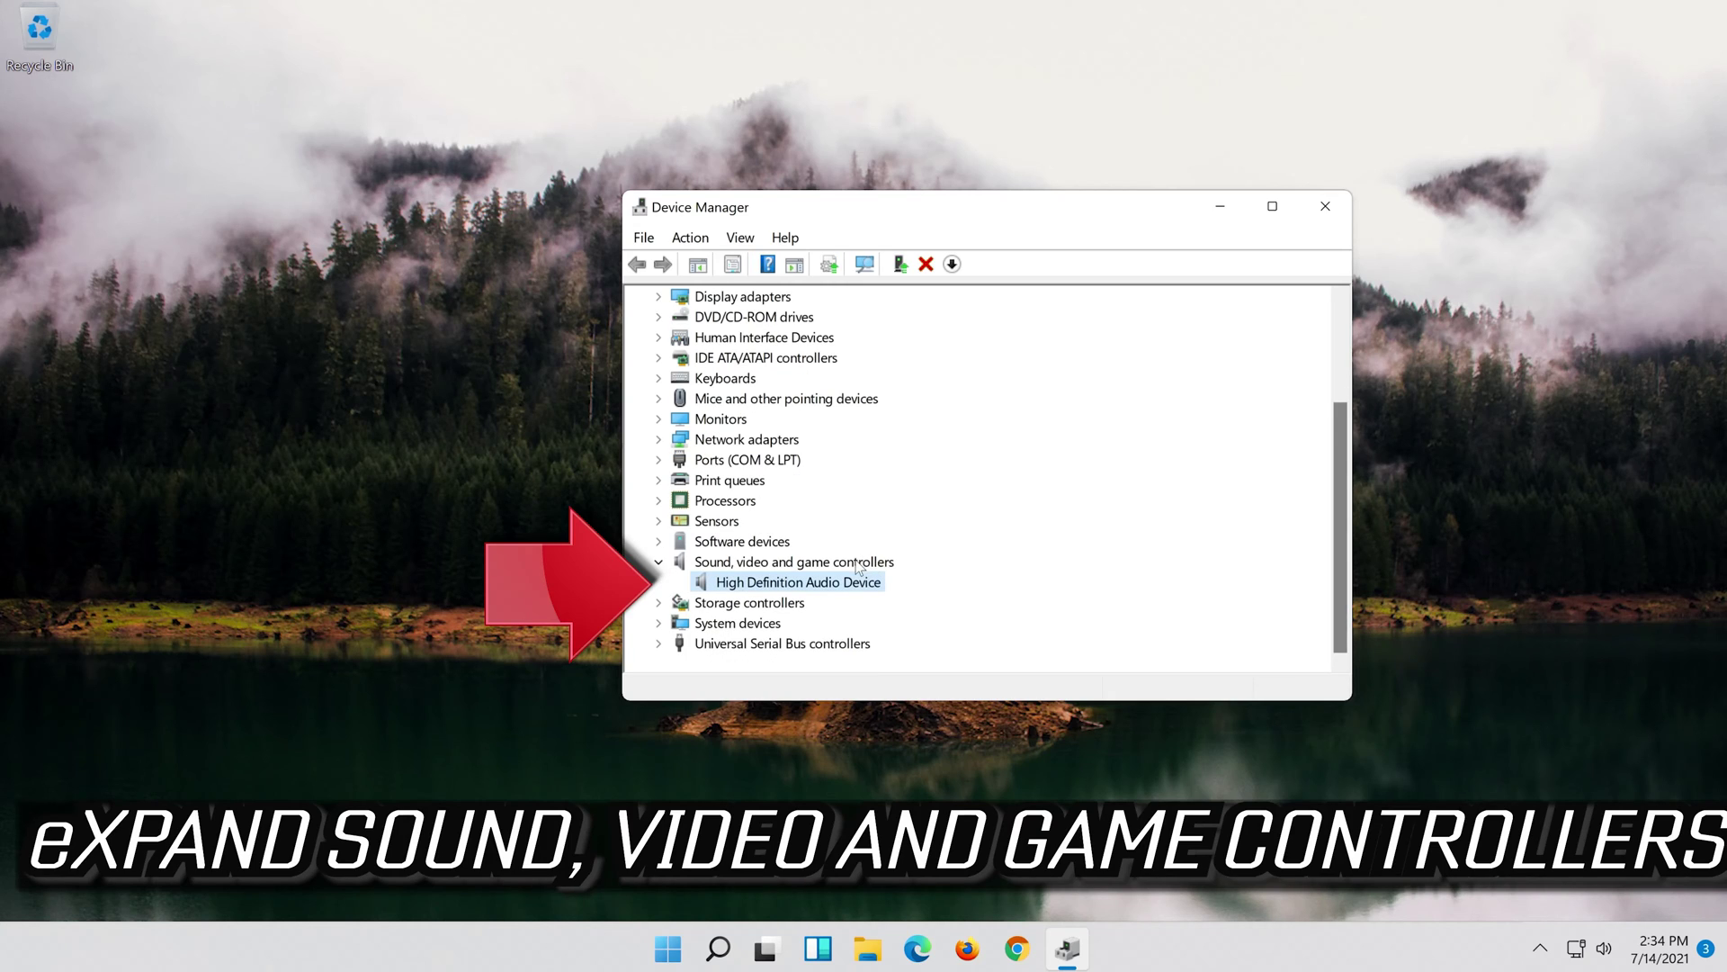
right_click(797, 585)
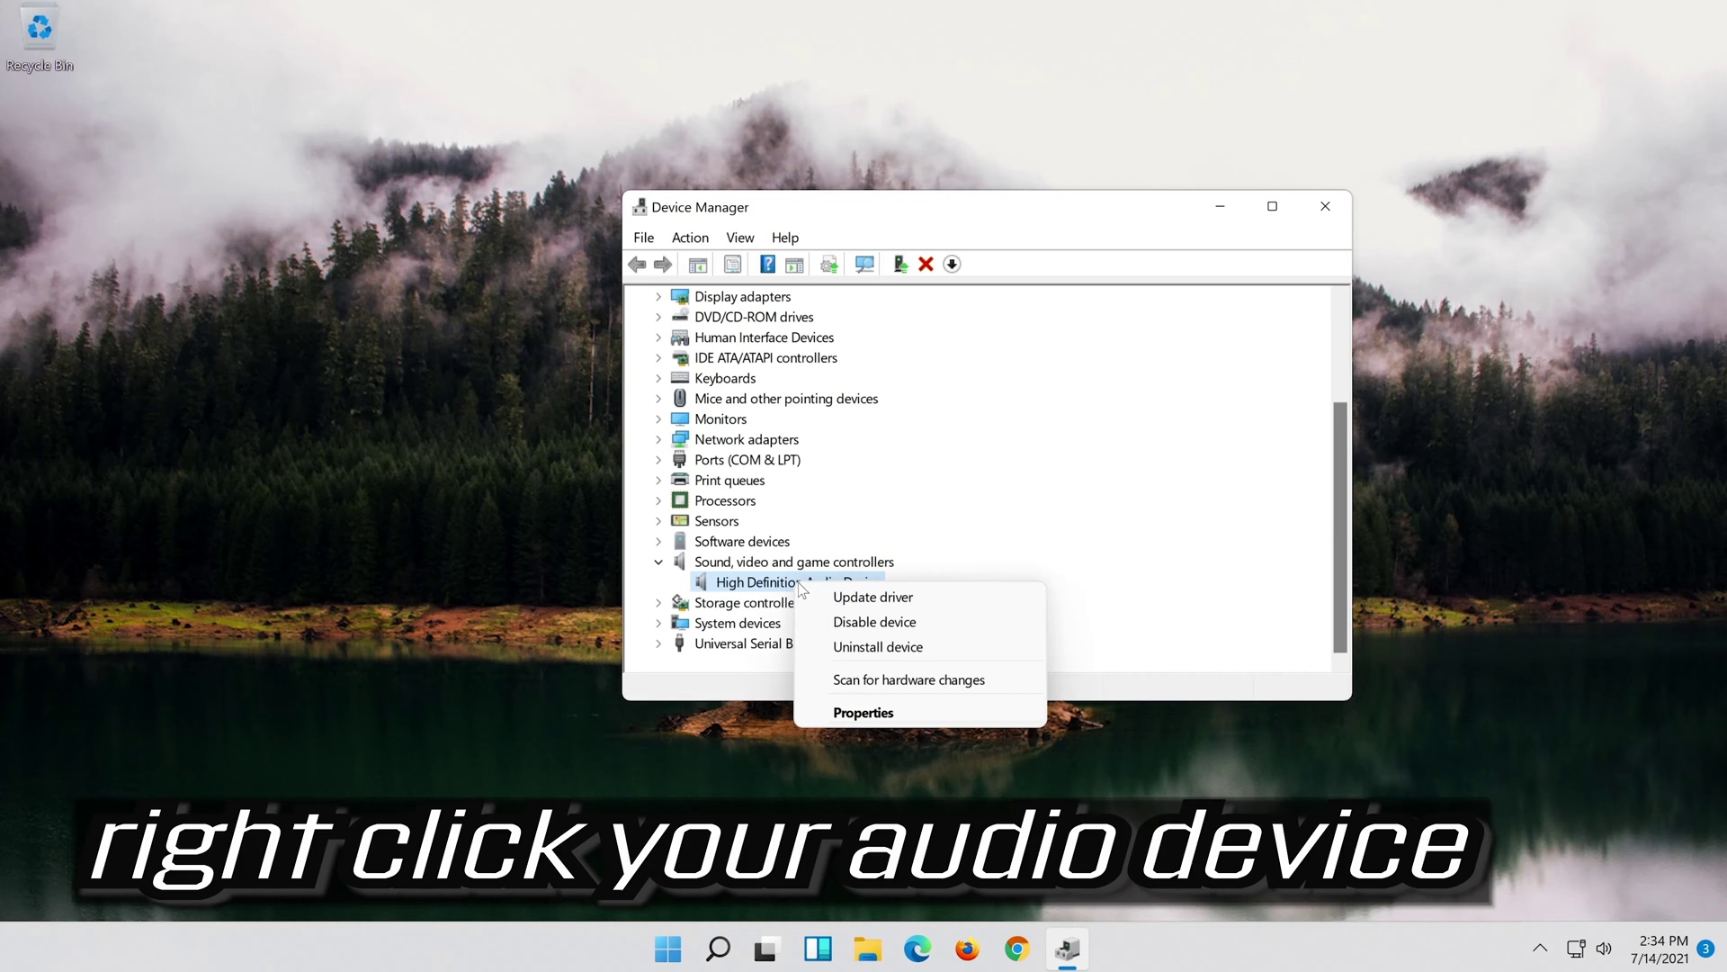
Uninstall the High Definition Audio Device from its Properties Driver tab and confirm the removal
click(888, 714)
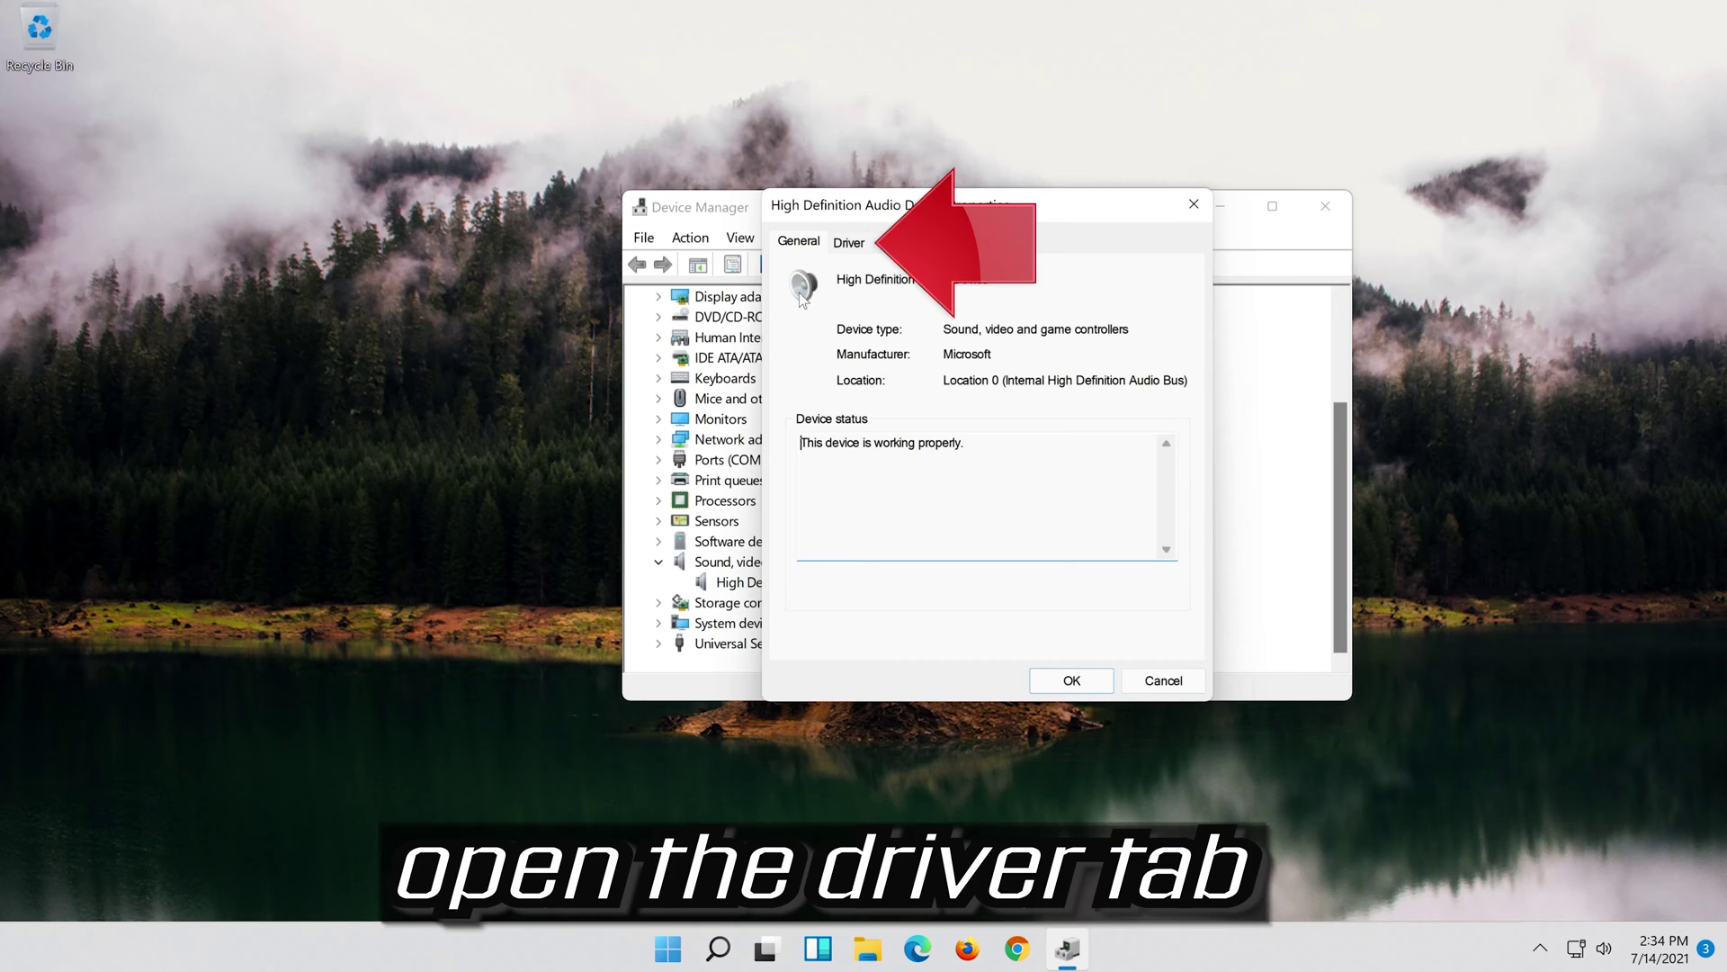
click(846, 245)
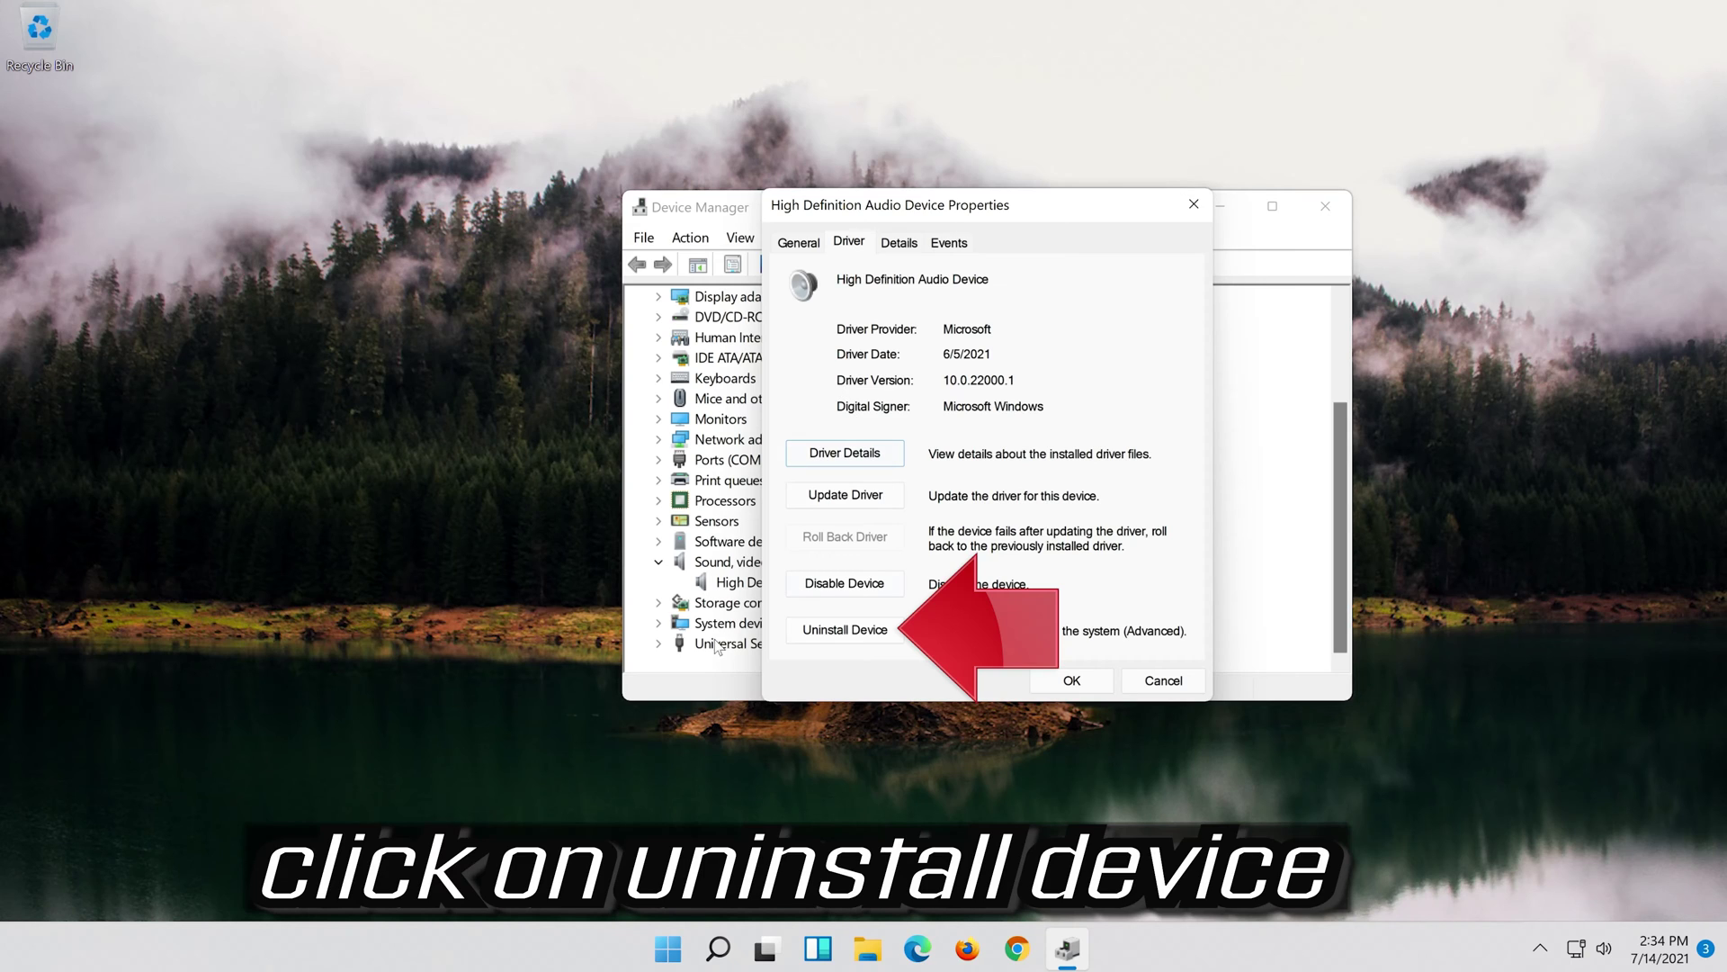
click(851, 633)
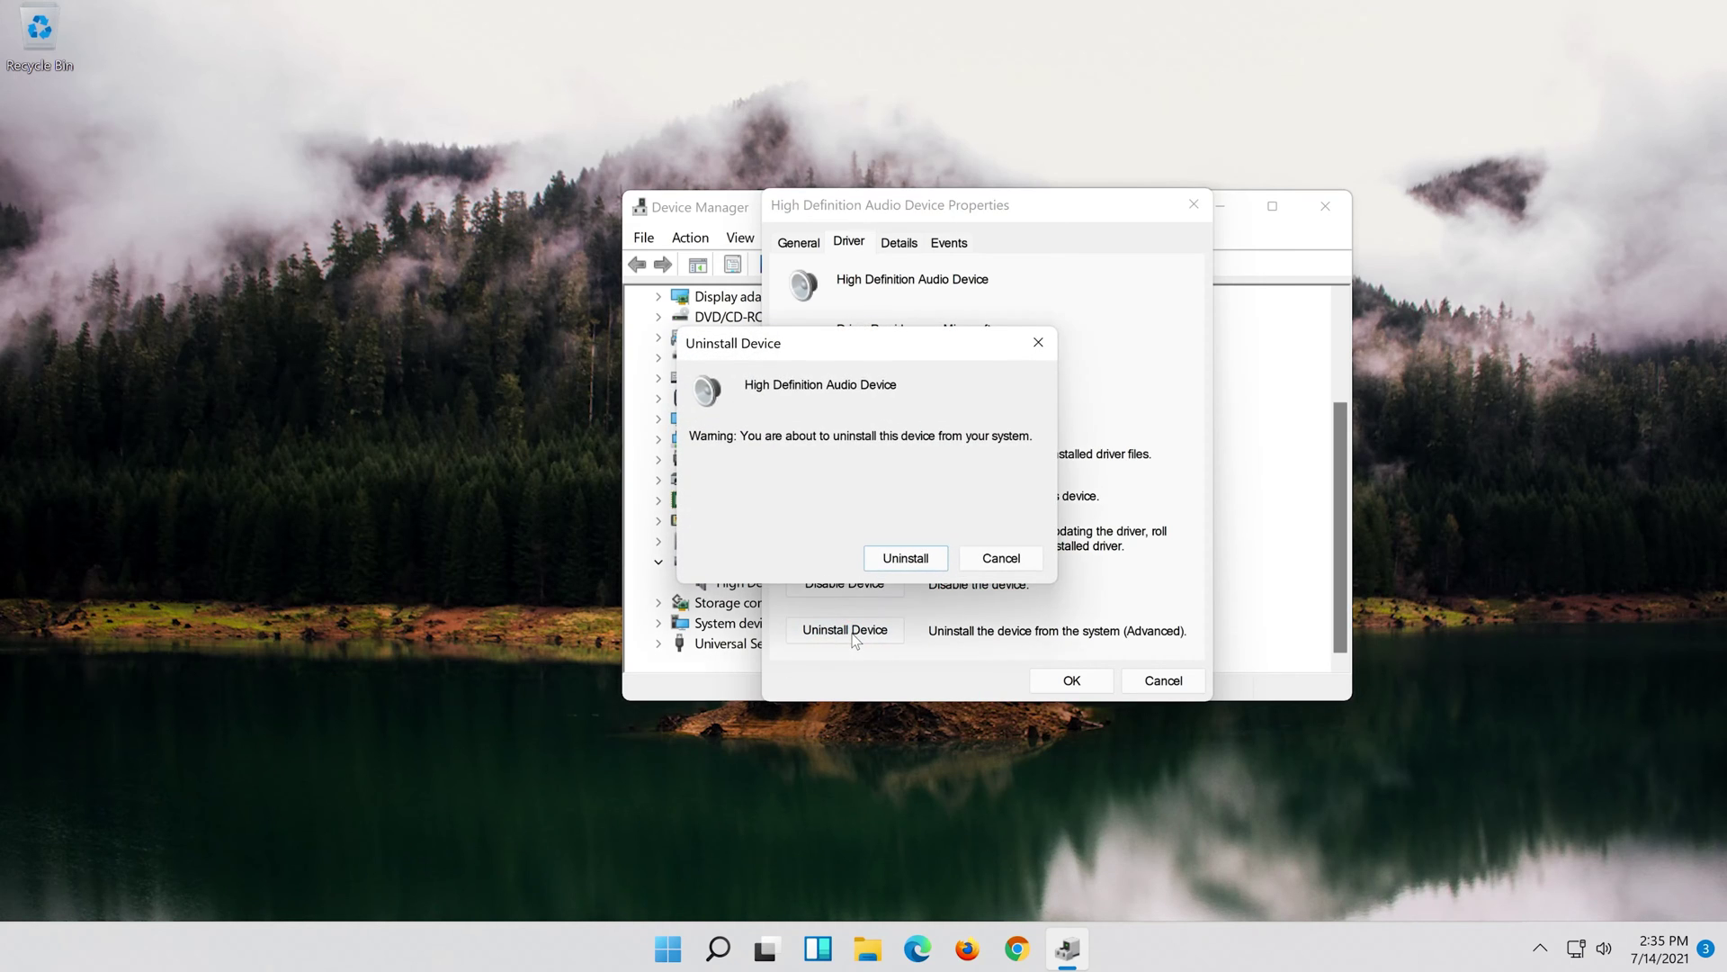
click(906, 557)
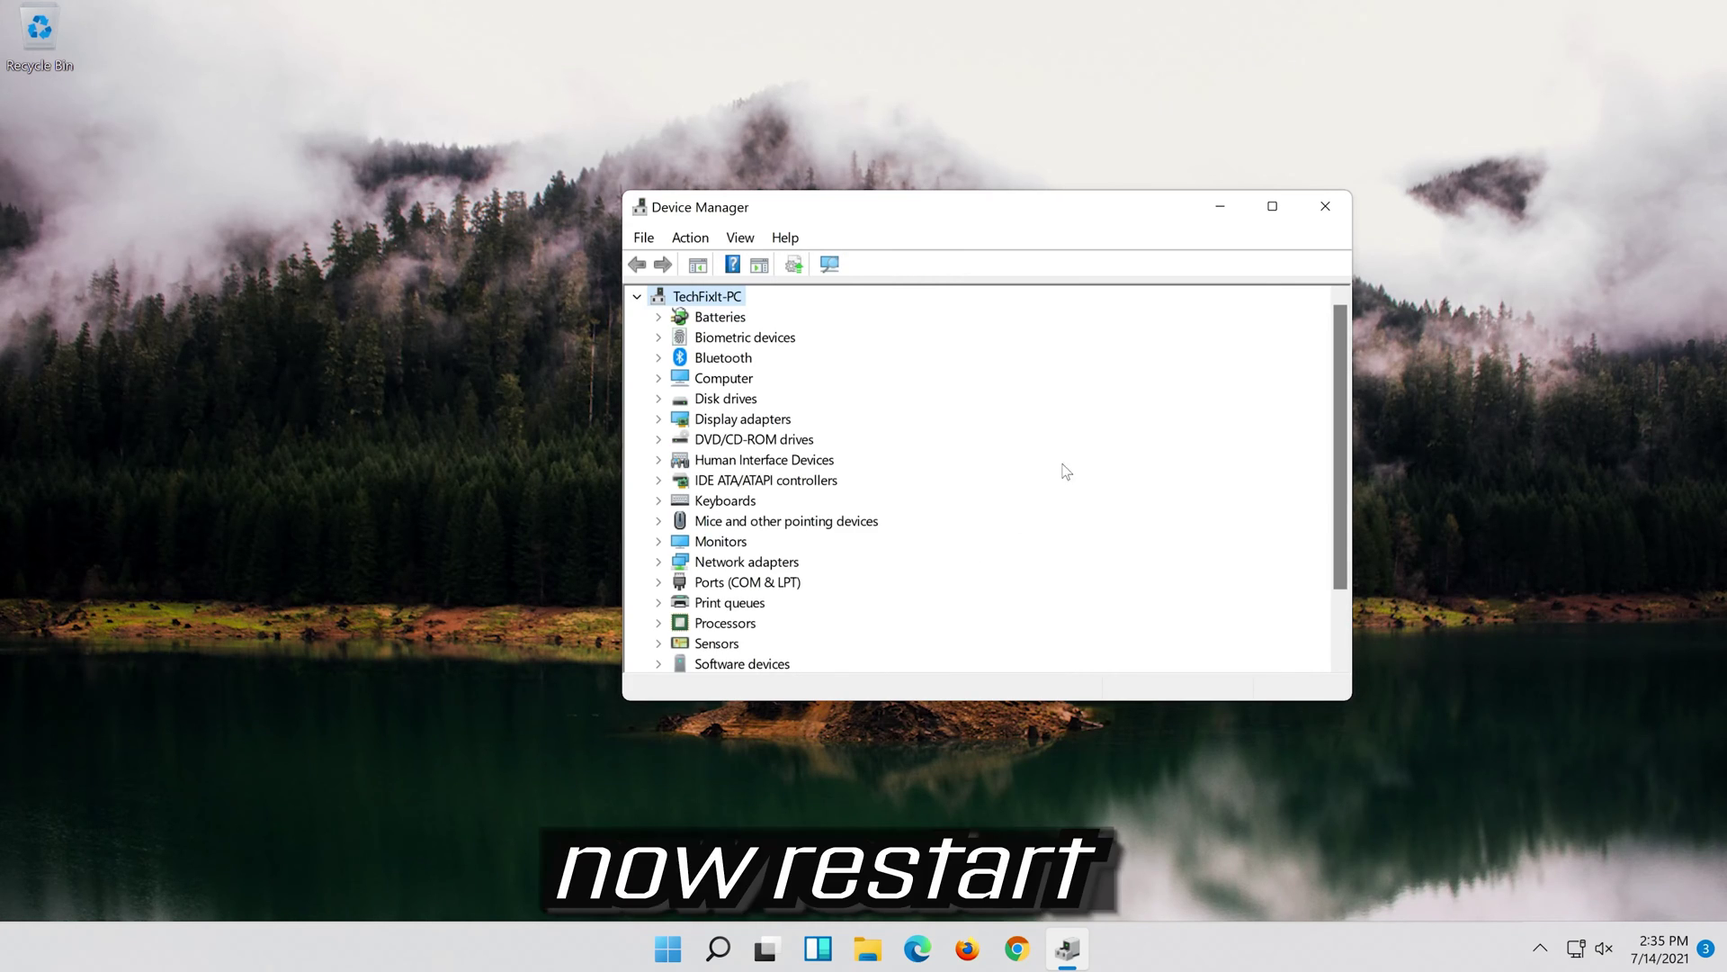
Close Device Manager and restart the computer from the Start menu power options
click(1324, 206)
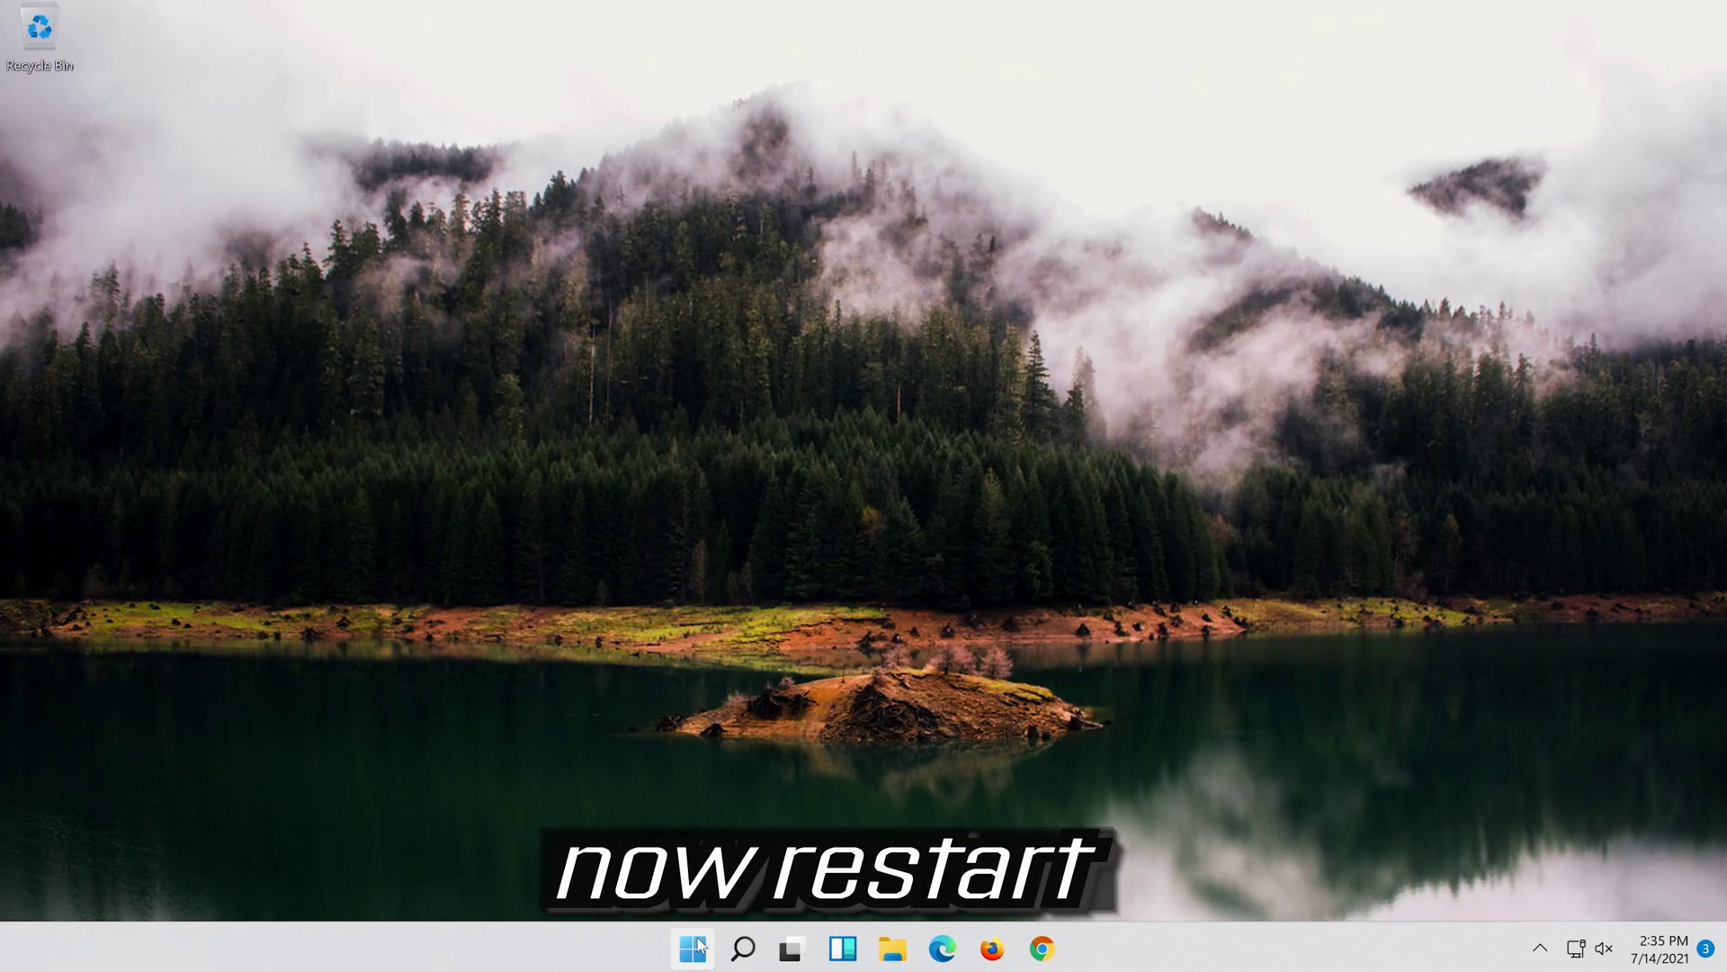
click(697, 952)
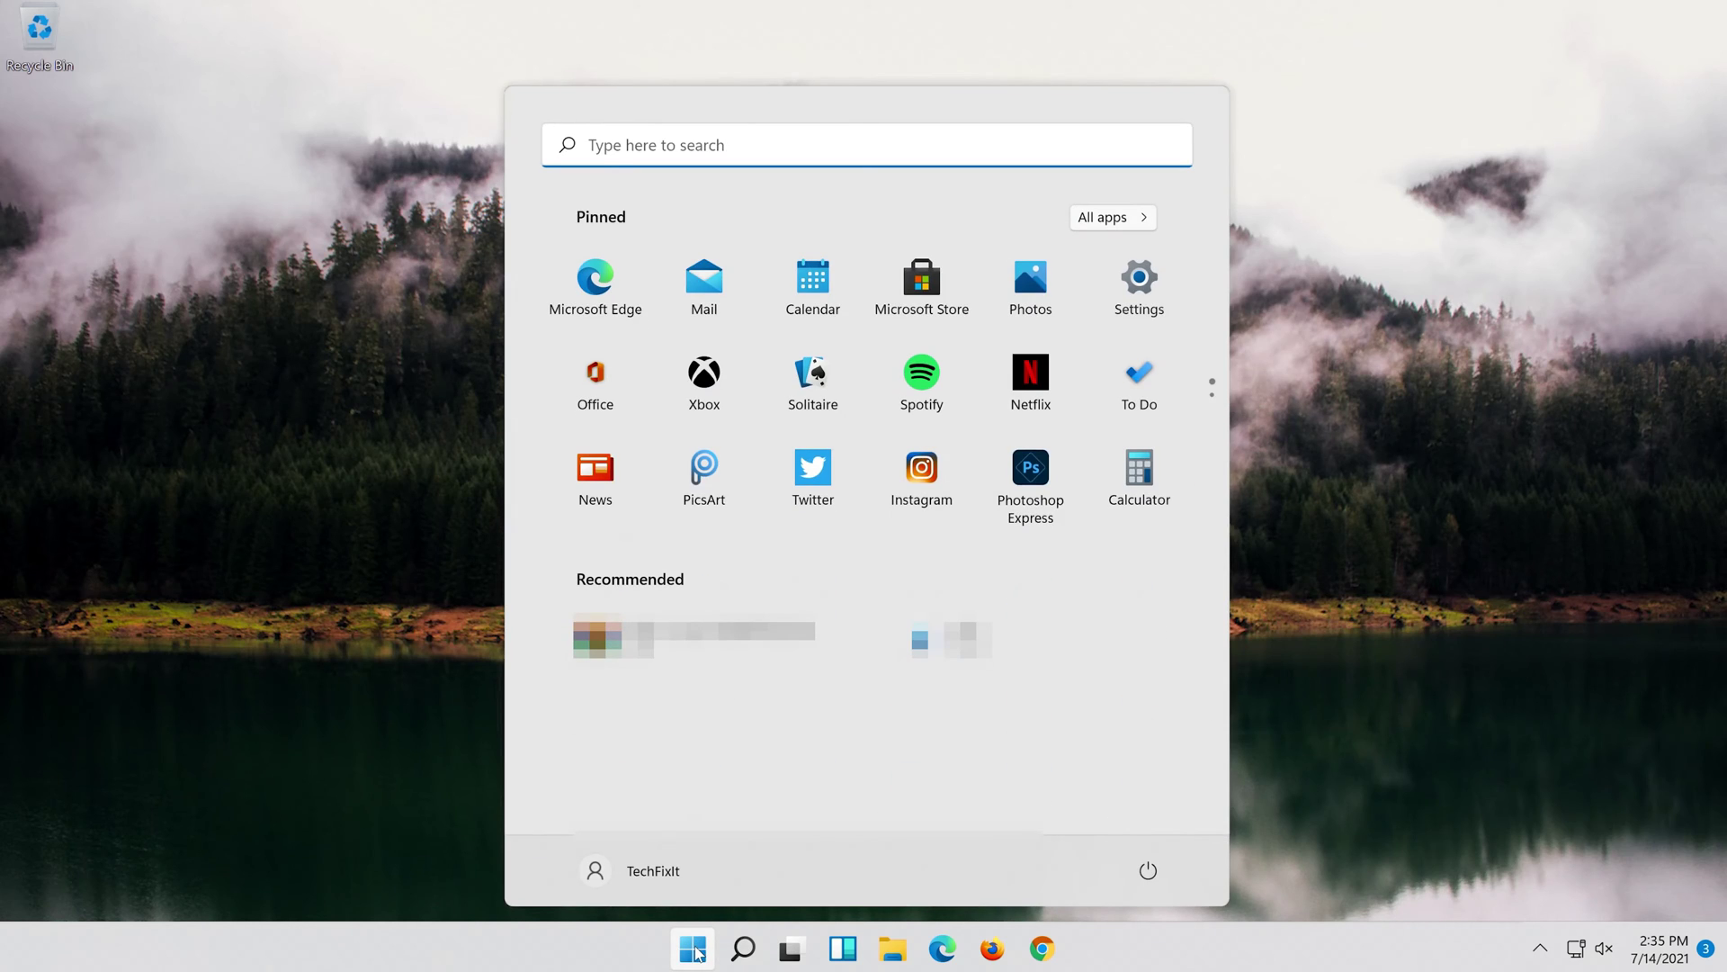
click(1148, 870)
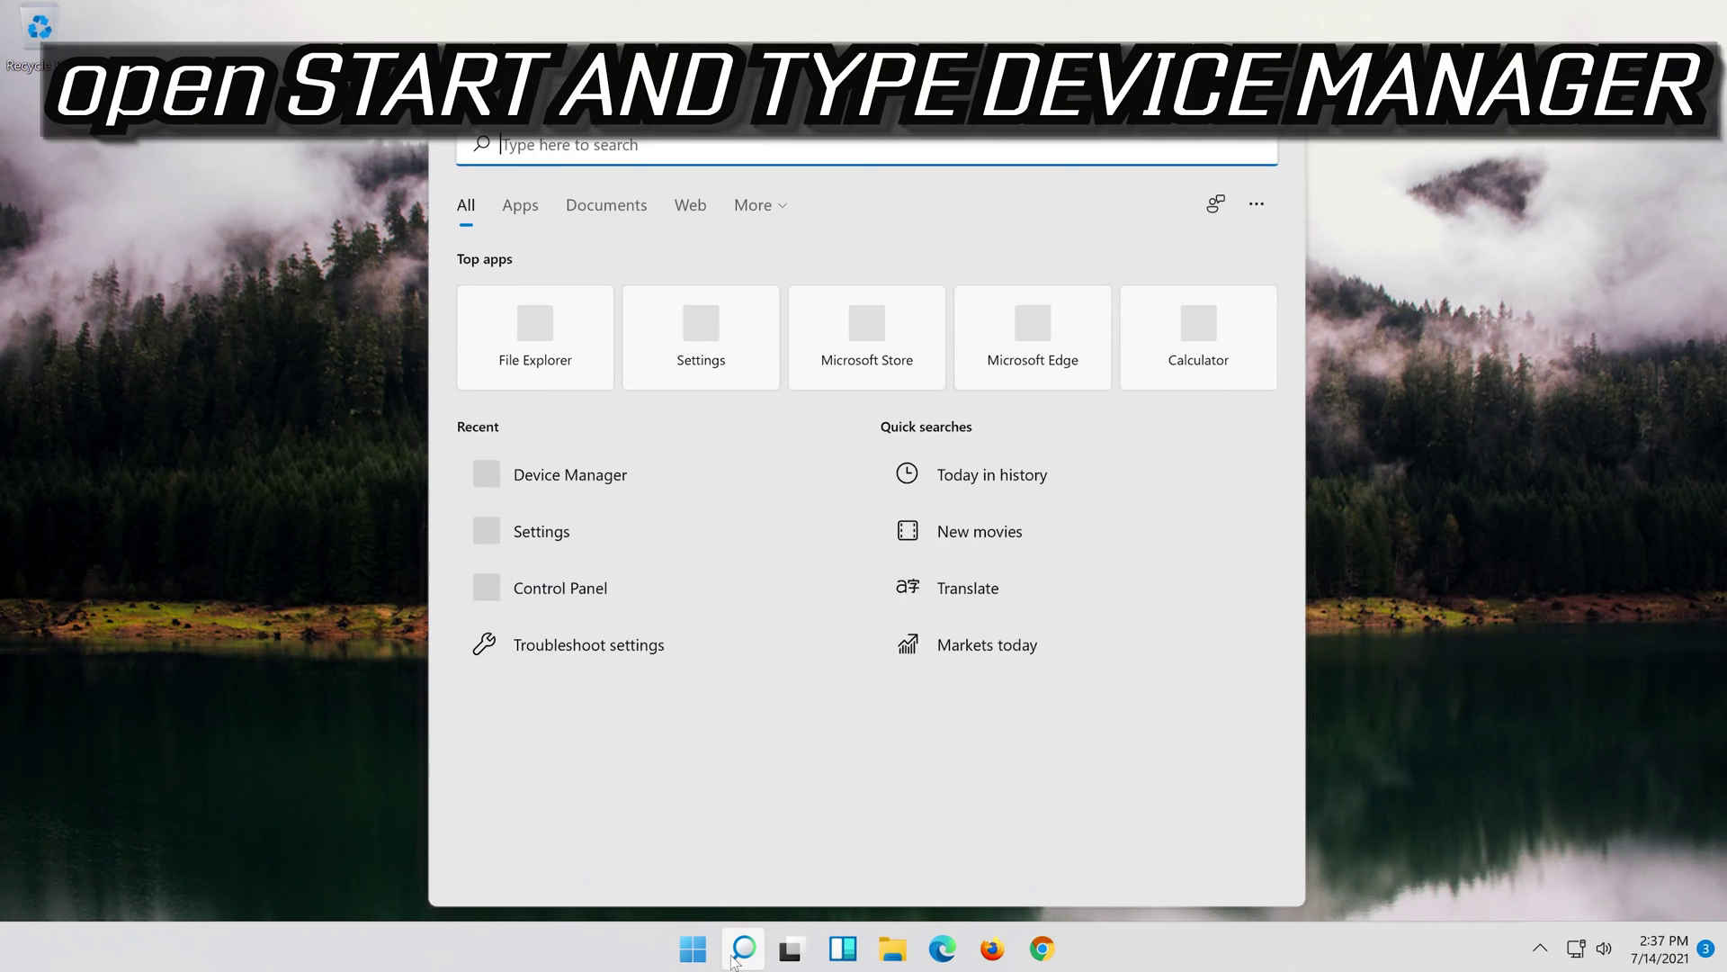
Search for 'device manager' and launch Device Manager from the results
text(device )
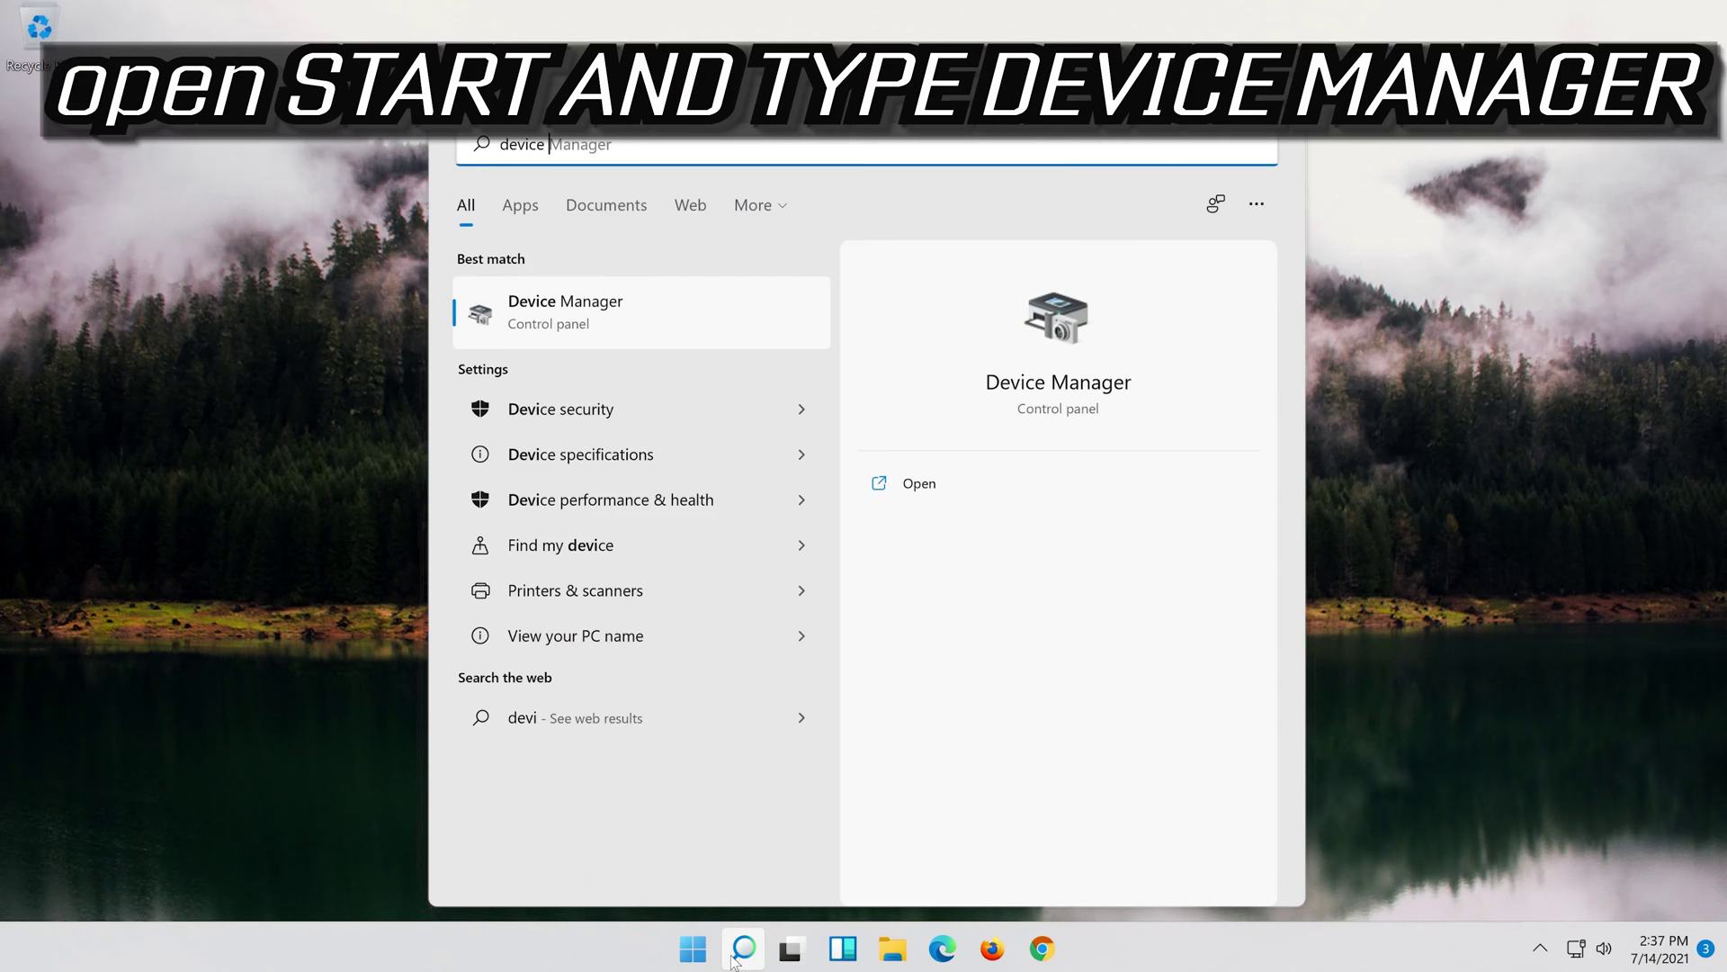
text(manager)
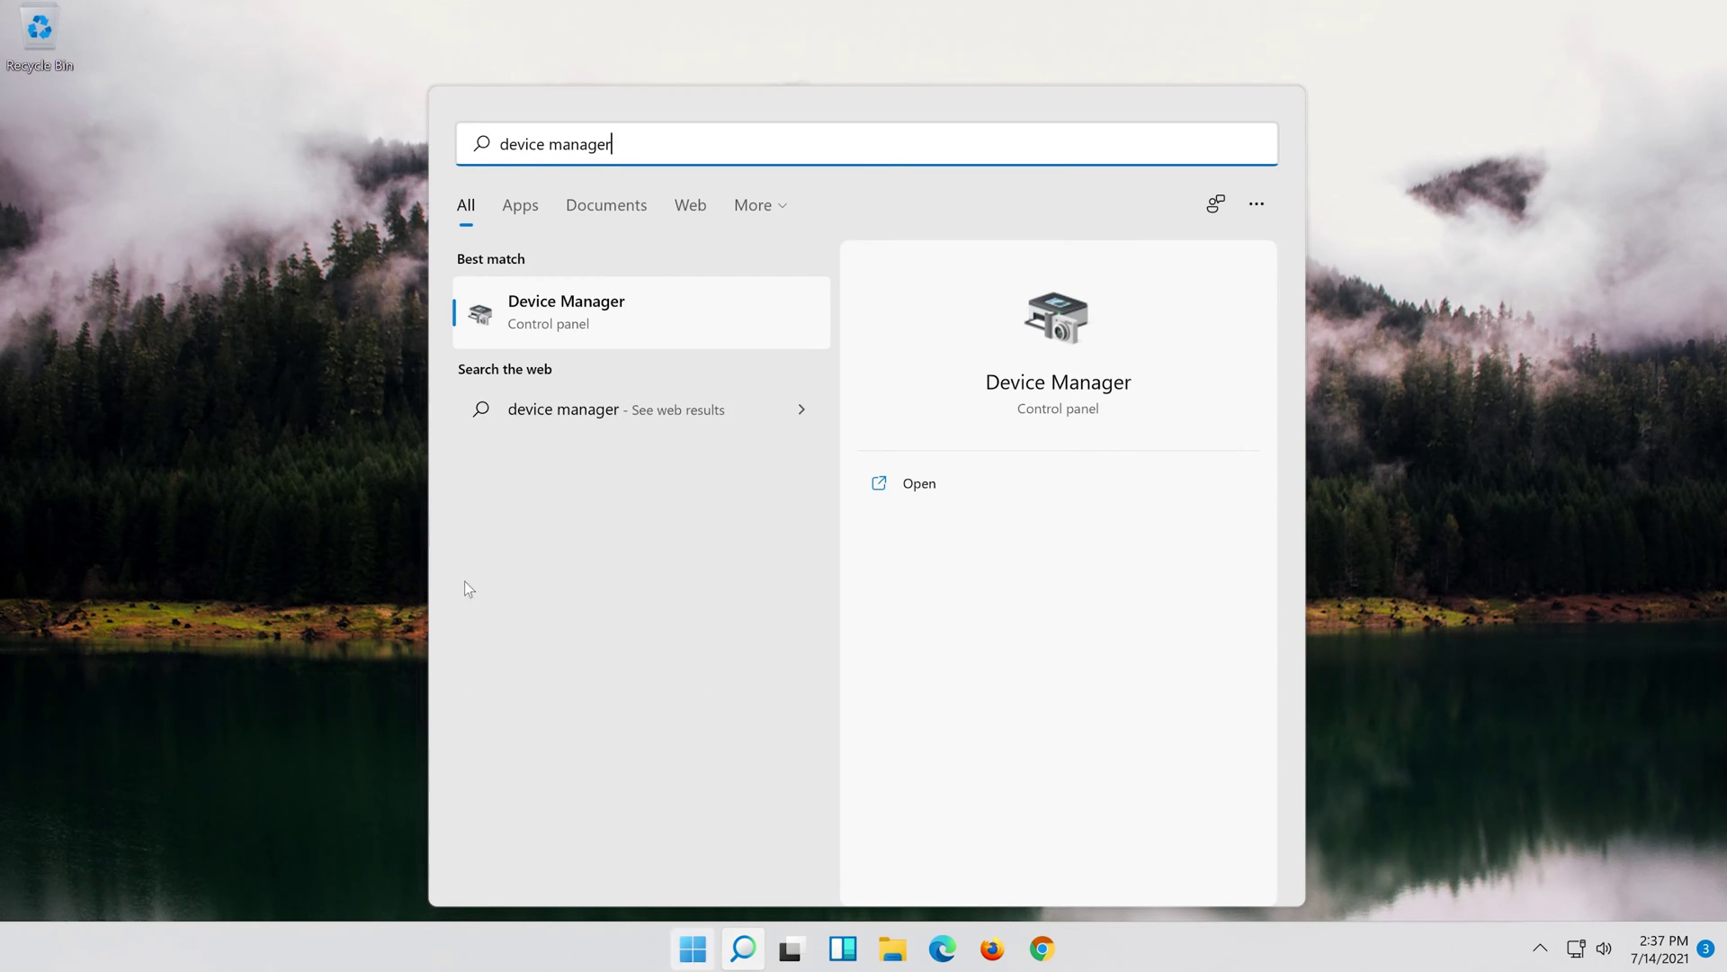
click(644, 330)
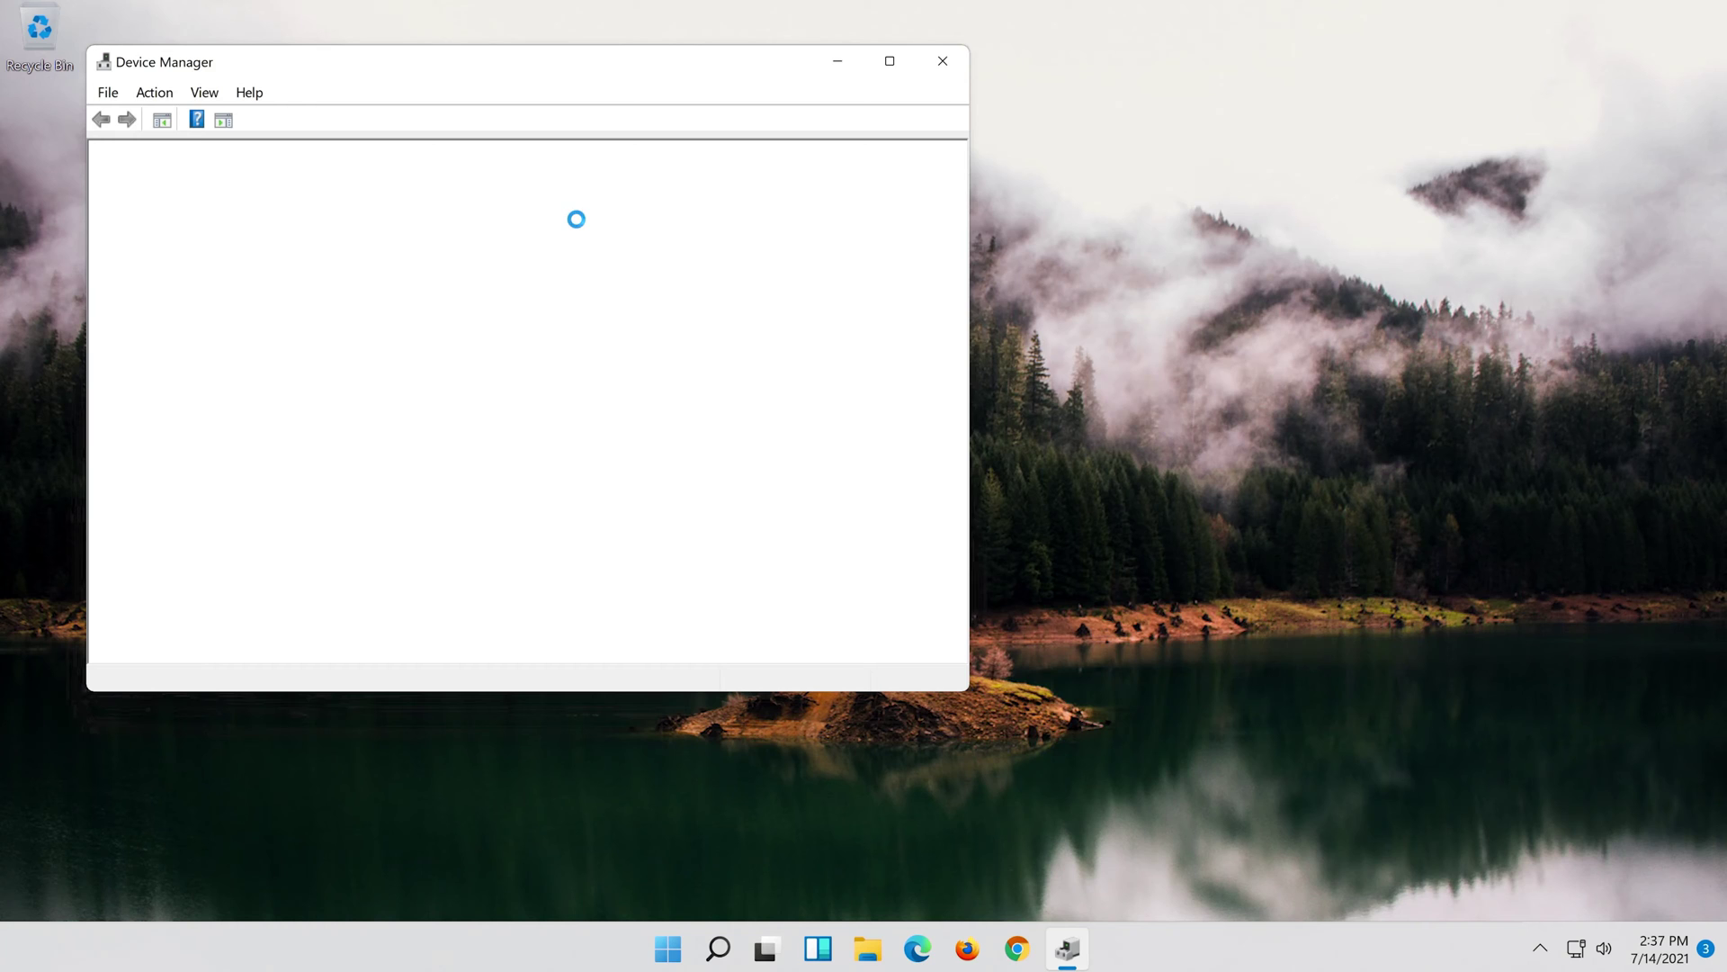
Center the window and open the context menu for High Definition Audio Device under Sound, video and game controllers
drag(399, 67, 843, 129)
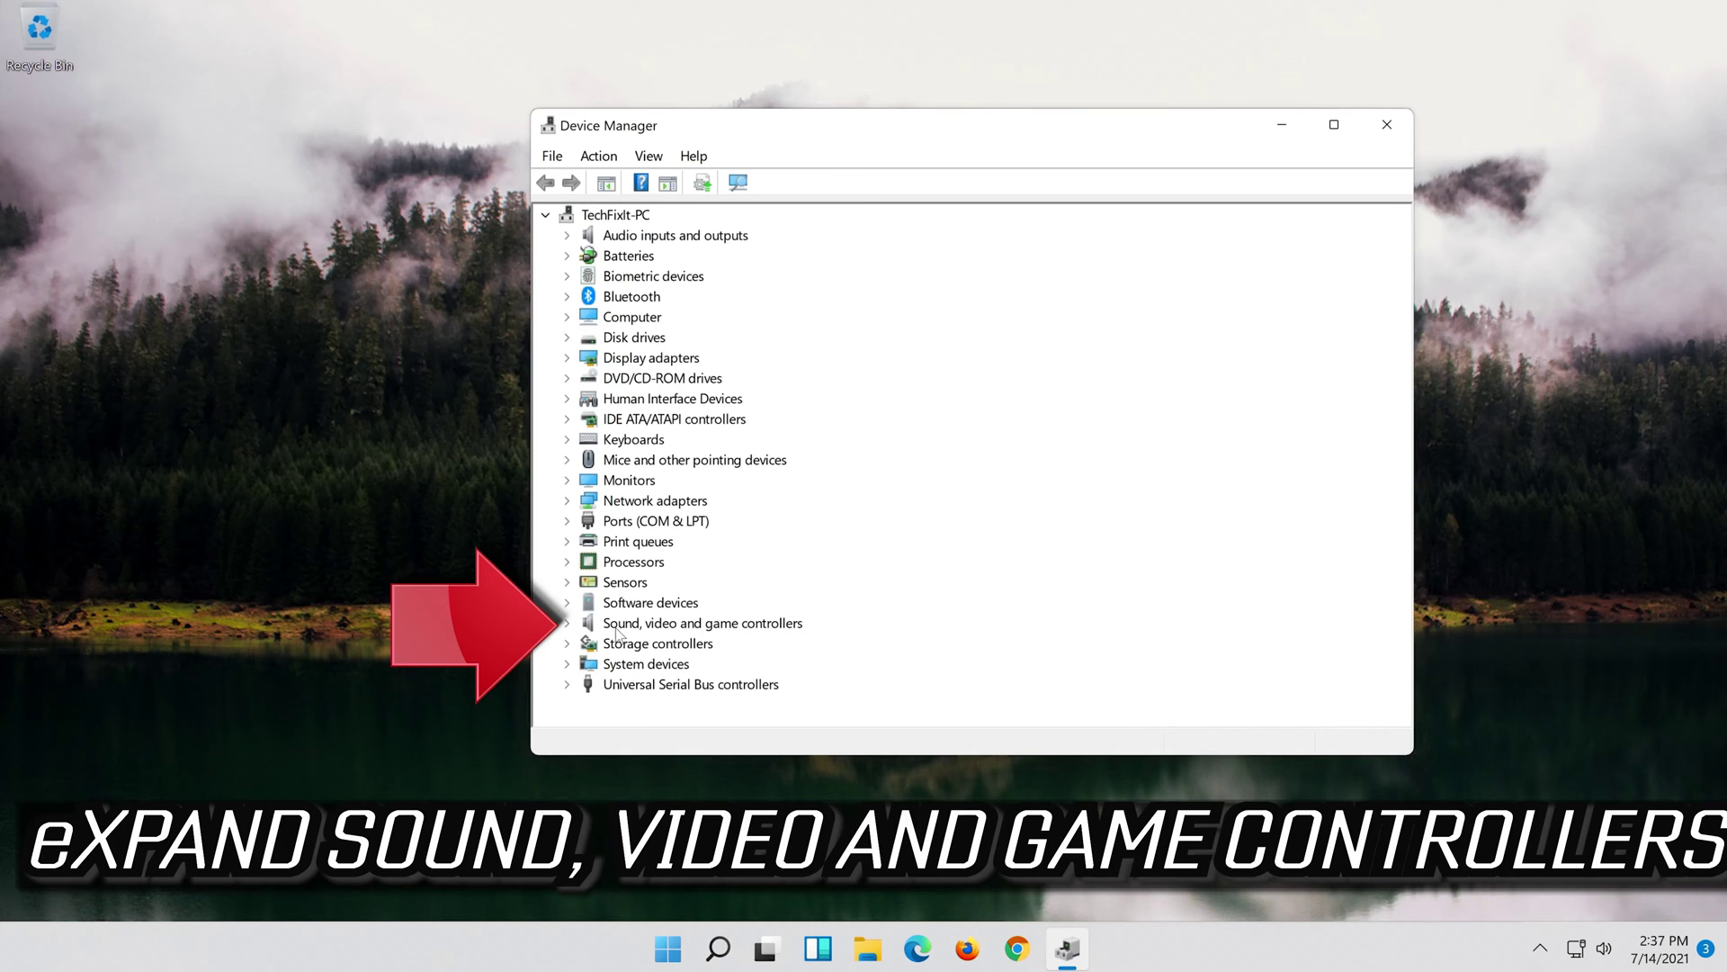
click(565, 628)
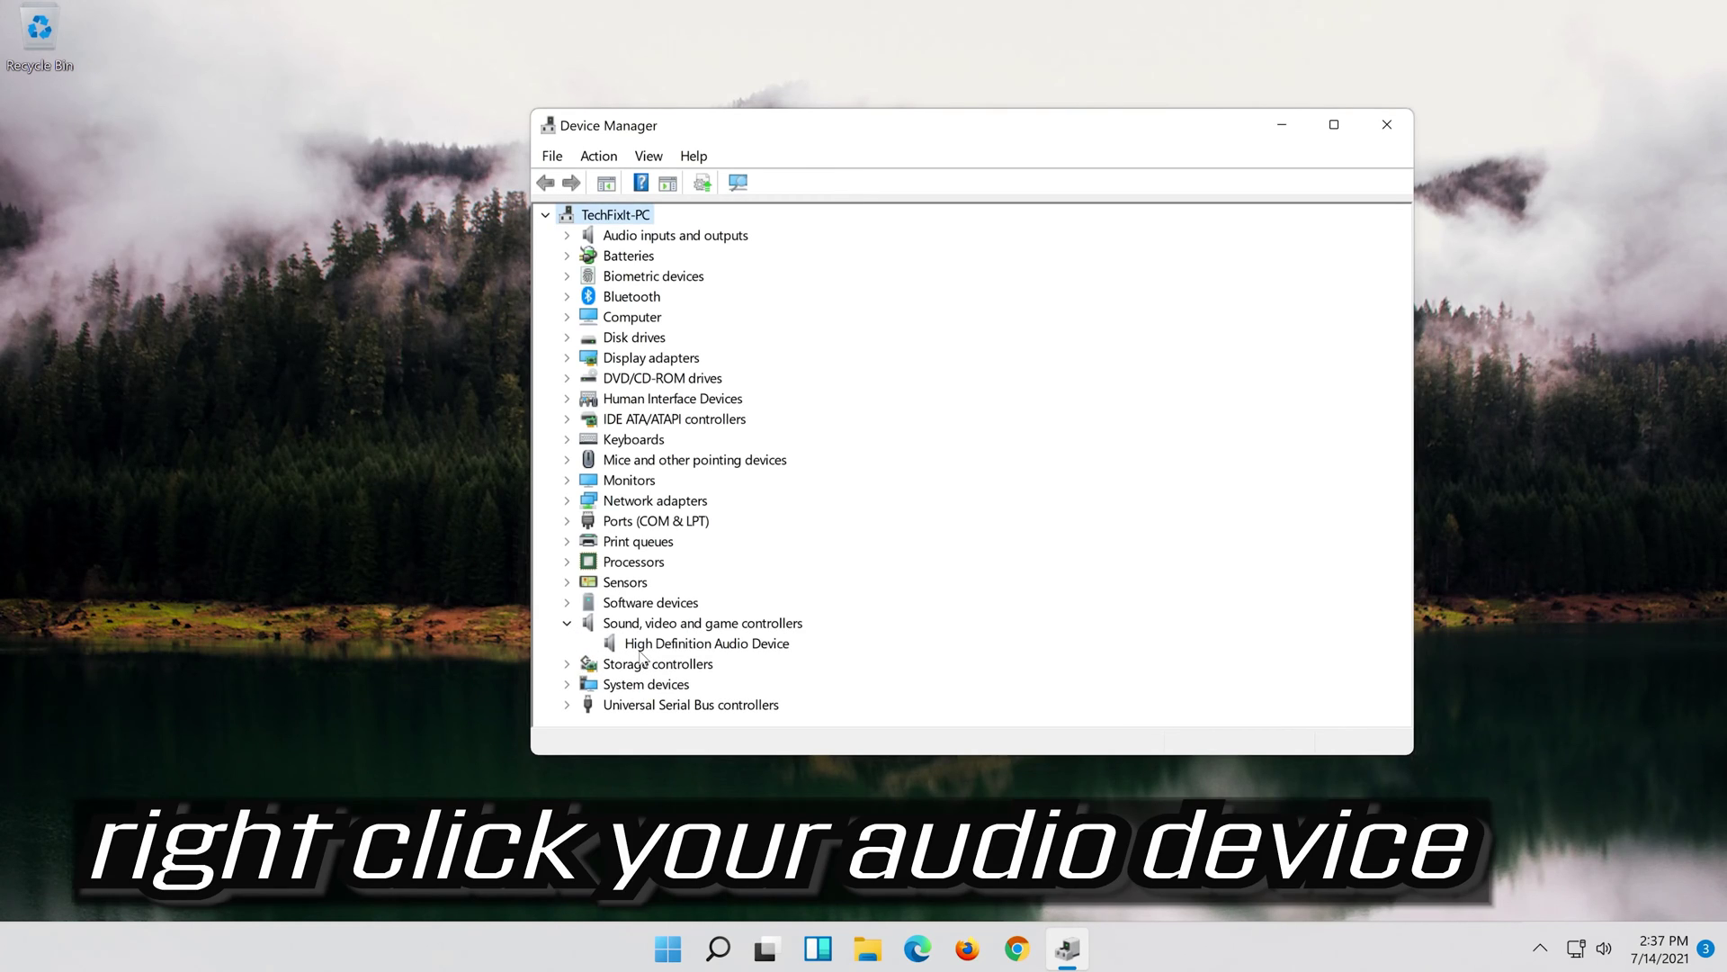
click(640, 651)
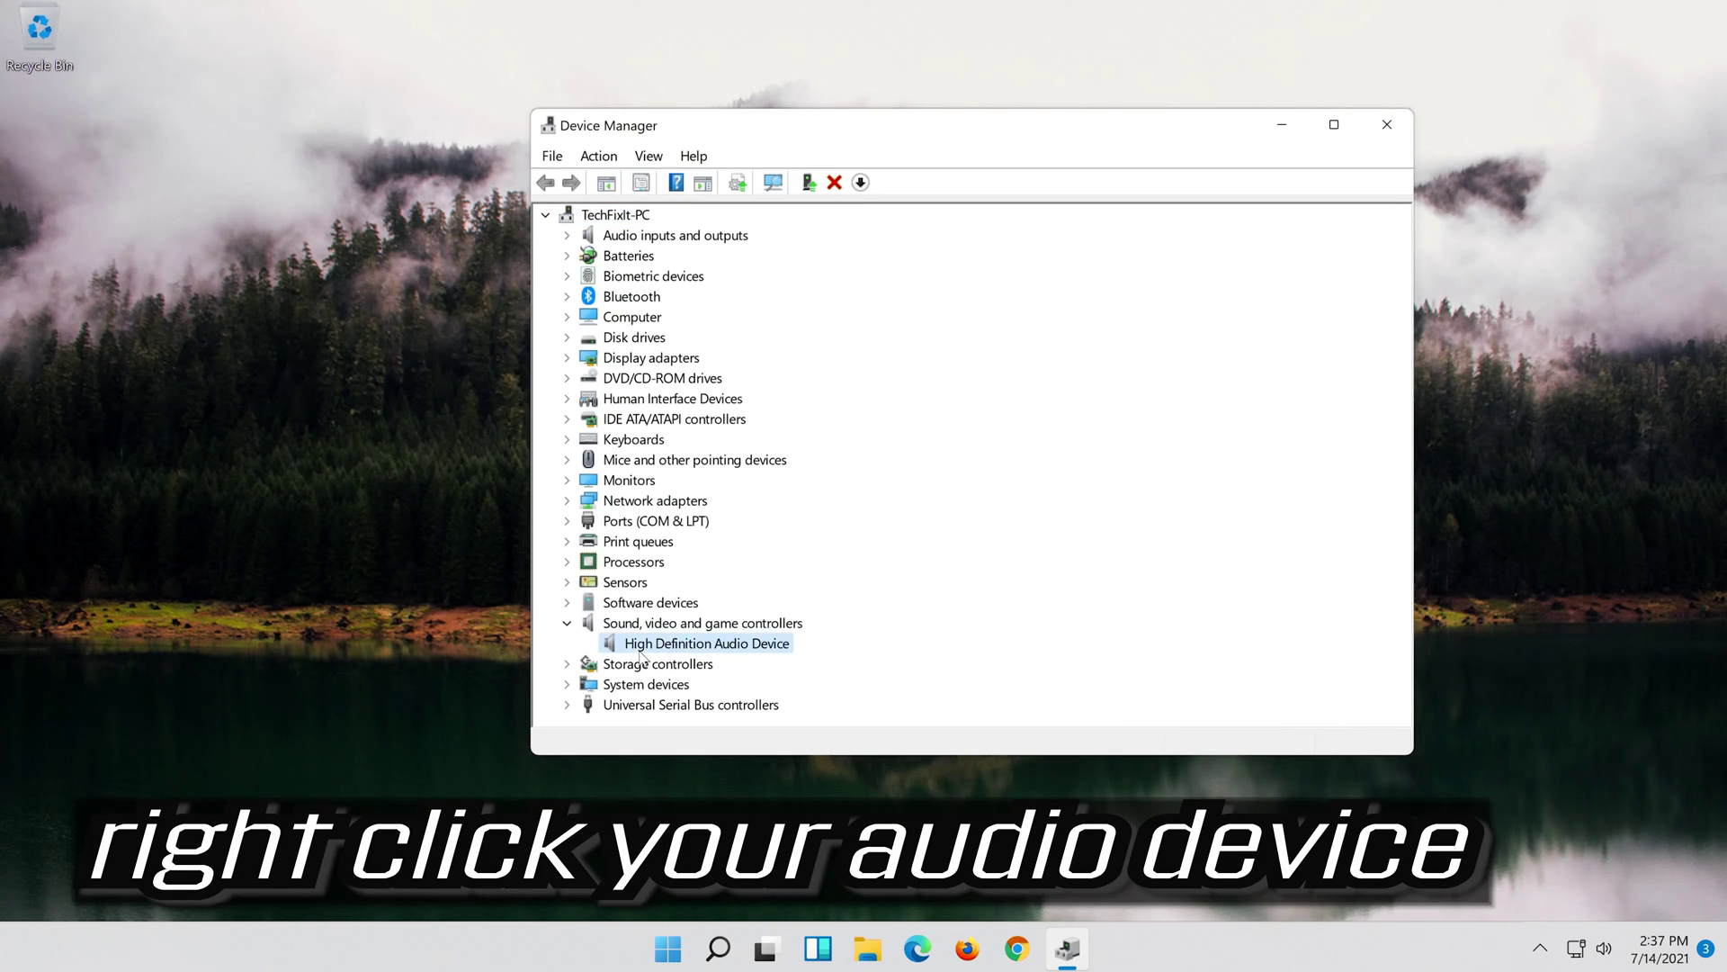
right_click(771, 651)
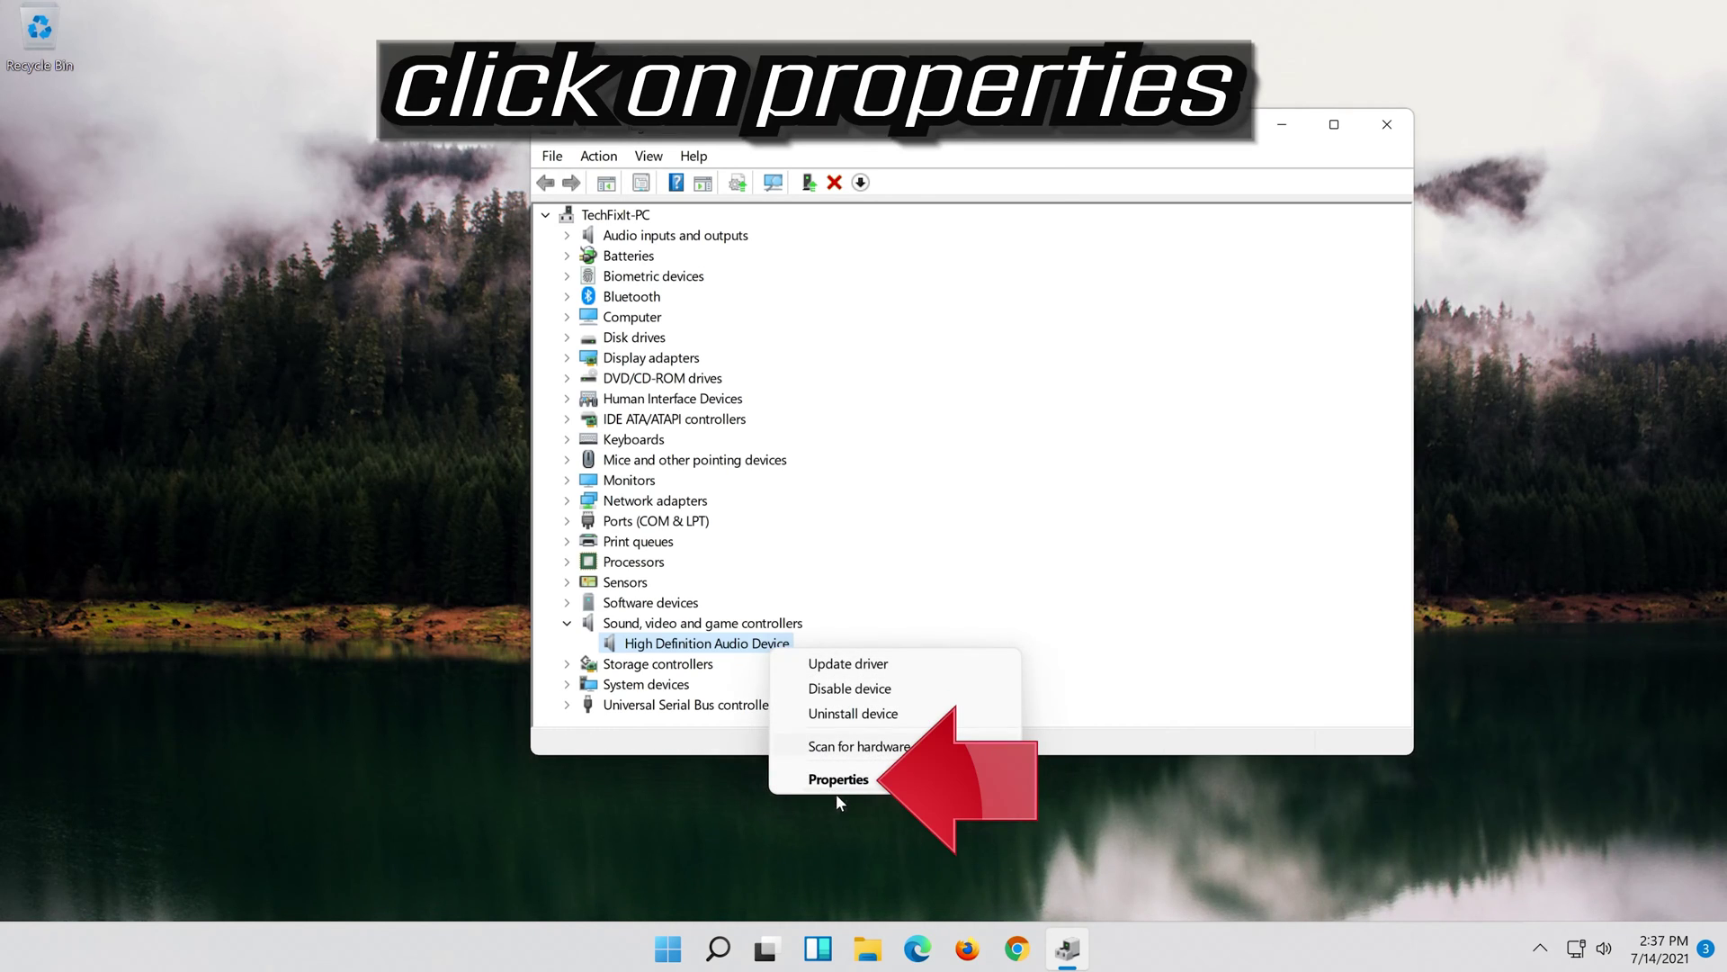
Launch Update Driver from the High Definition Audio Device's Properties Driver tab
click(904, 779)
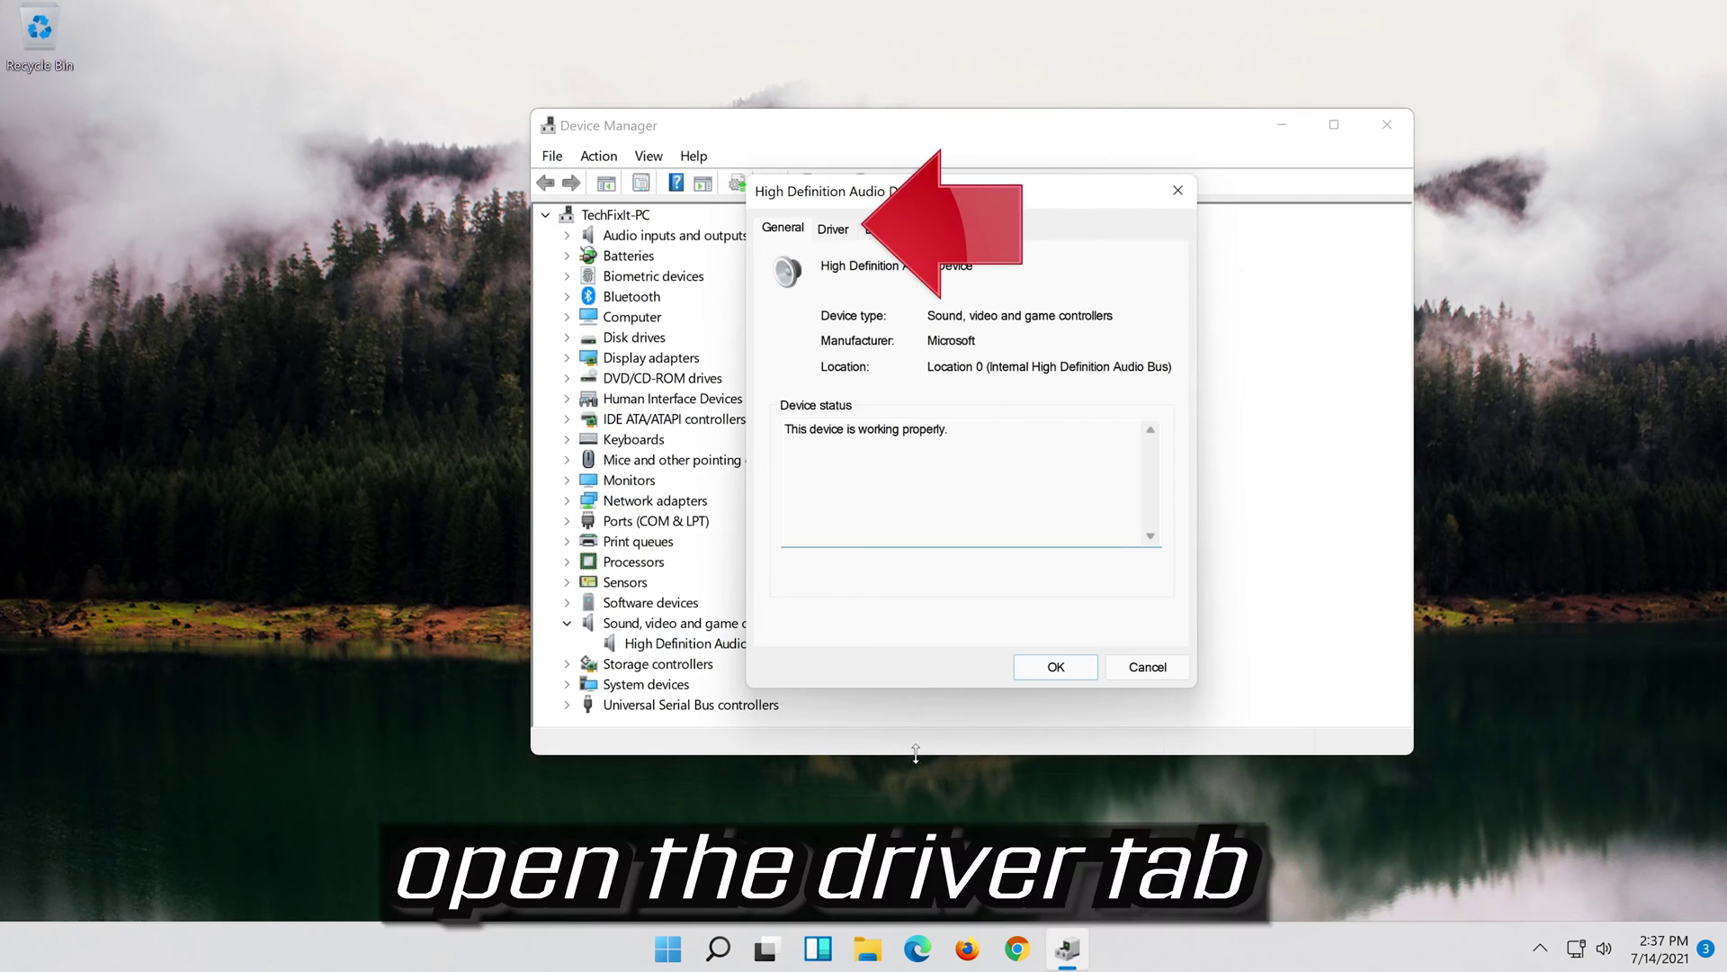
click(830, 231)
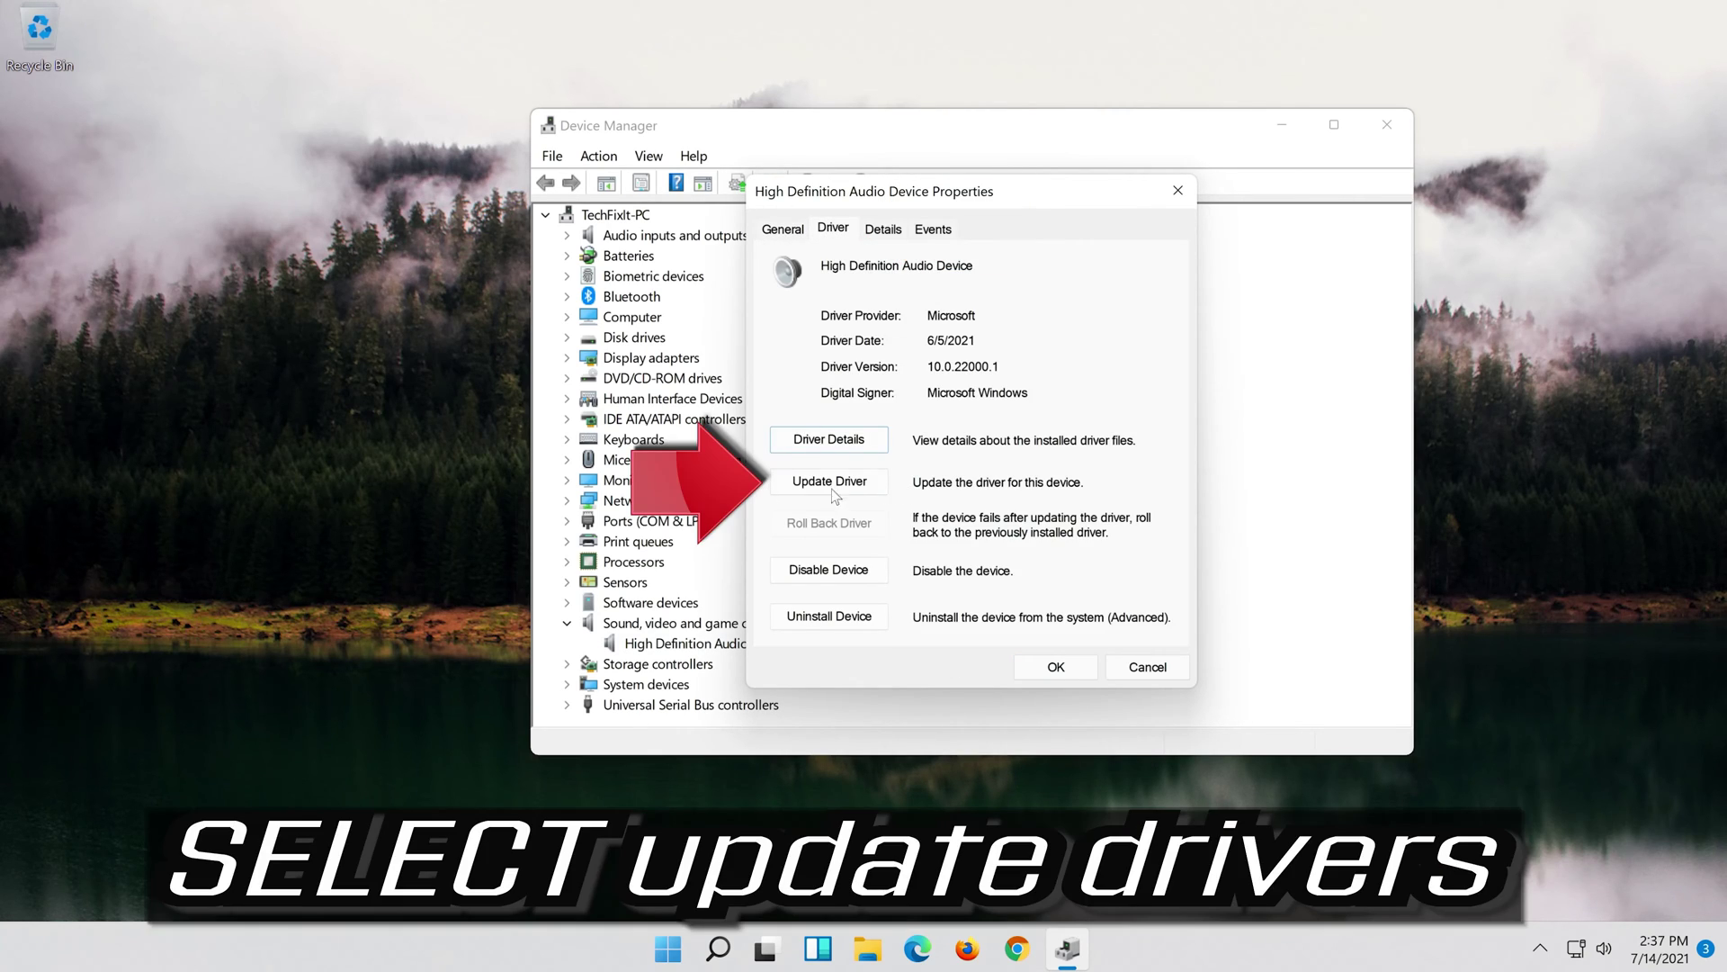
click(833, 493)
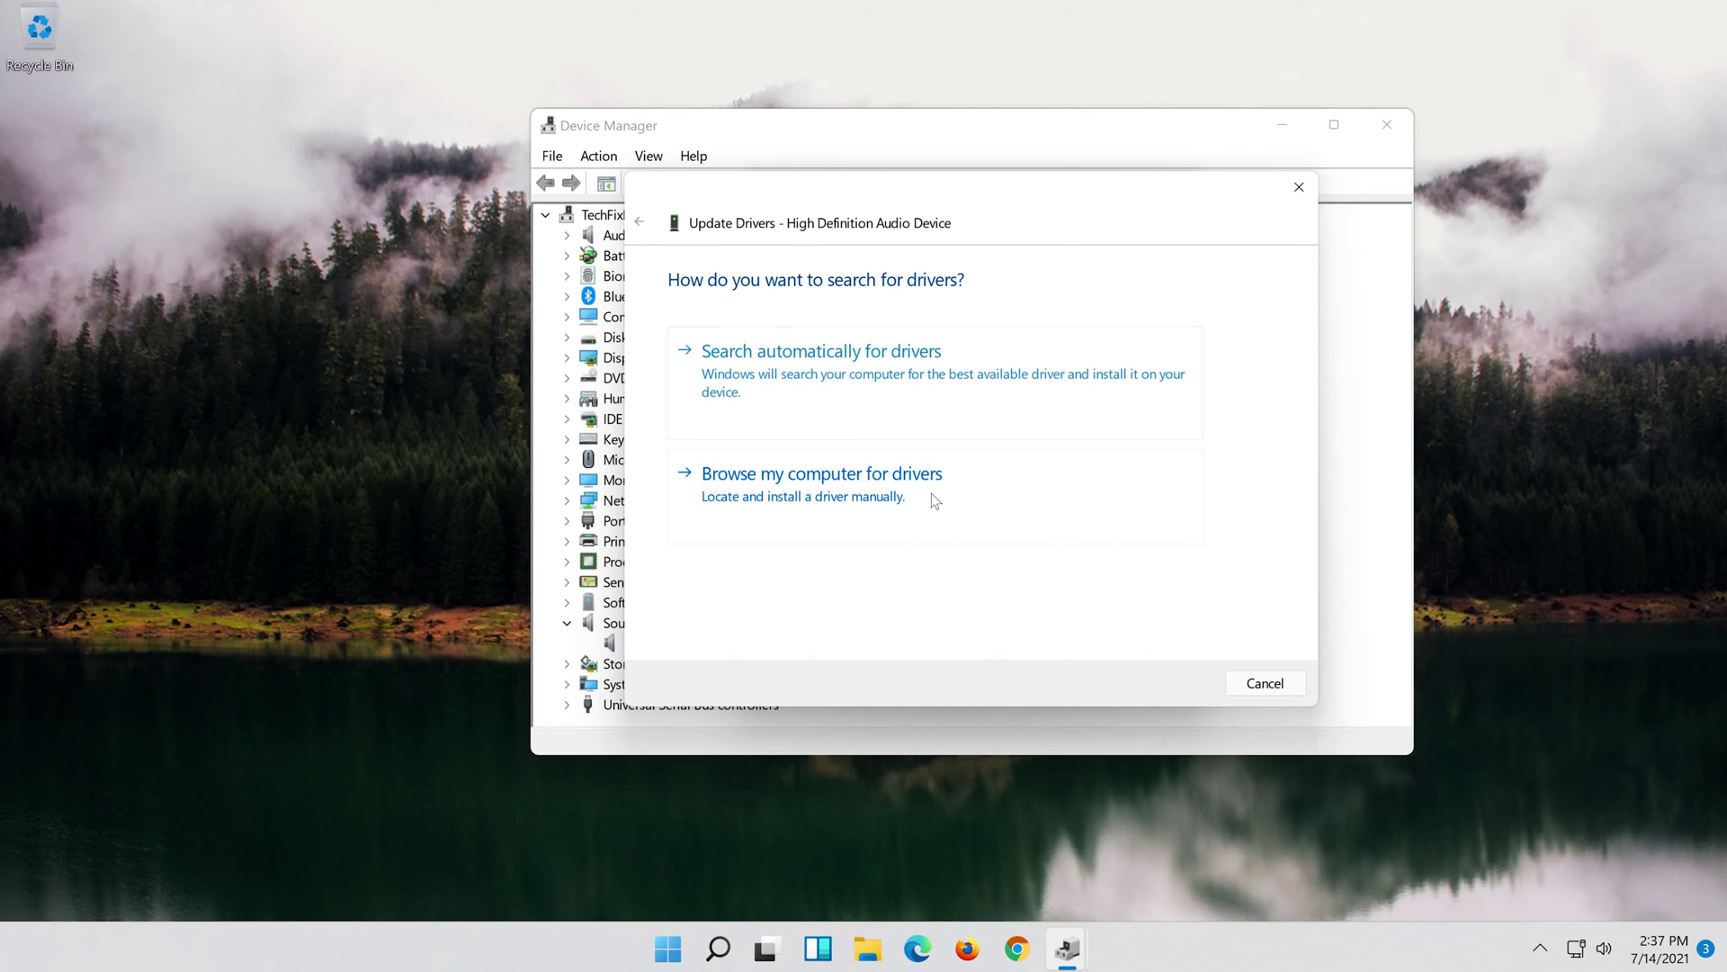
Browse the computer, pick the High Definition Audio Device driver from the list, and install it despite the warning
click(927, 493)
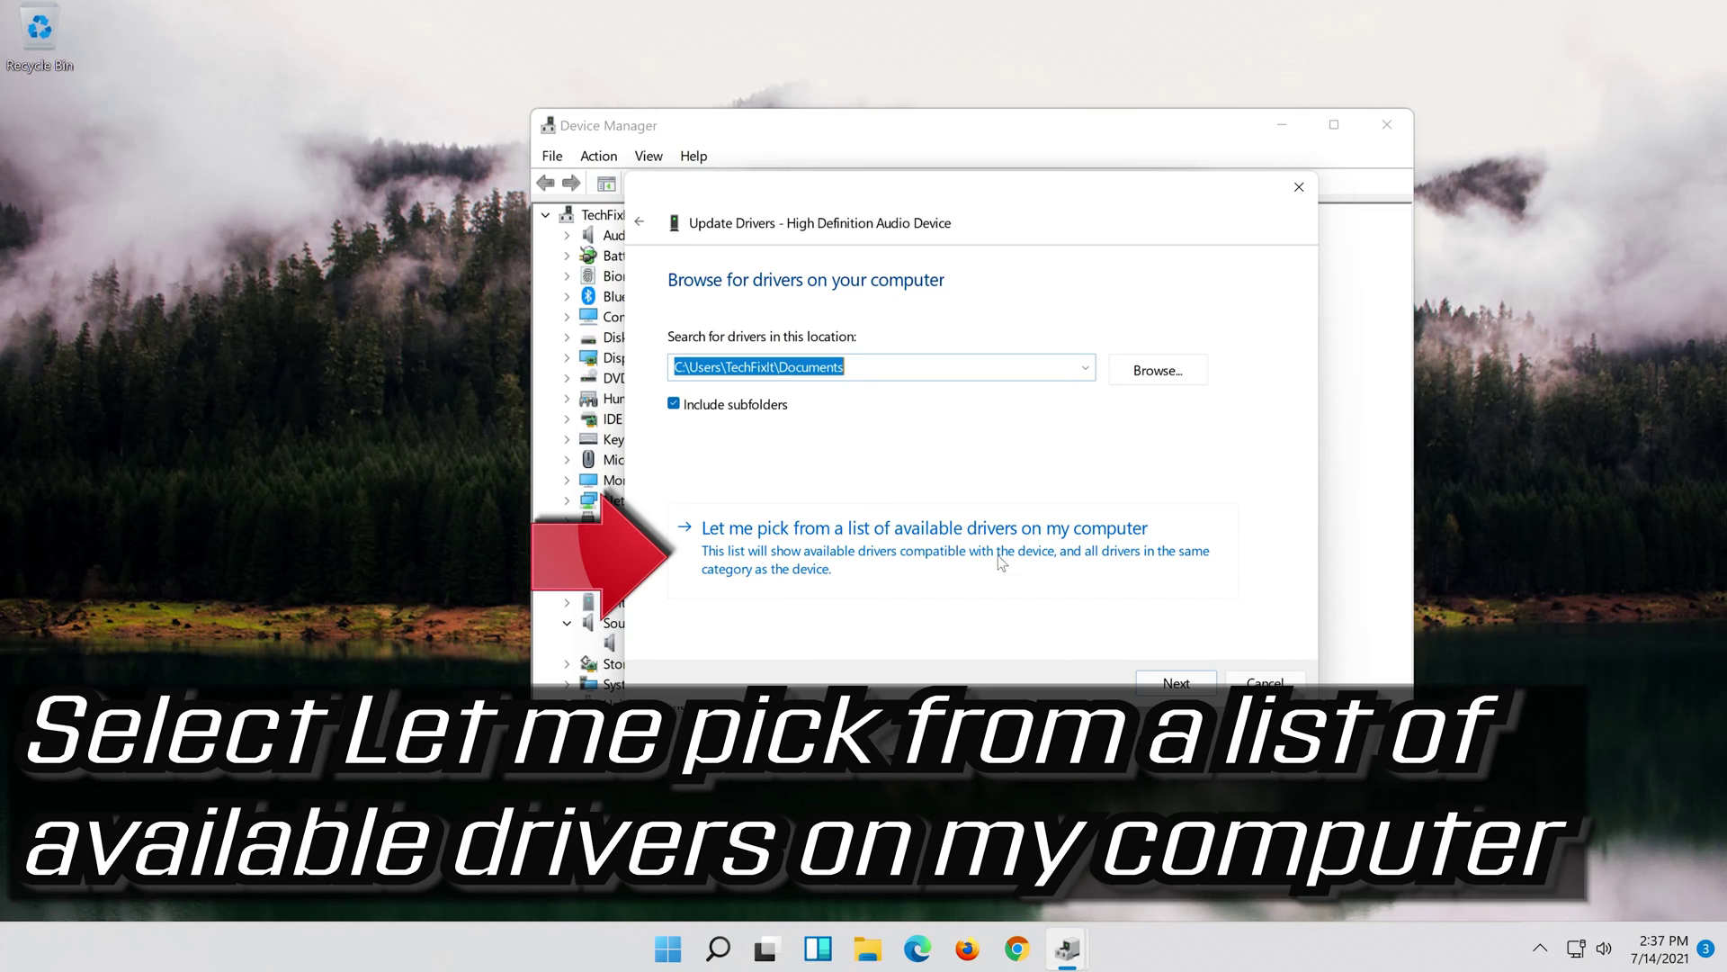
click(842, 562)
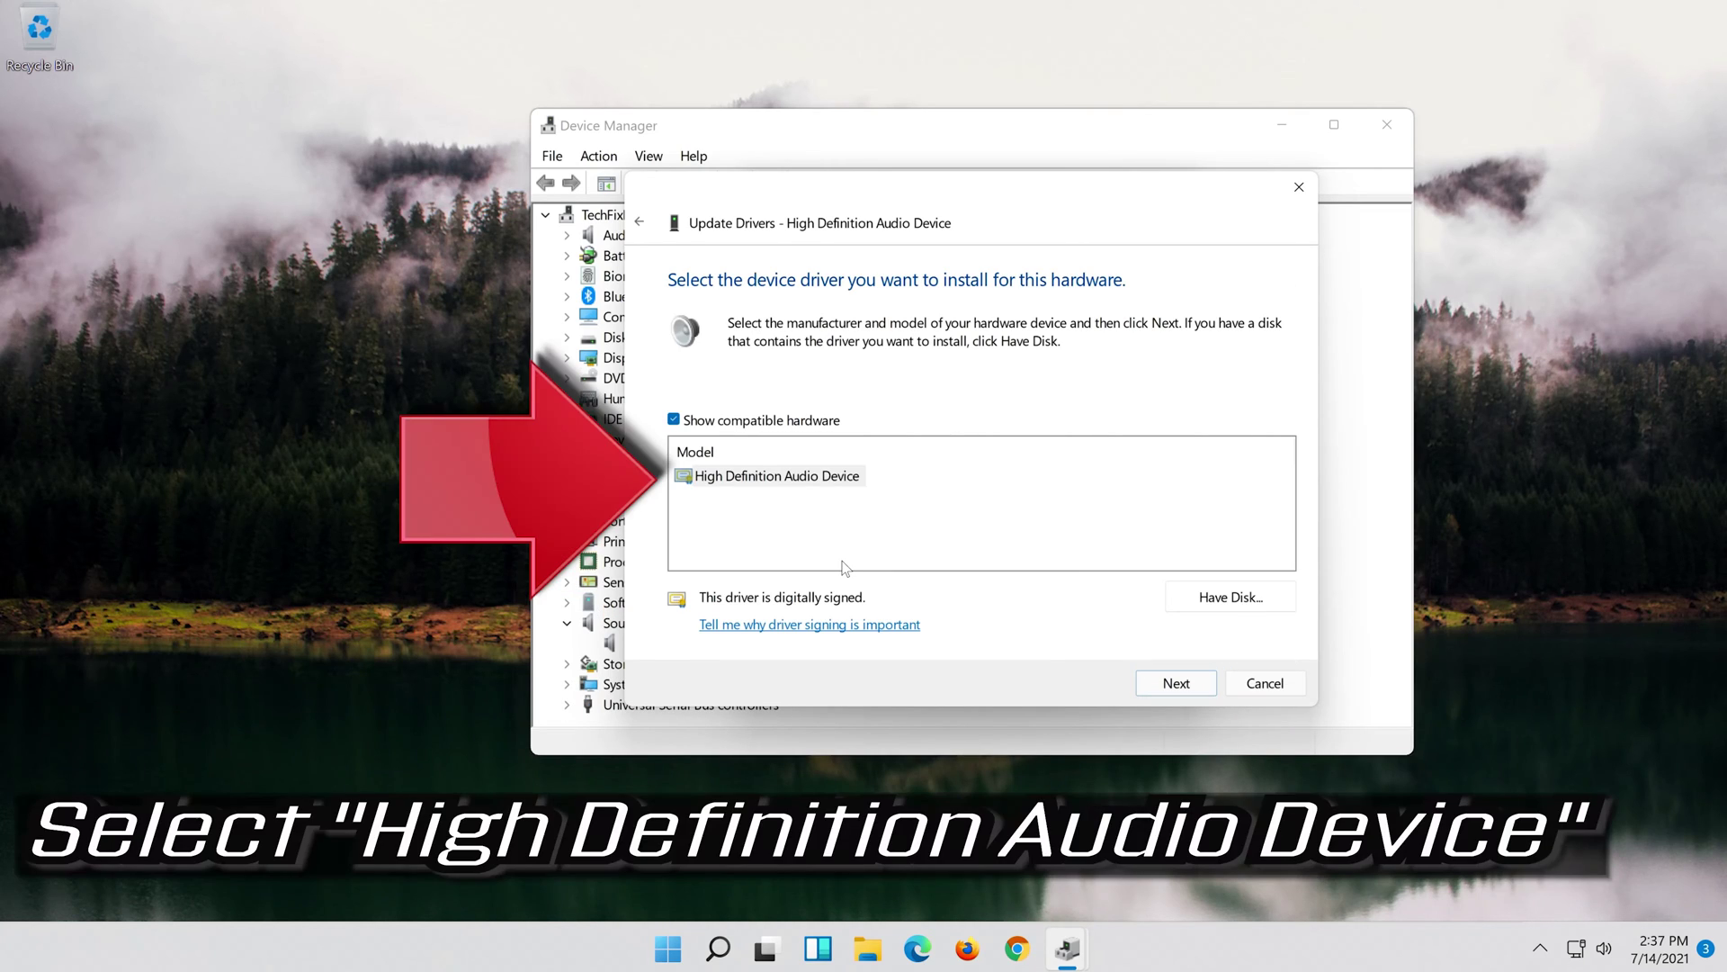
click(812, 477)
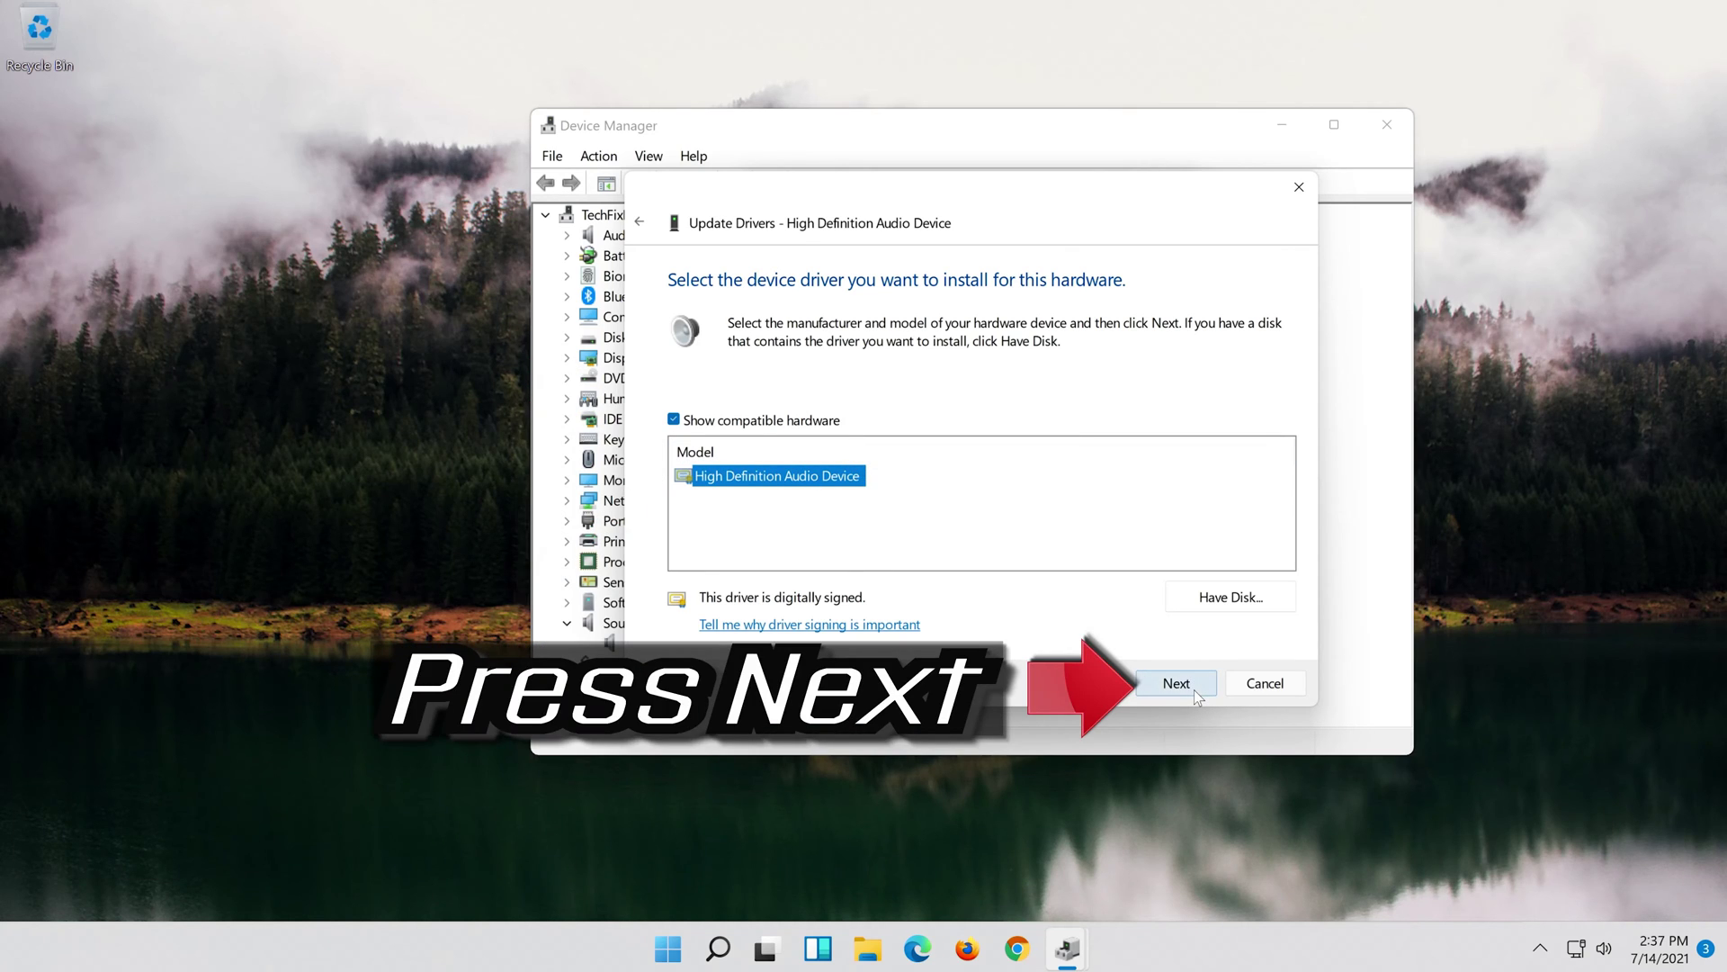
click(1195, 689)
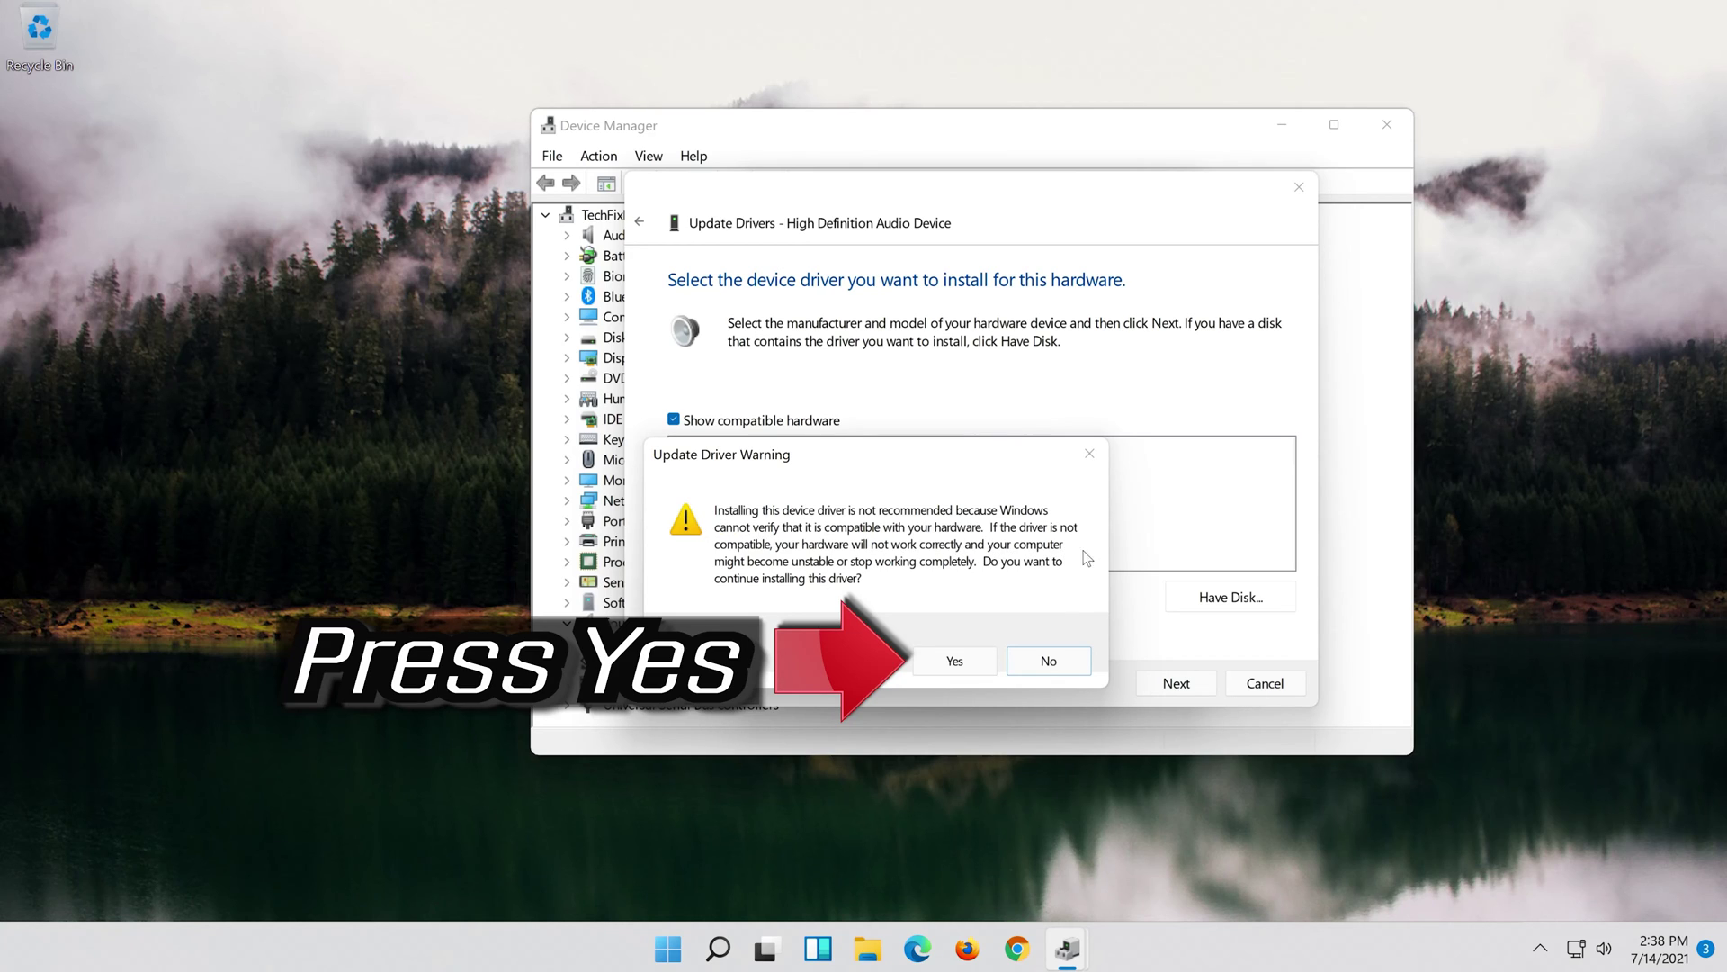
click(983, 662)
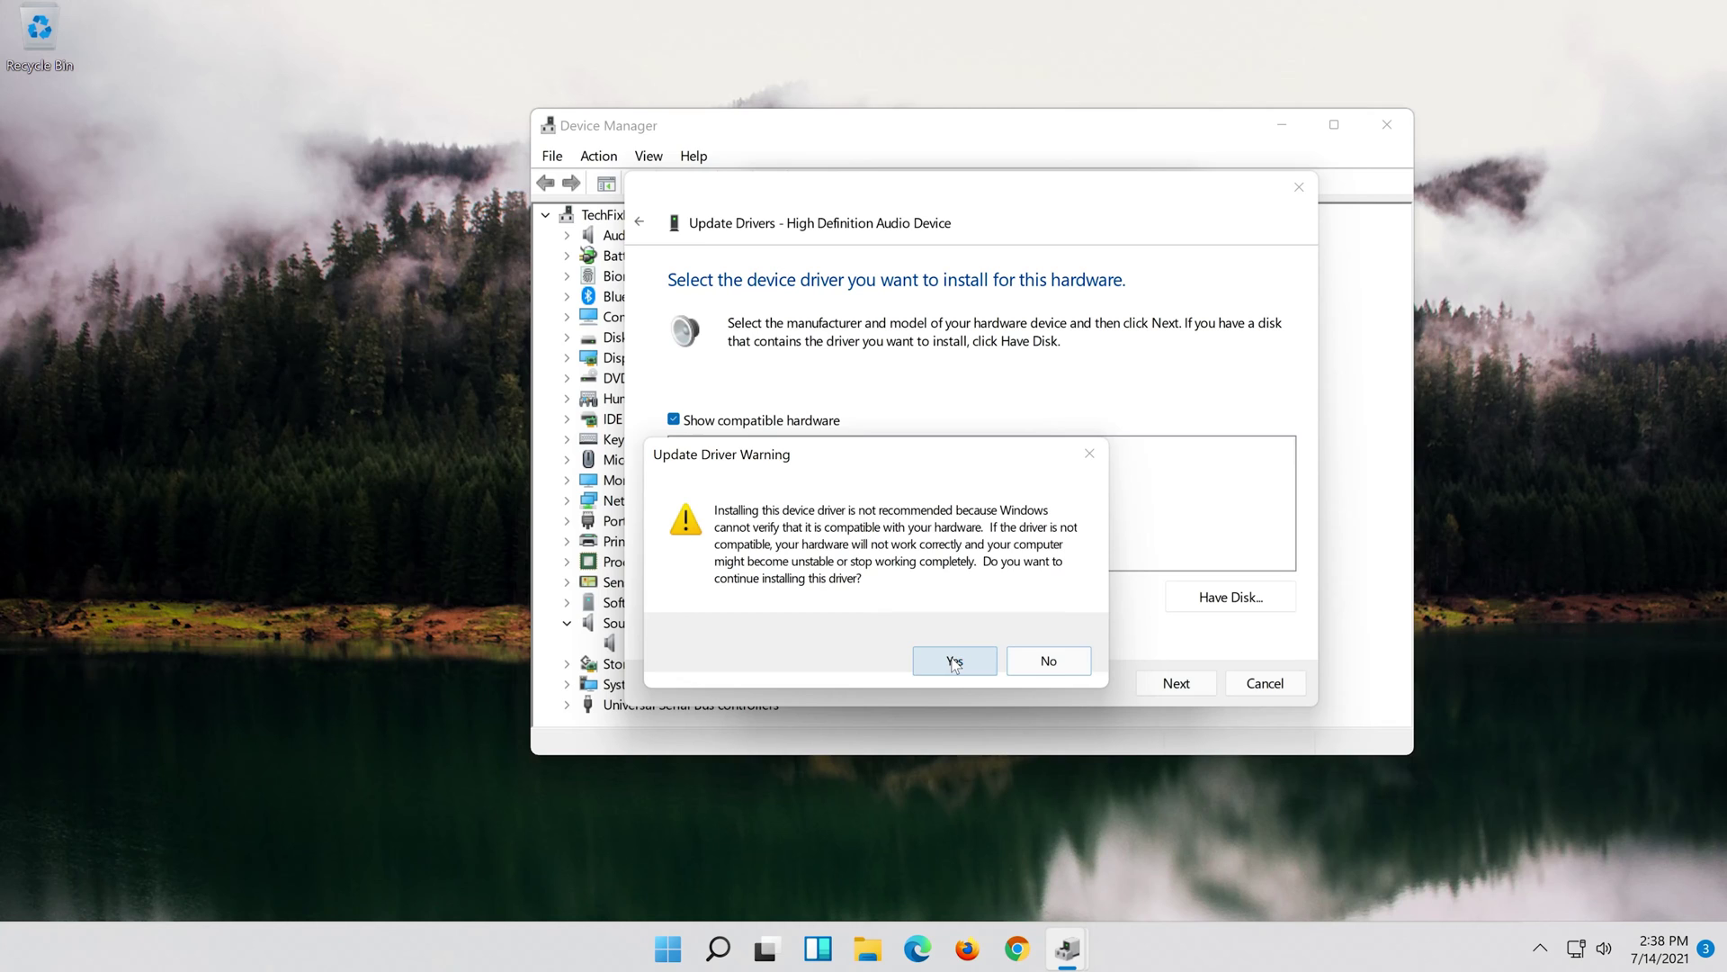
click(955, 663)
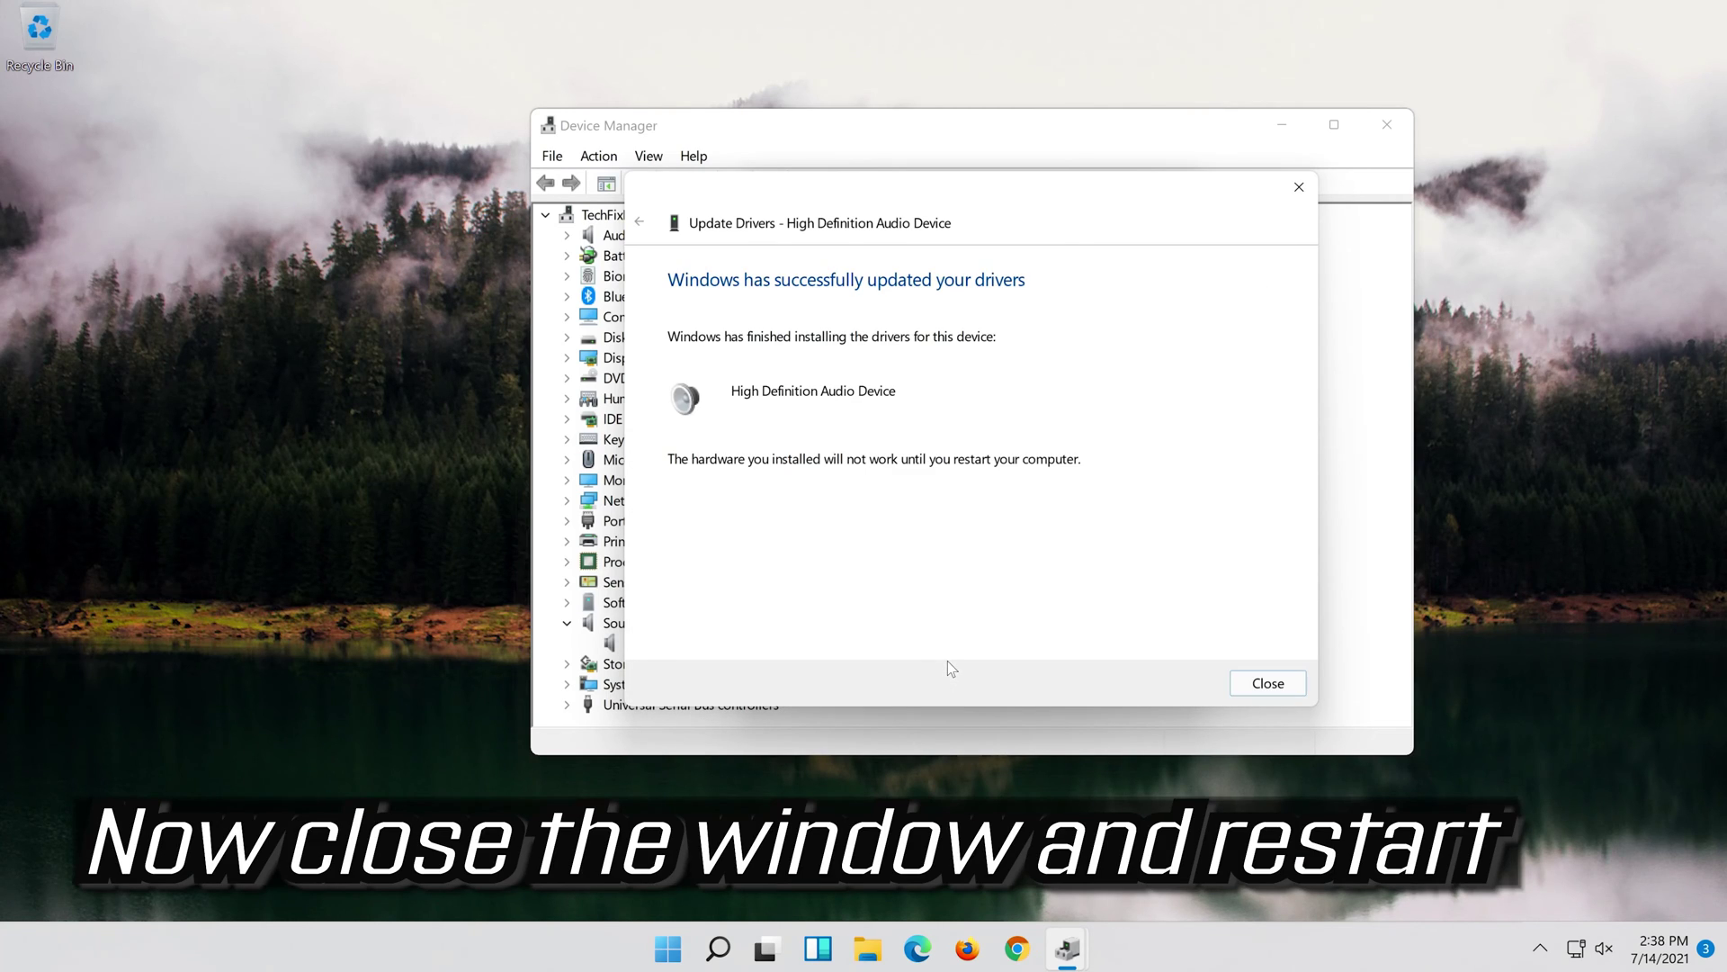